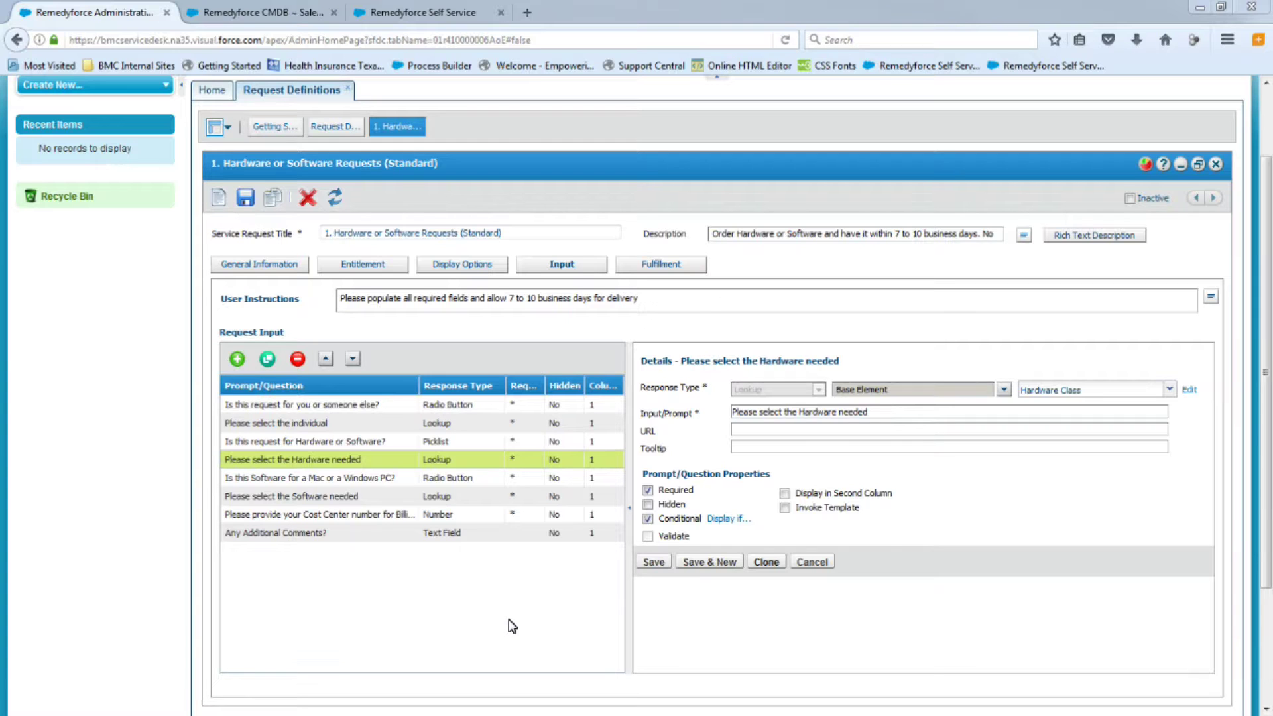
Add the existing templates IT Support - Hardware - Task and IT Support - Software- Task to the request definition's fulfillment templates
left_click(643, 268)
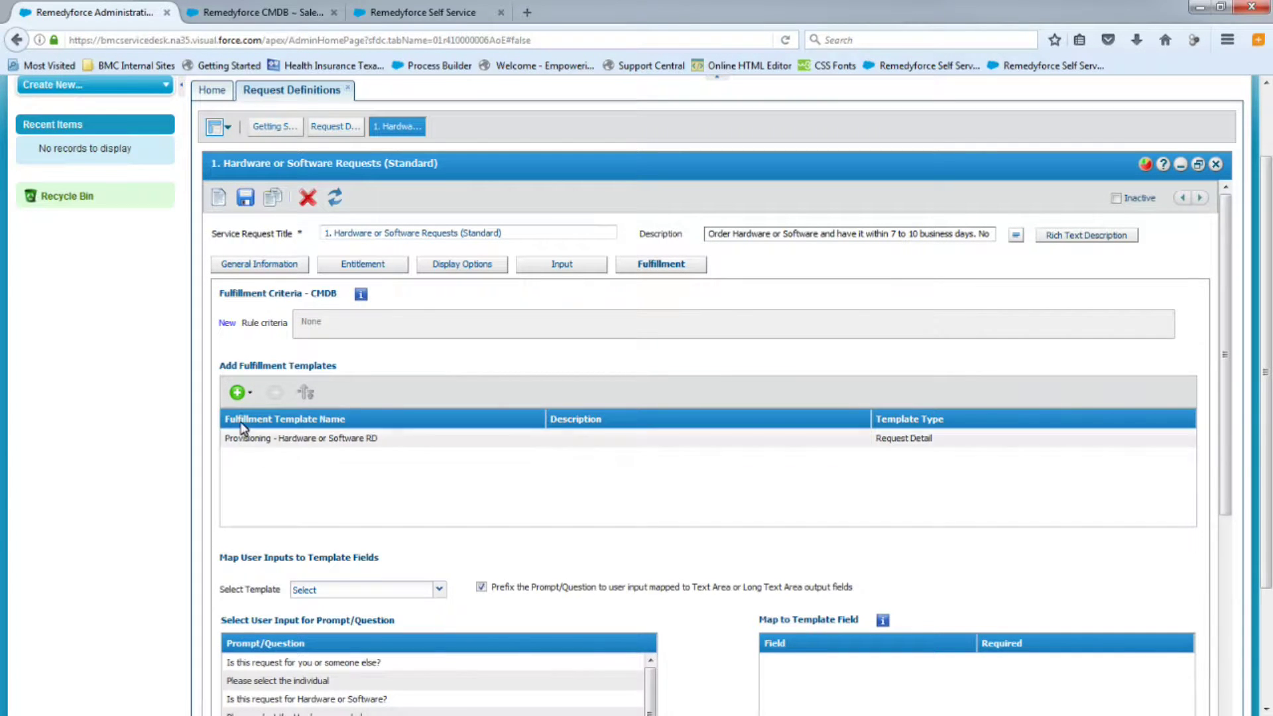
left_click(237, 396)
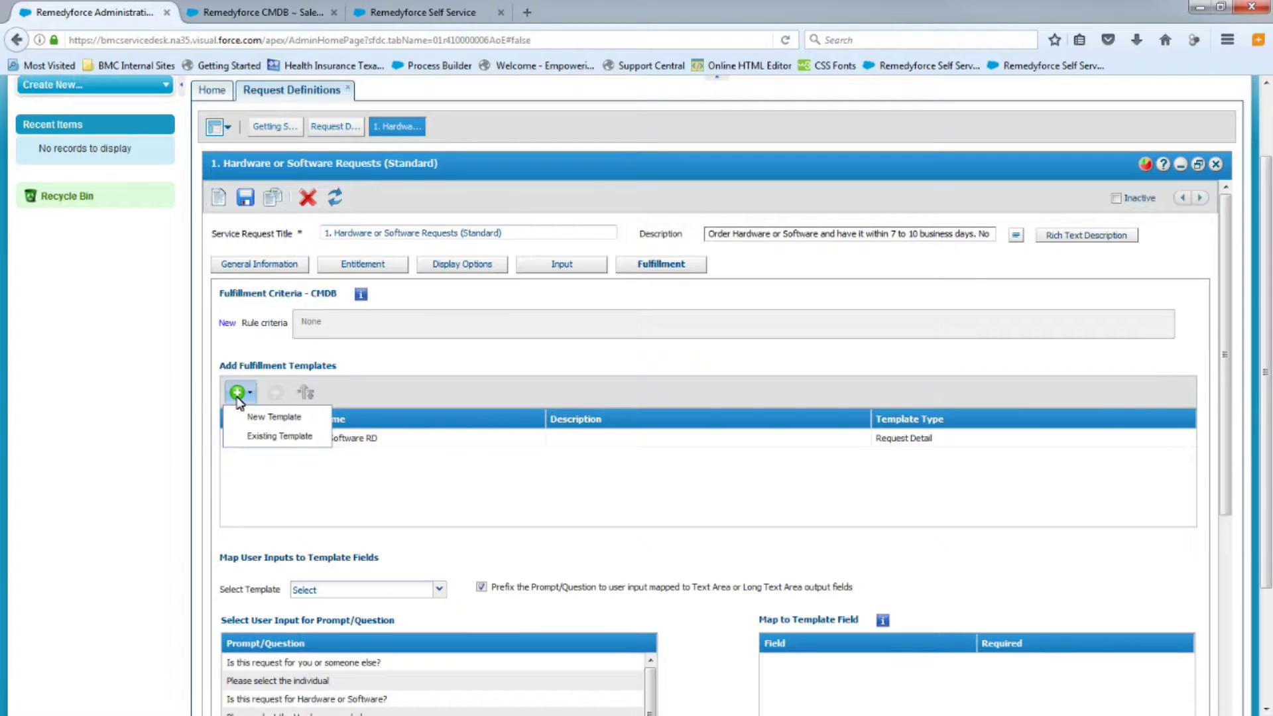
left_click(258, 437)
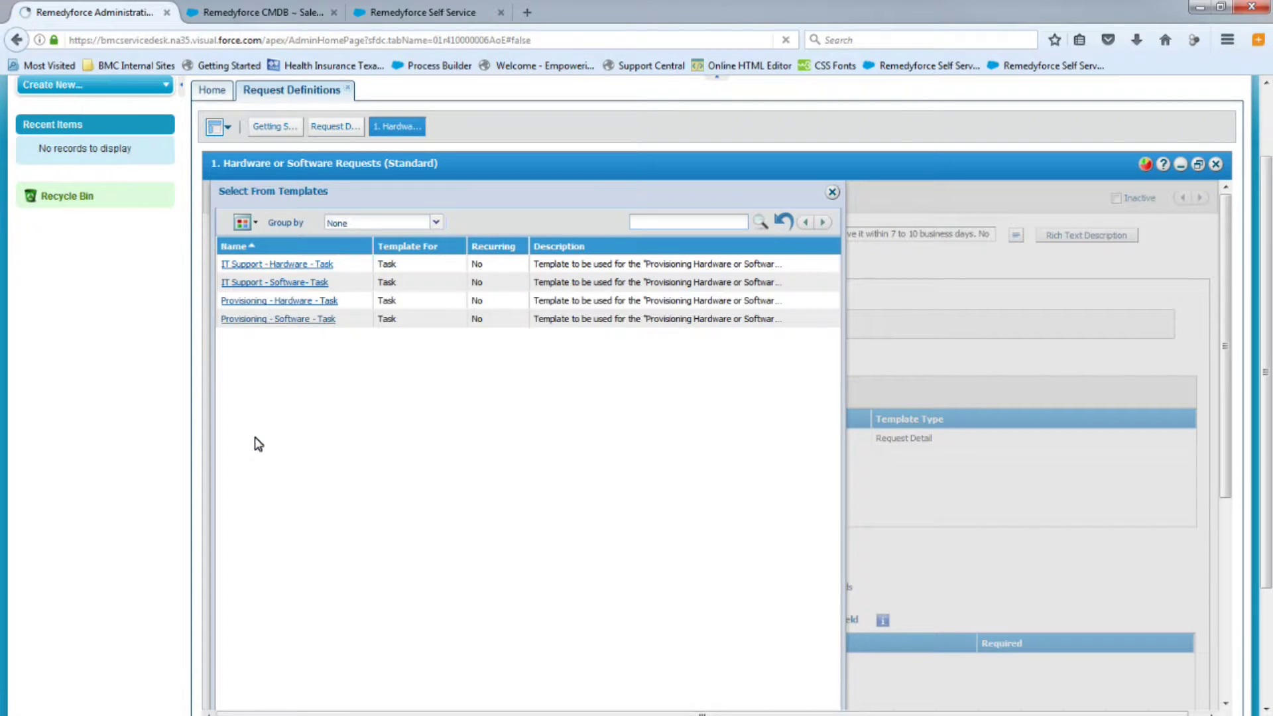
left_click(271, 266)
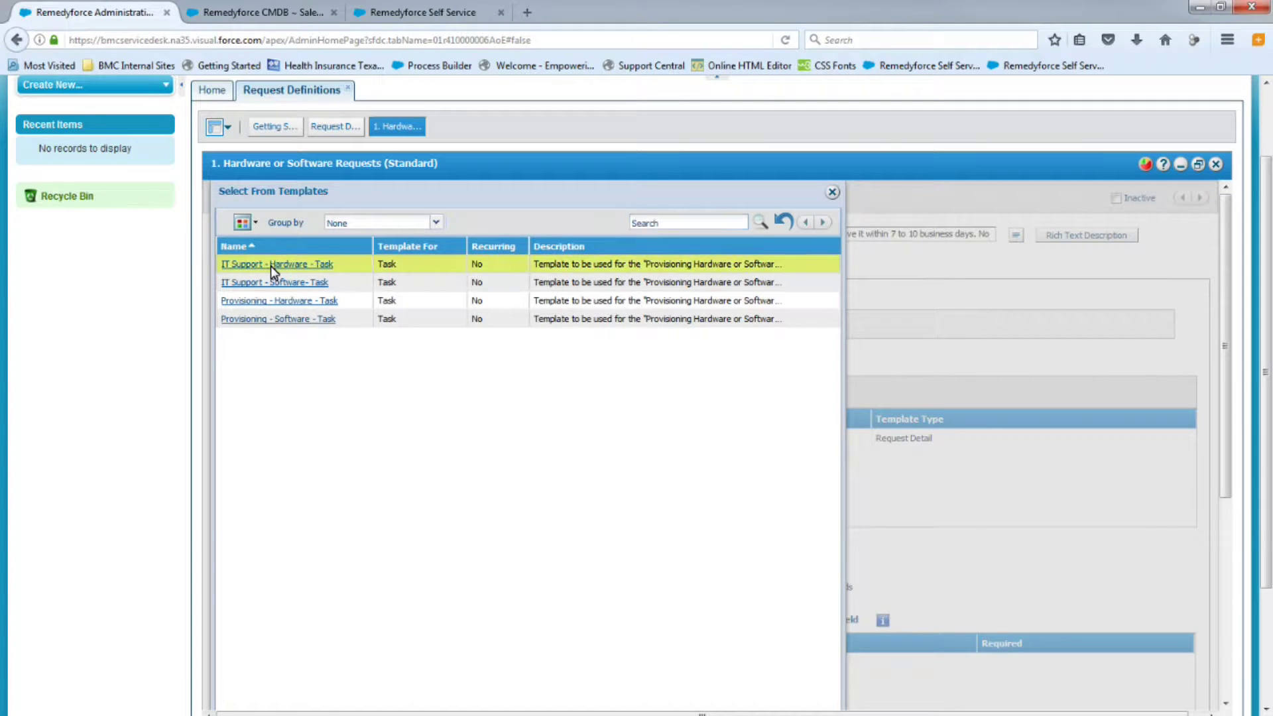
left_click(240, 391)
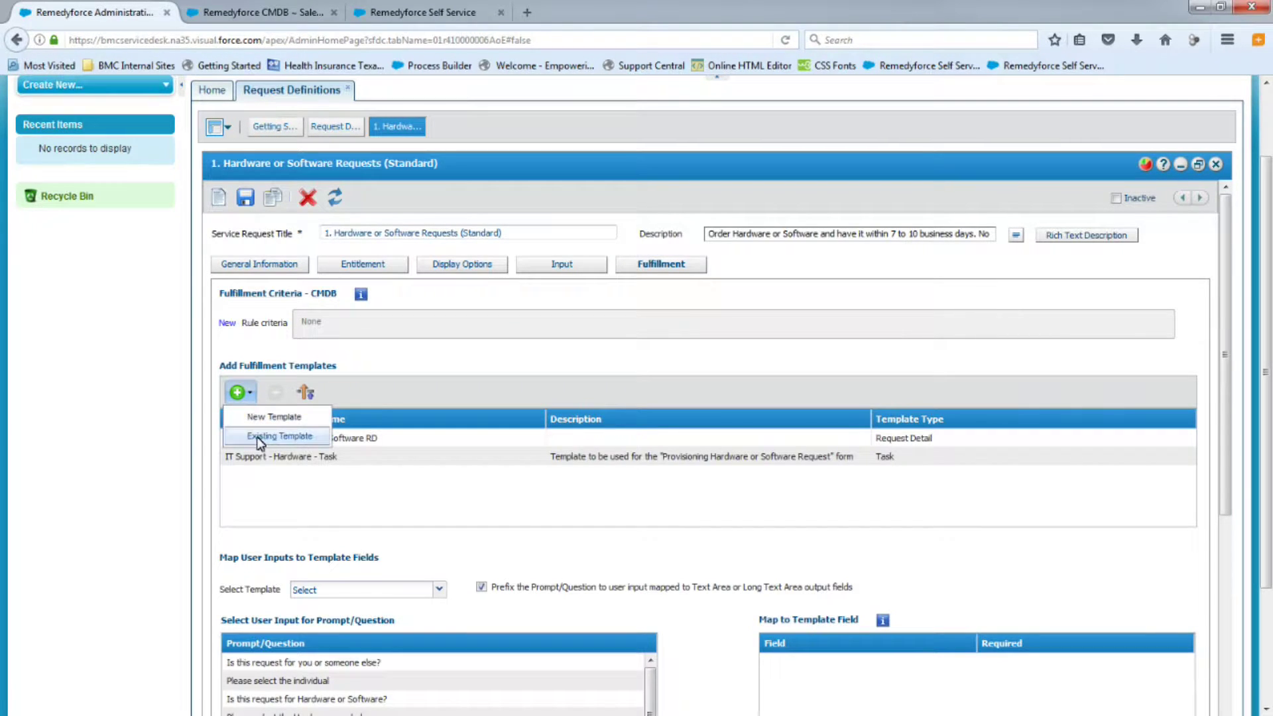
left_click(278, 416)
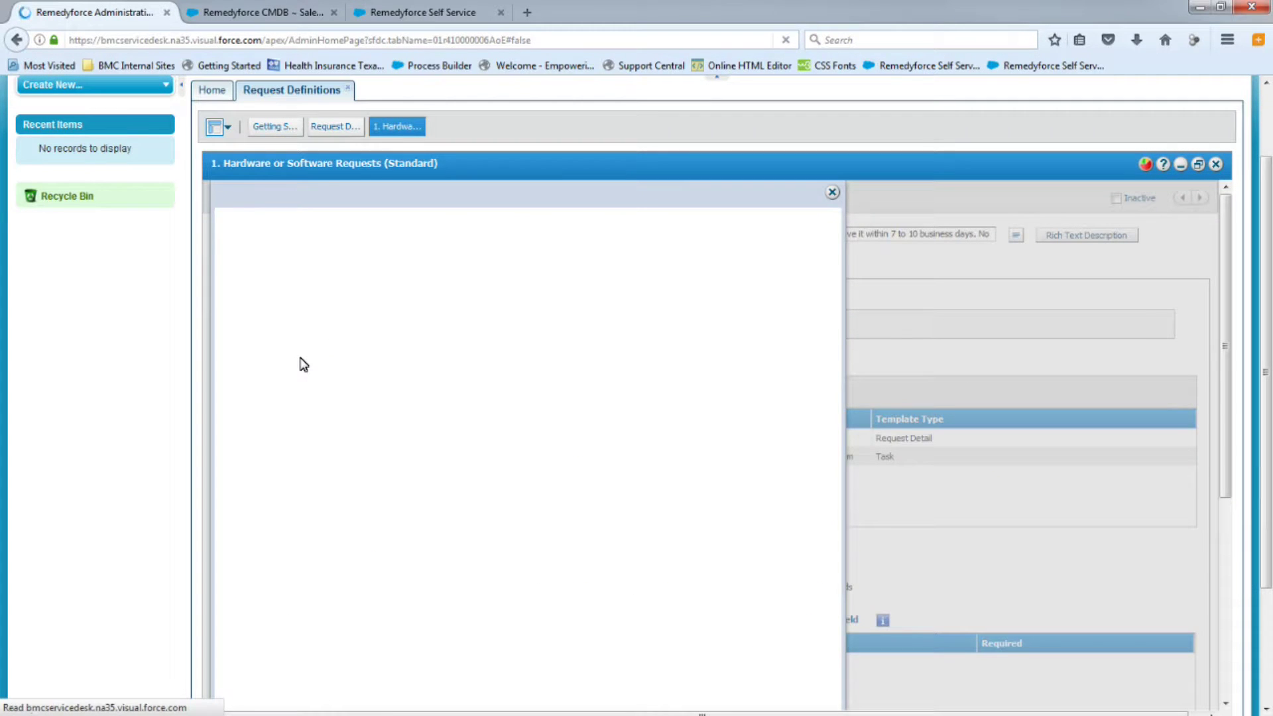
left_click(292, 285)
Add the existing templates Provisioning - Hardware - Task and Provisioning - Software - Task to the fulfillment templates
left_click(240, 391)
left_click(259, 435)
left_click(274, 301)
left_click(249, 392)
left_click(270, 436)
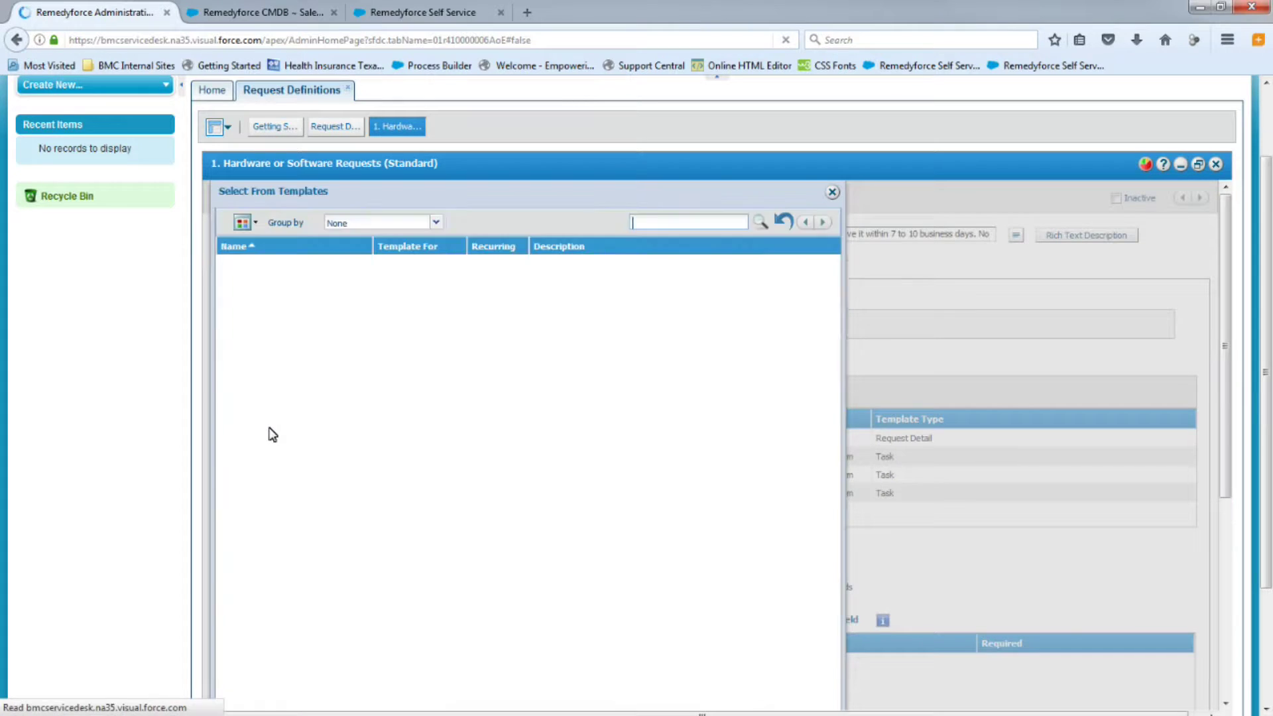
left_click(272, 434)
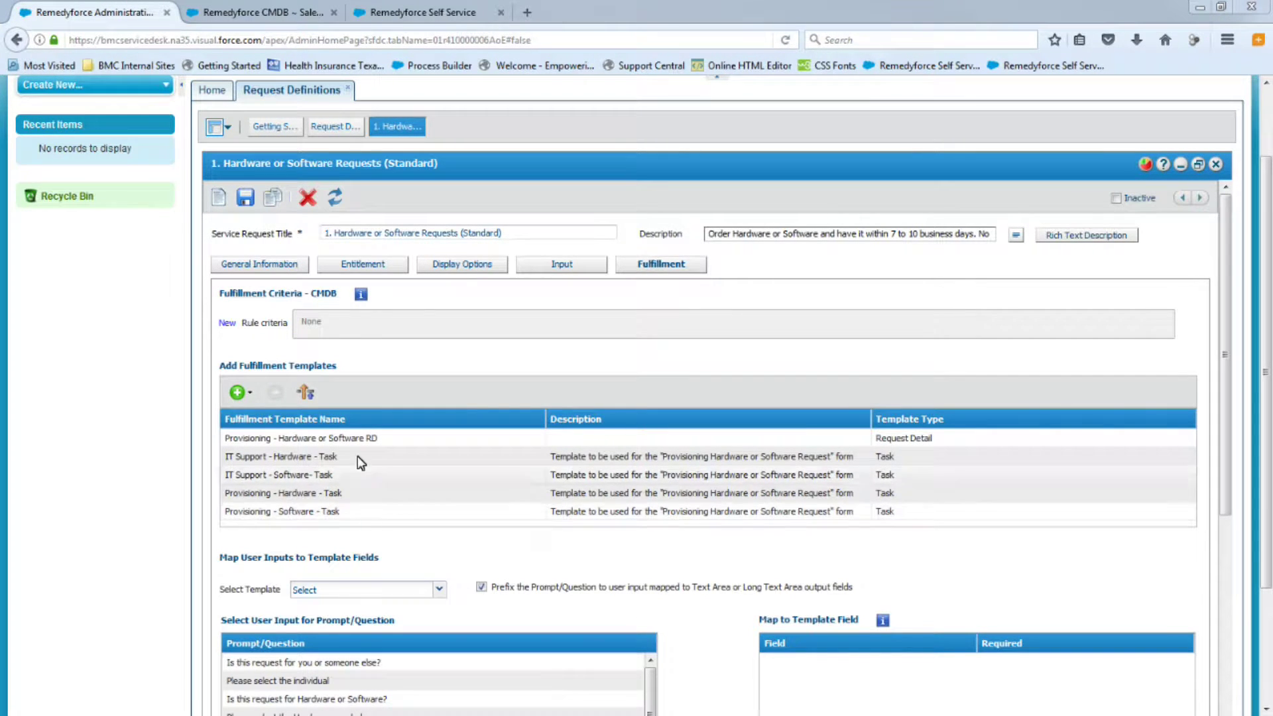
In the task execution order, set the order number to 1 for both Provisioning - Hardware - Task and Provisioning - Software - Task
left_click(364, 492)
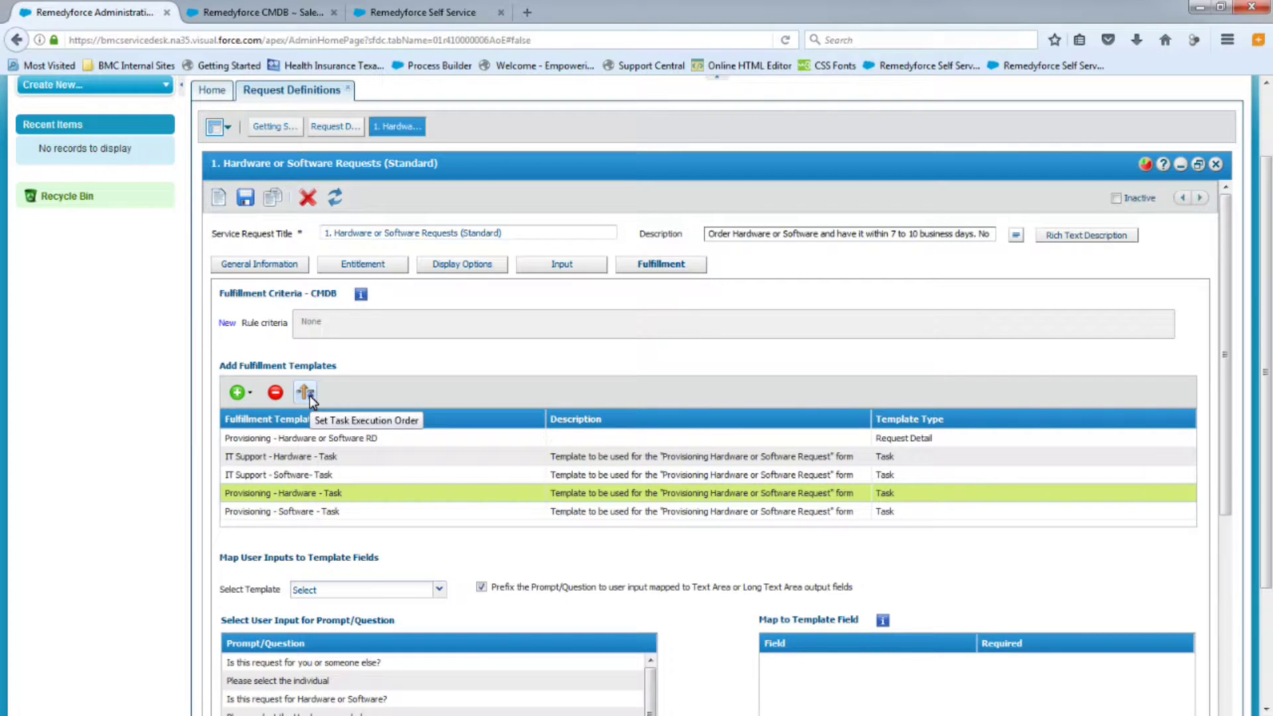
left_click(309, 396)
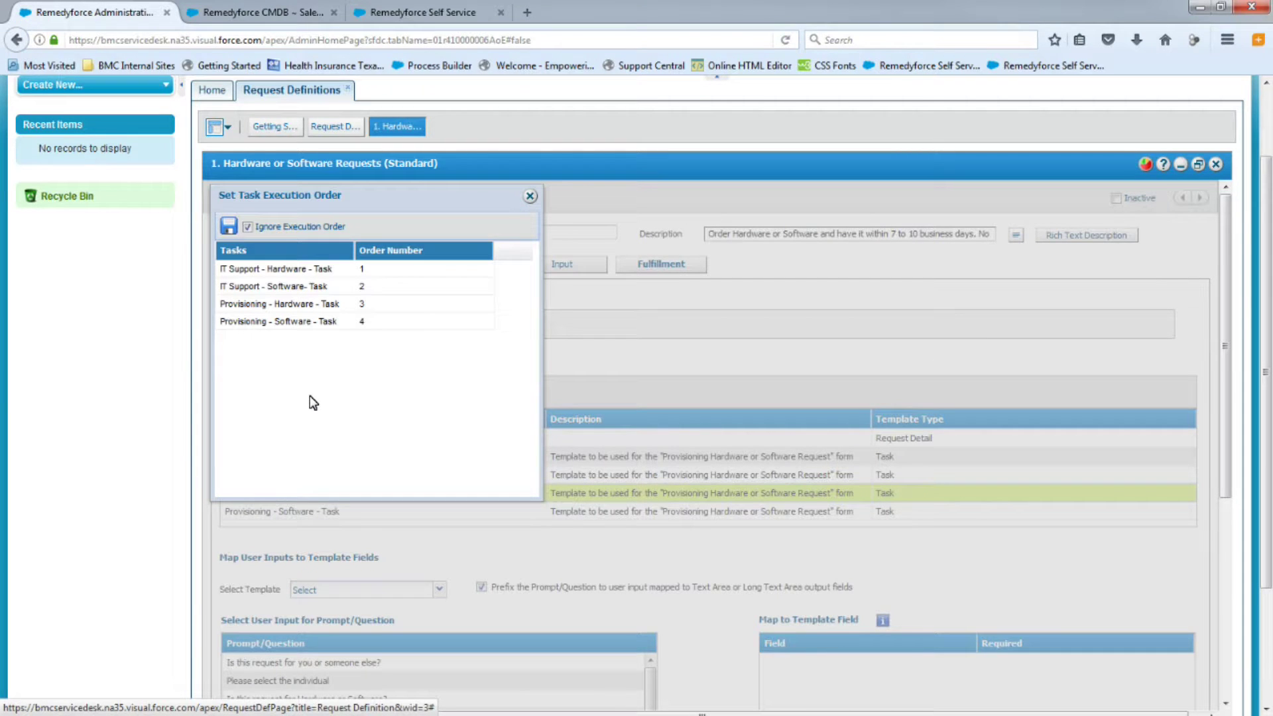
left_click(253, 306)
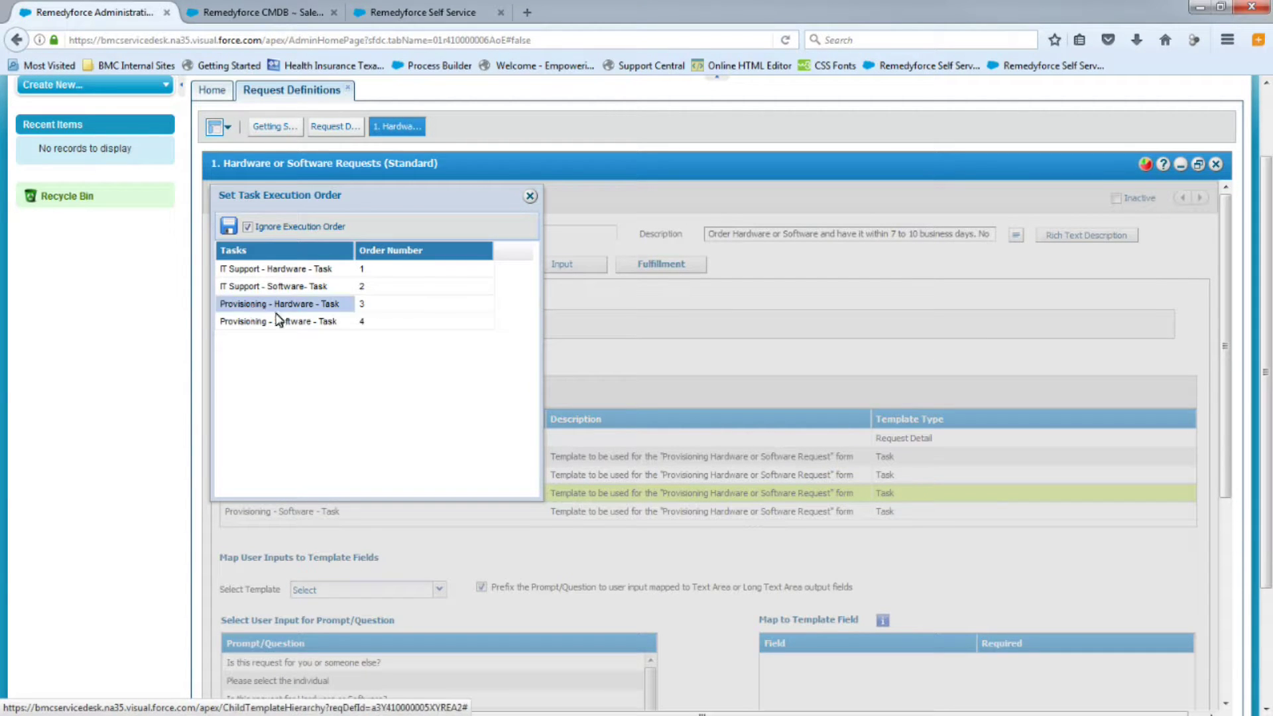
left_click(378, 305)
left_click(369, 321)
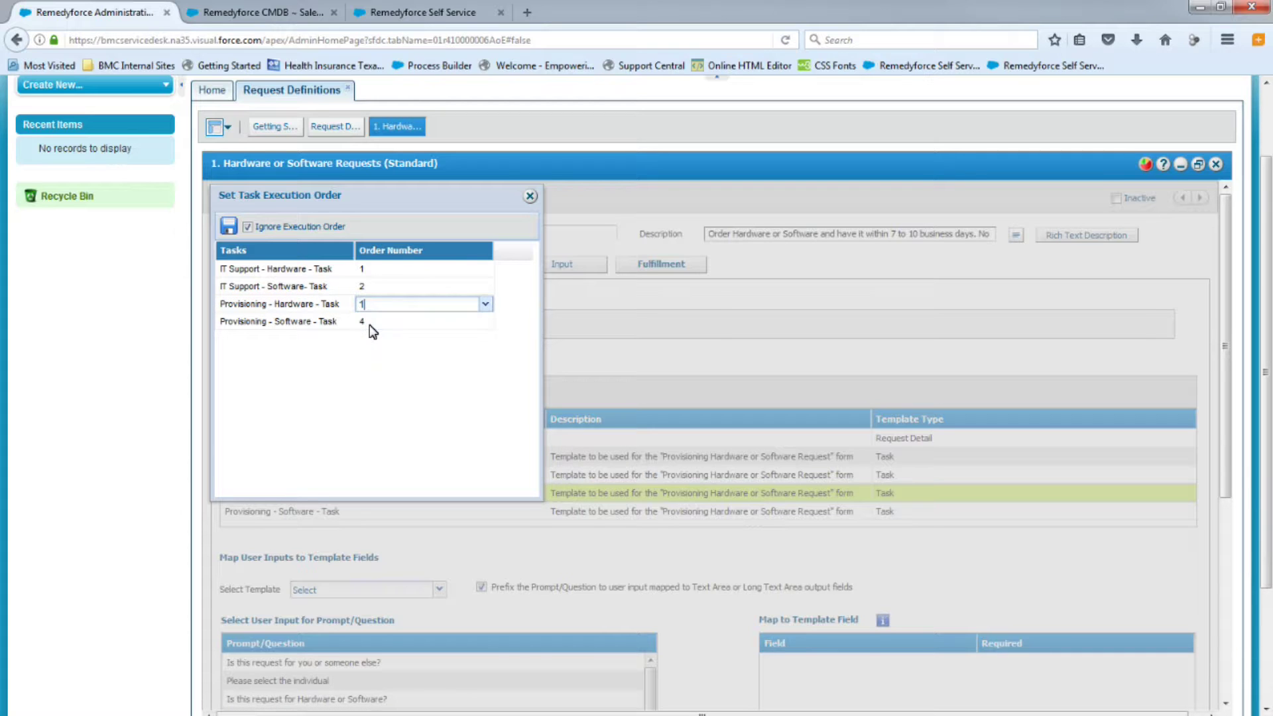
left_click(389, 324)
left_click(389, 325)
left_click(383, 339)
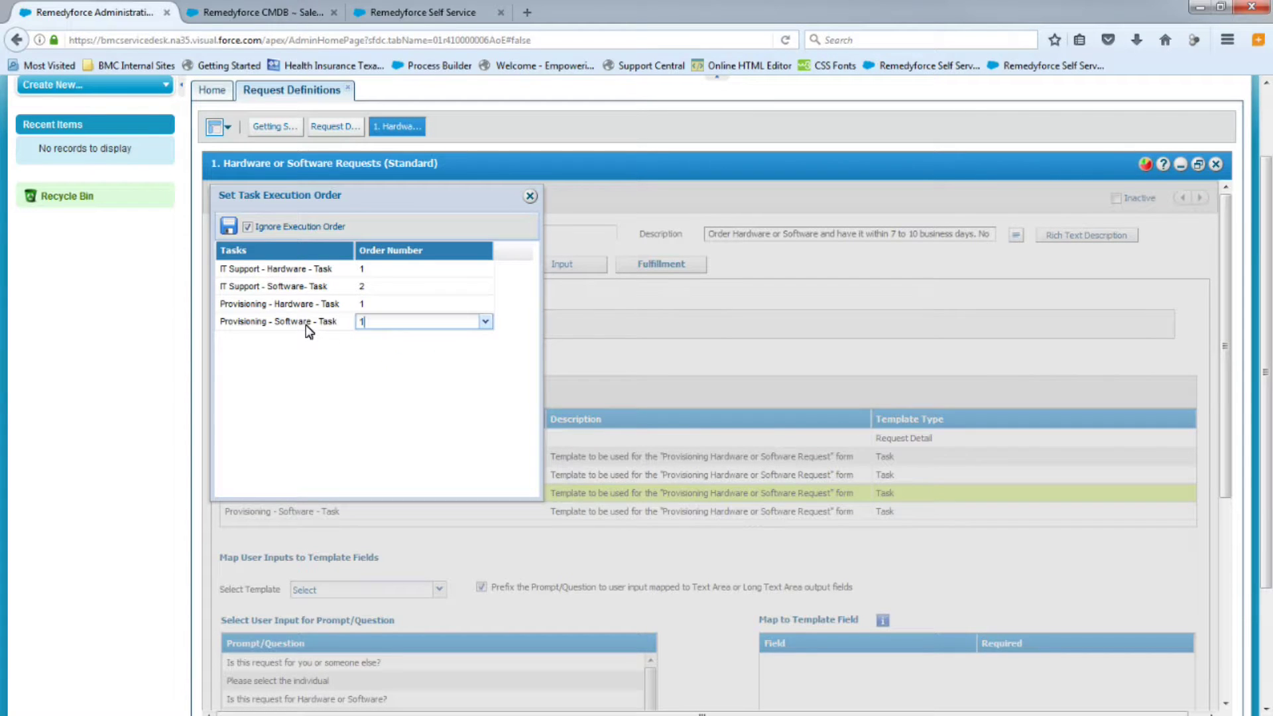
left_click(368, 322)
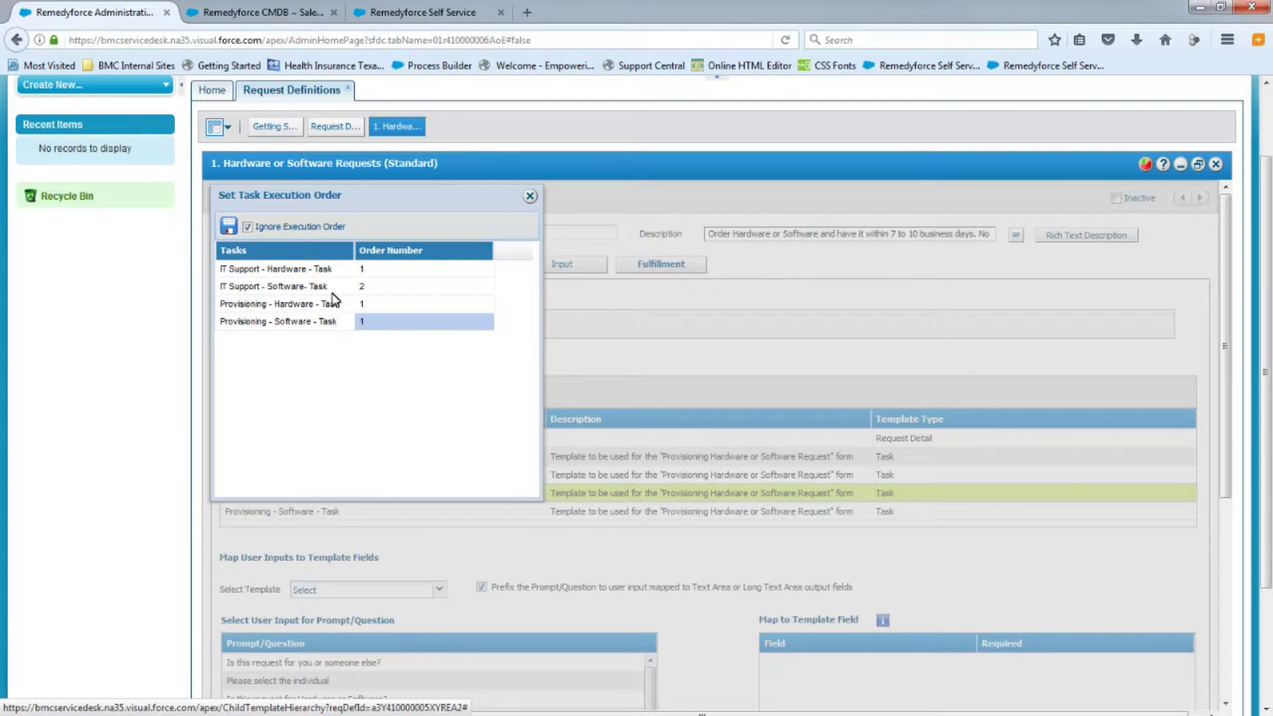
Set the order number of IT Support - Hardware - Task to 2, save the order, and turn off Ignore Execution Order
left_click(405, 269)
left_click(401, 272)
left_click(365, 306)
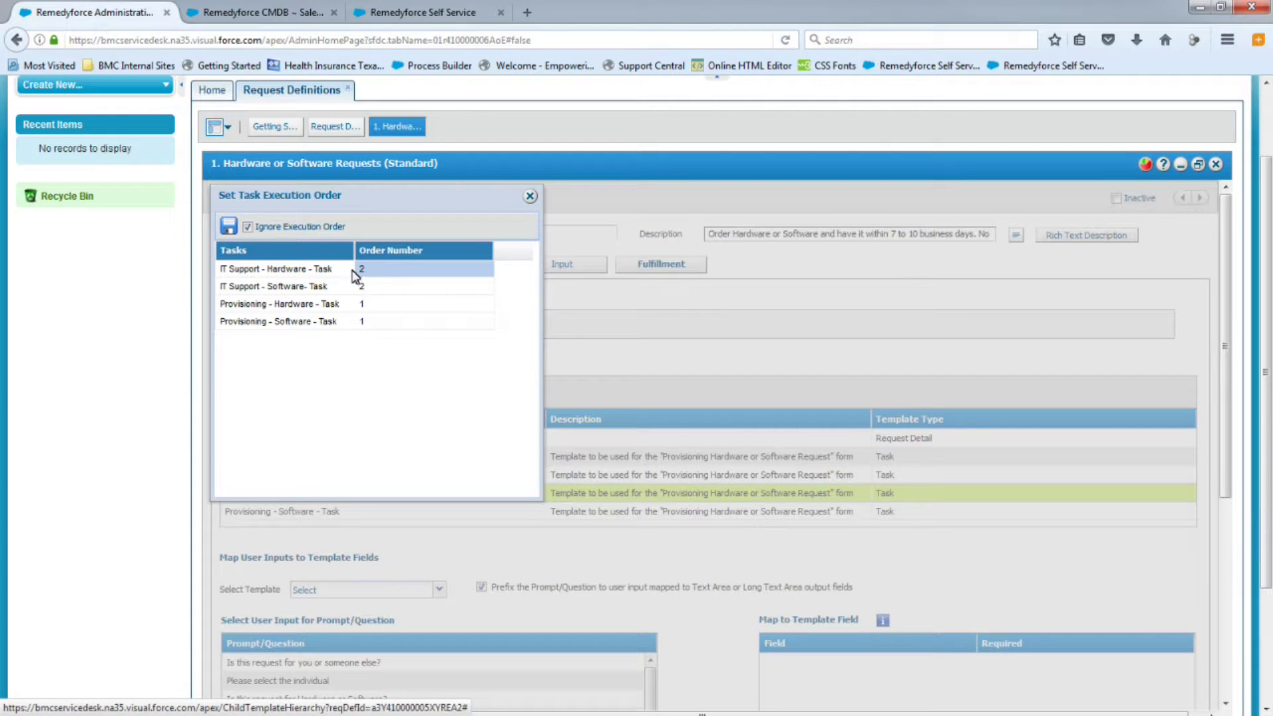
left_click(228, 227)
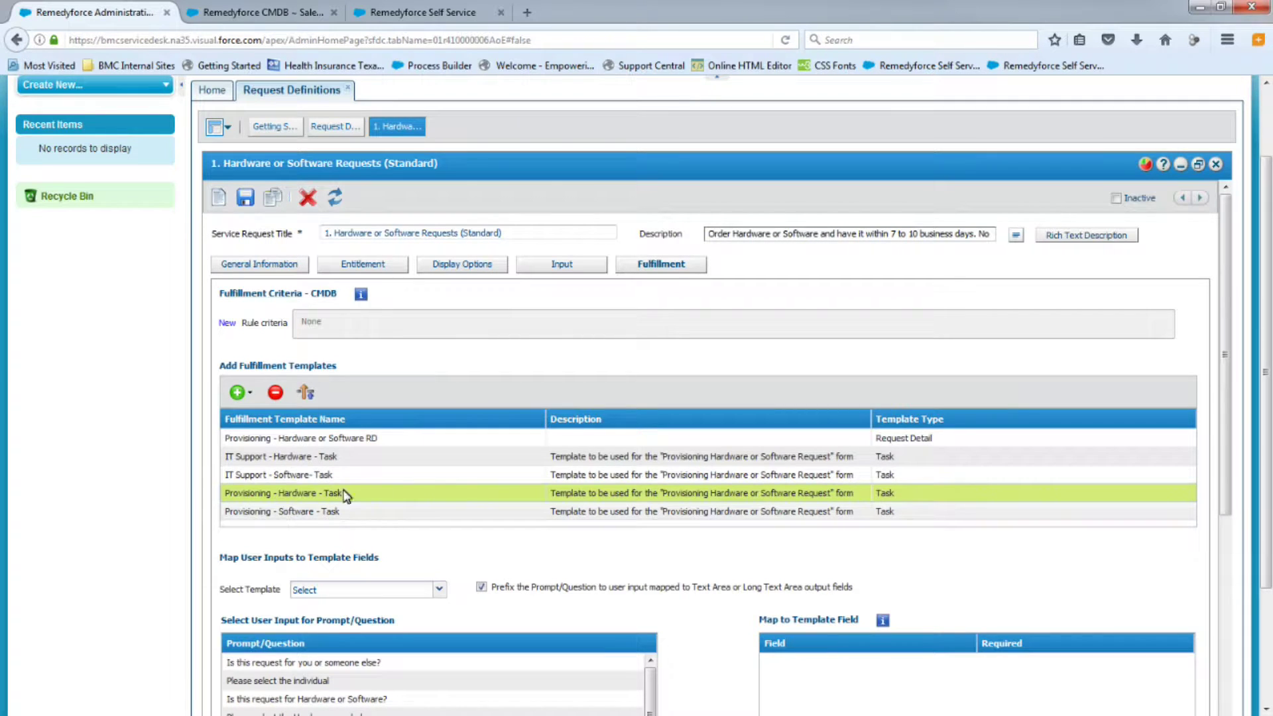
left_click(305, 392)
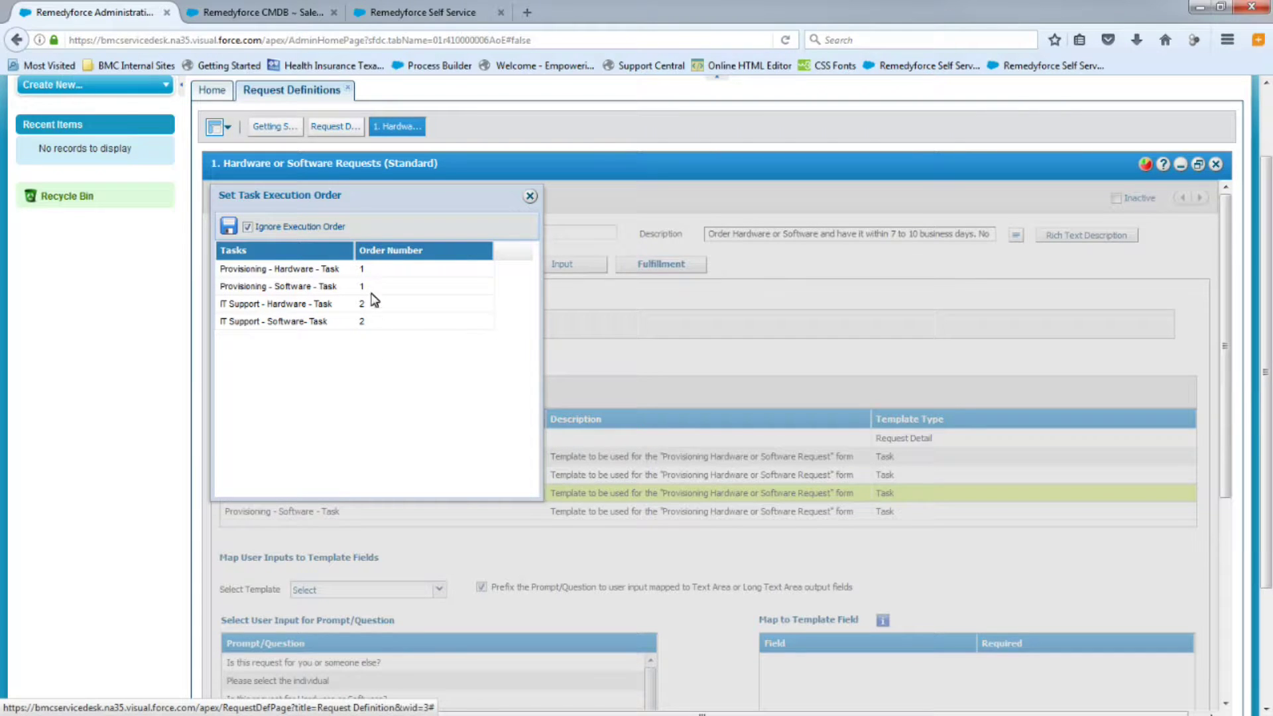
left_click(247, 227)
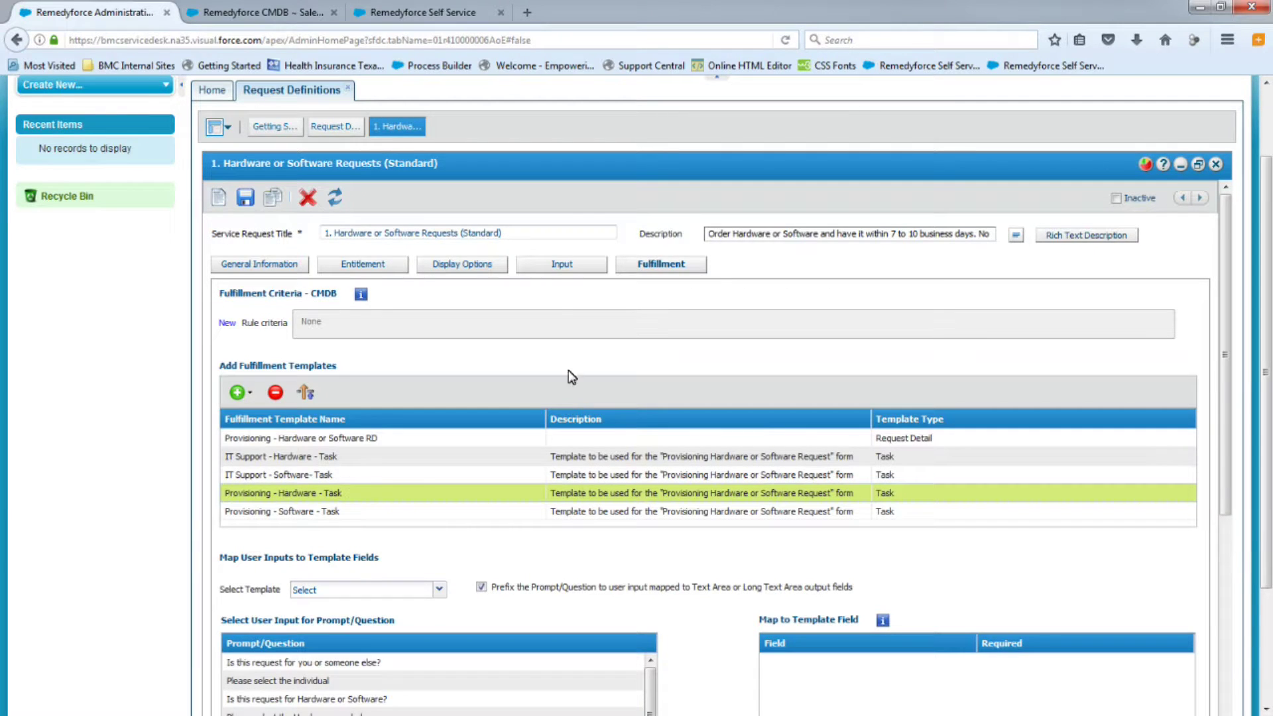
Enable Invoke Template for the input question "Is this request for Hardware or Software?"
left_click(550, 266)
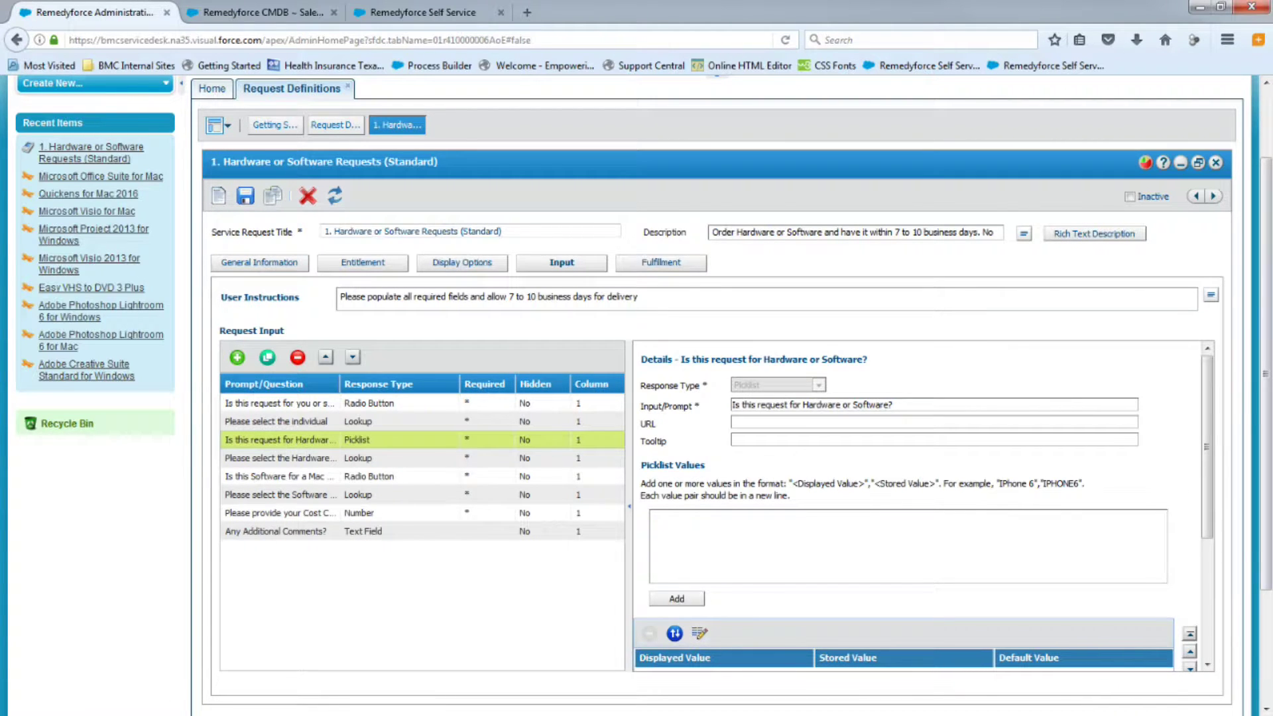
scroll(1208, 464, "down", 1)
scroll(1208, 494, "down", 5)
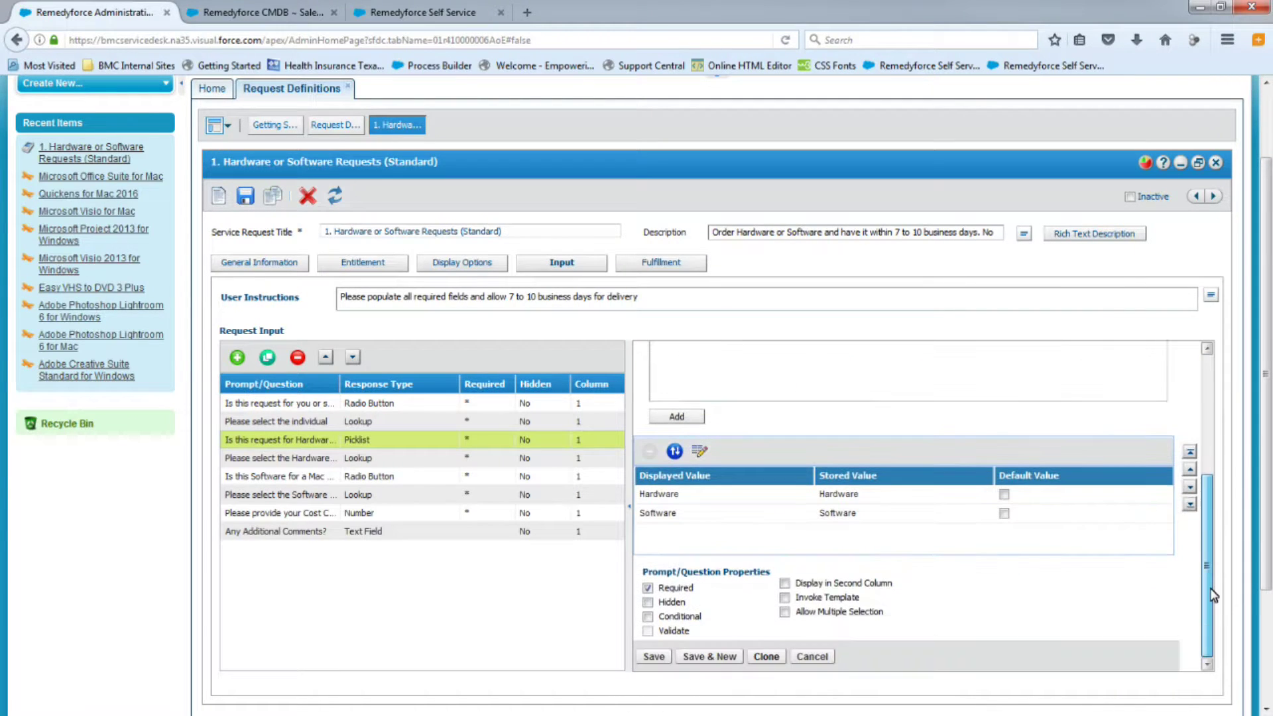
left_click(784, 599)
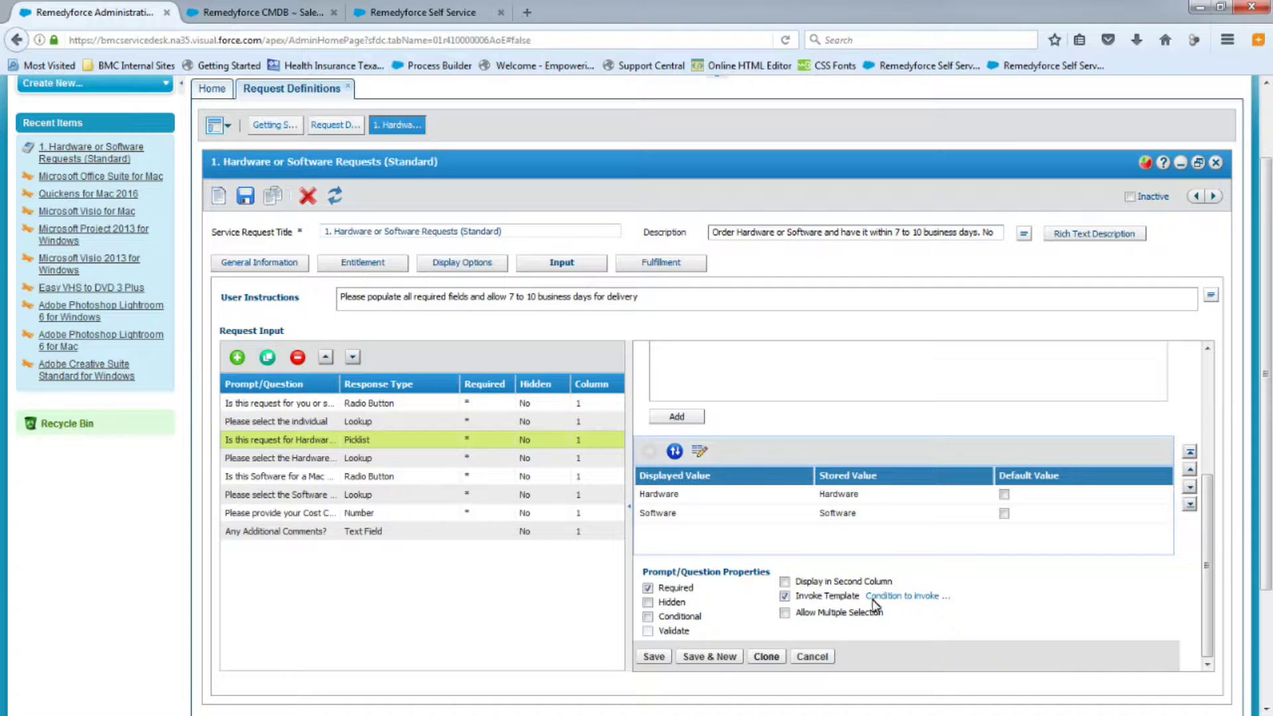
Add invoke conditions so Provisioning - Software - Task and IT Support - Software- Task run when the value is Software
left_click(891, 596)
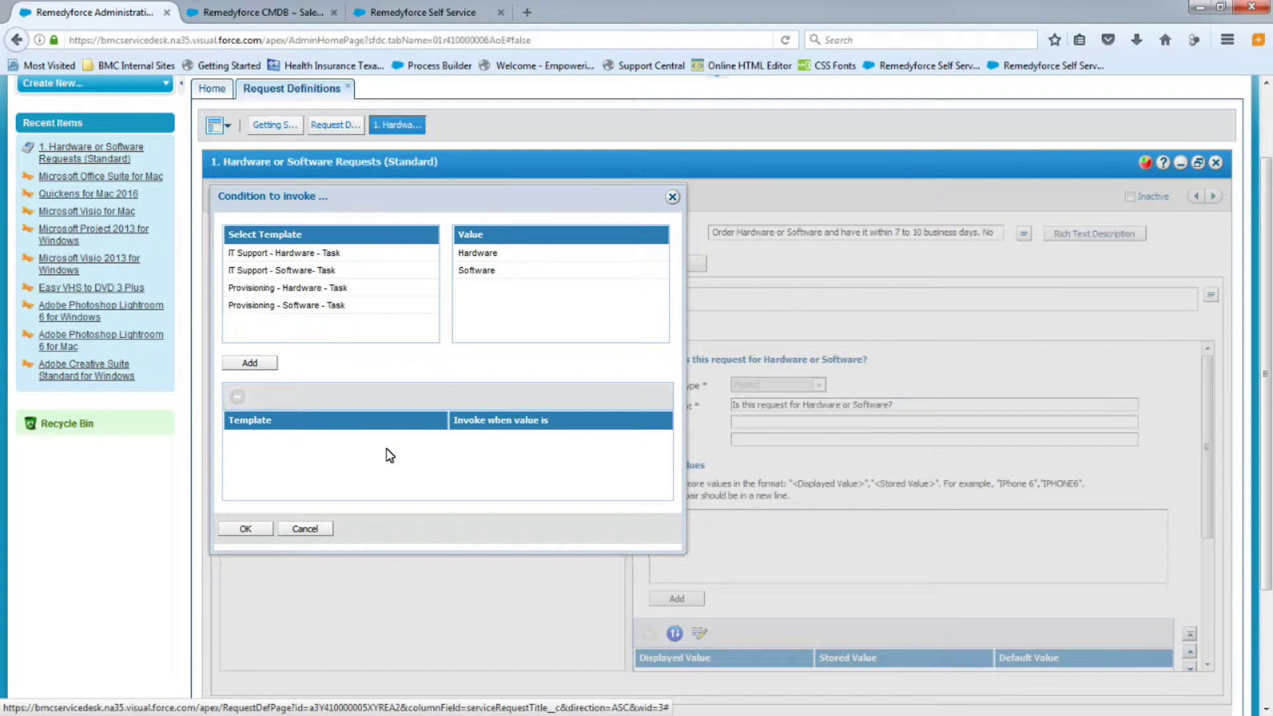
left_click(477, 271)
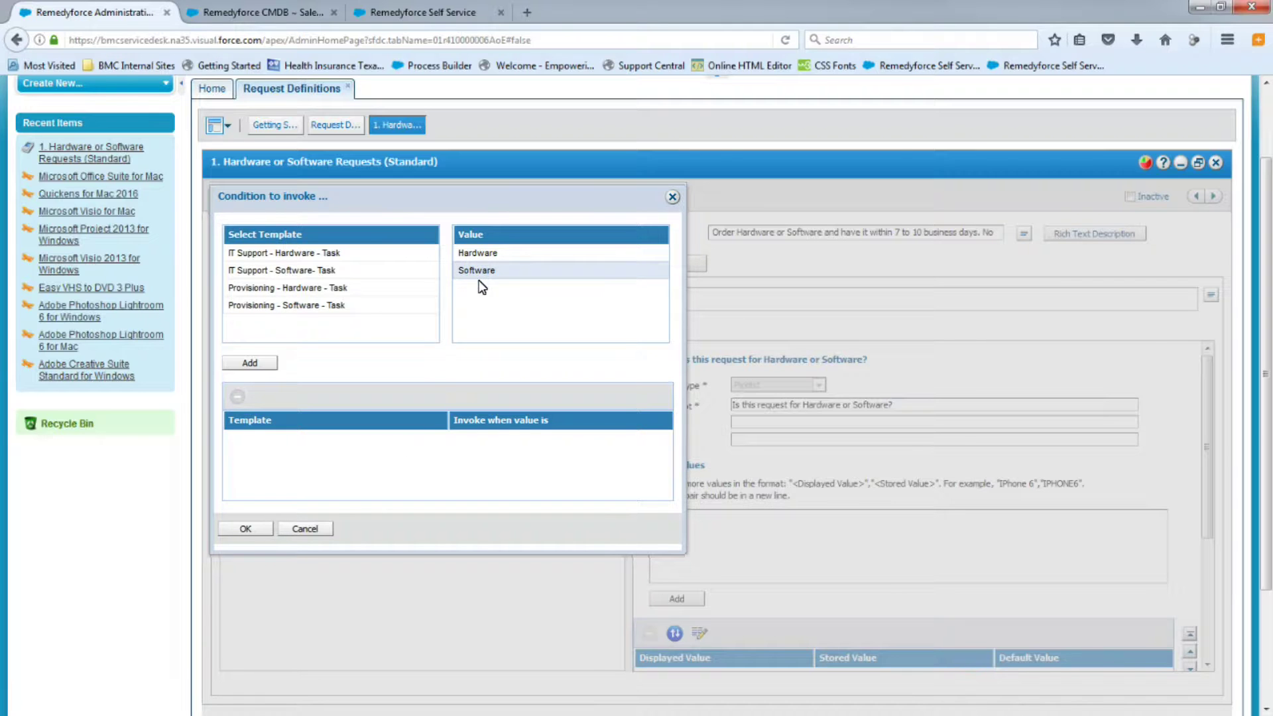
left_click(298, 306)
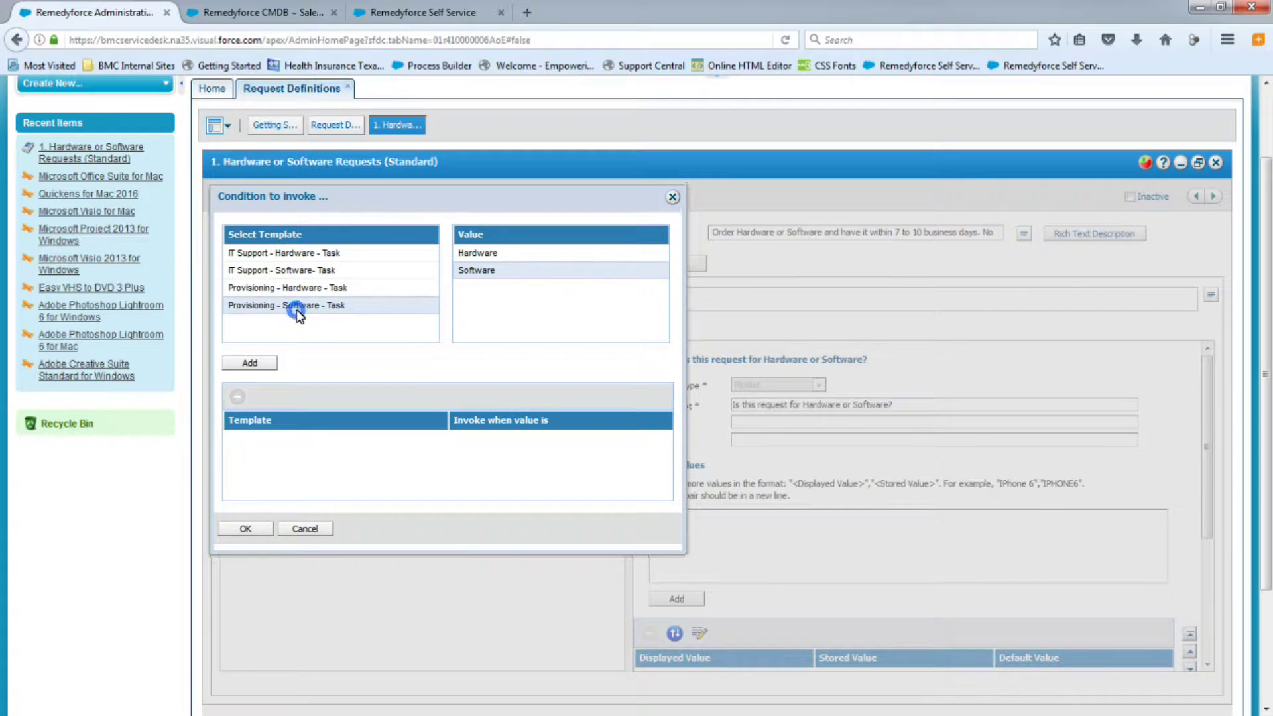
left_click(249, 364)
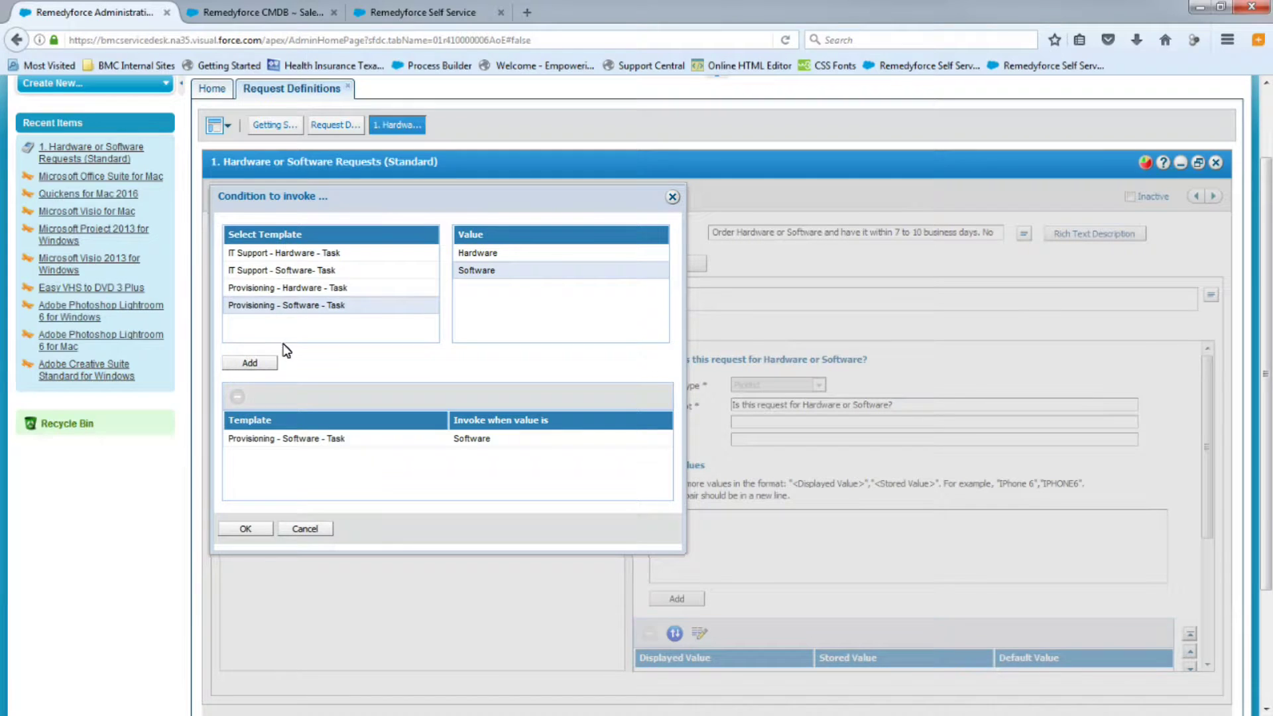
left_click(261, 270)
left_click(251, 364)
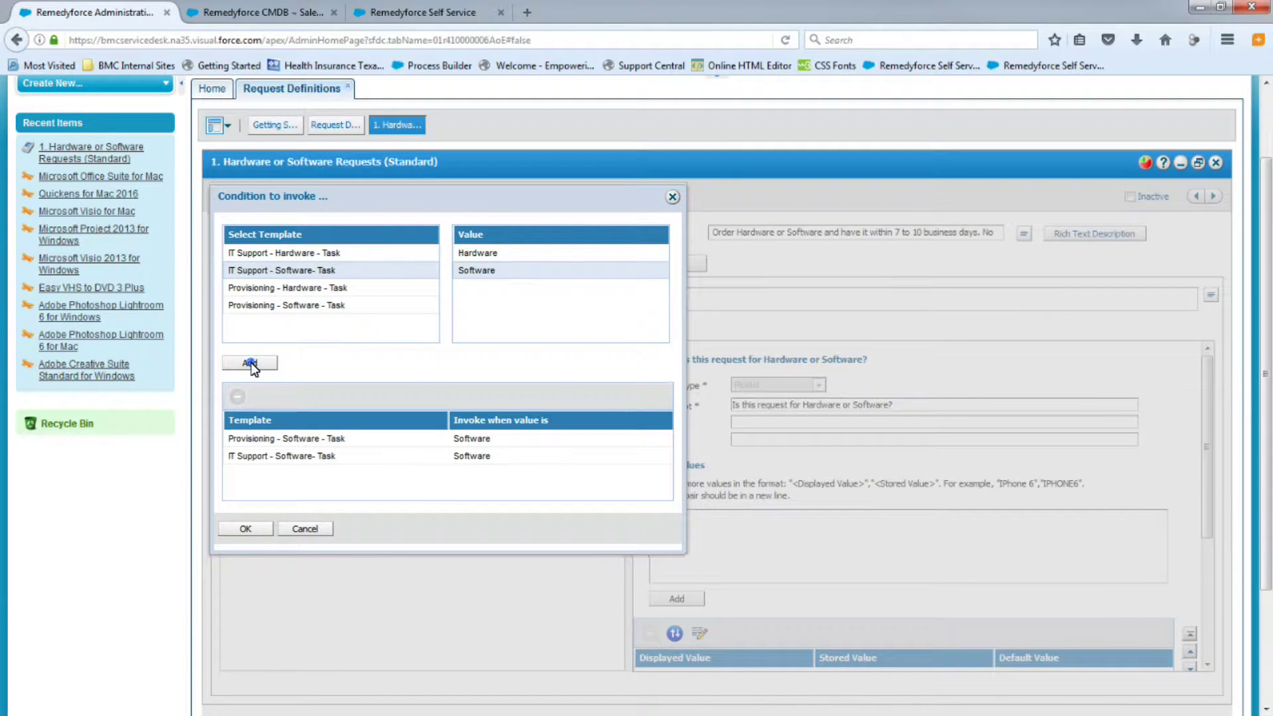
Add invoke conditions for Provisioning - Hardware - Task and IT Support - Hardware - Task with the value Hardware, and accept the conditions
left_click(473, 256)
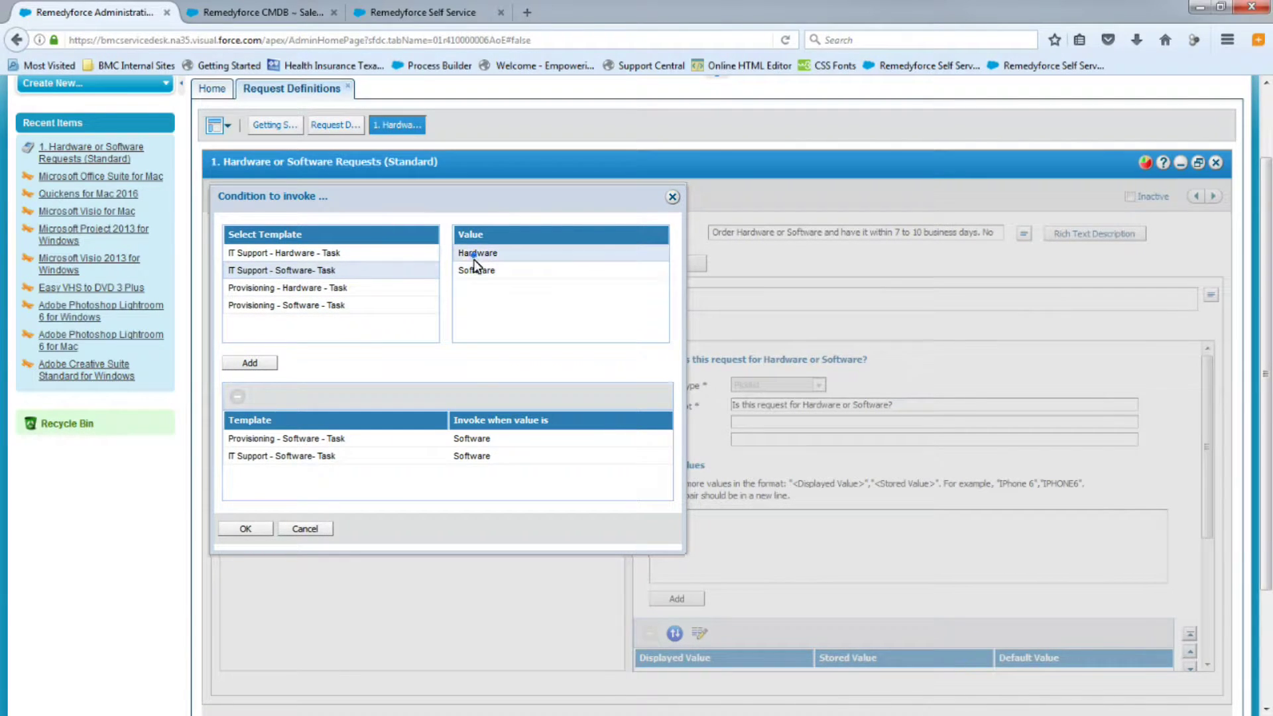
left_click(285, 289)
left_click(250, 363)
left_click(275, 252)
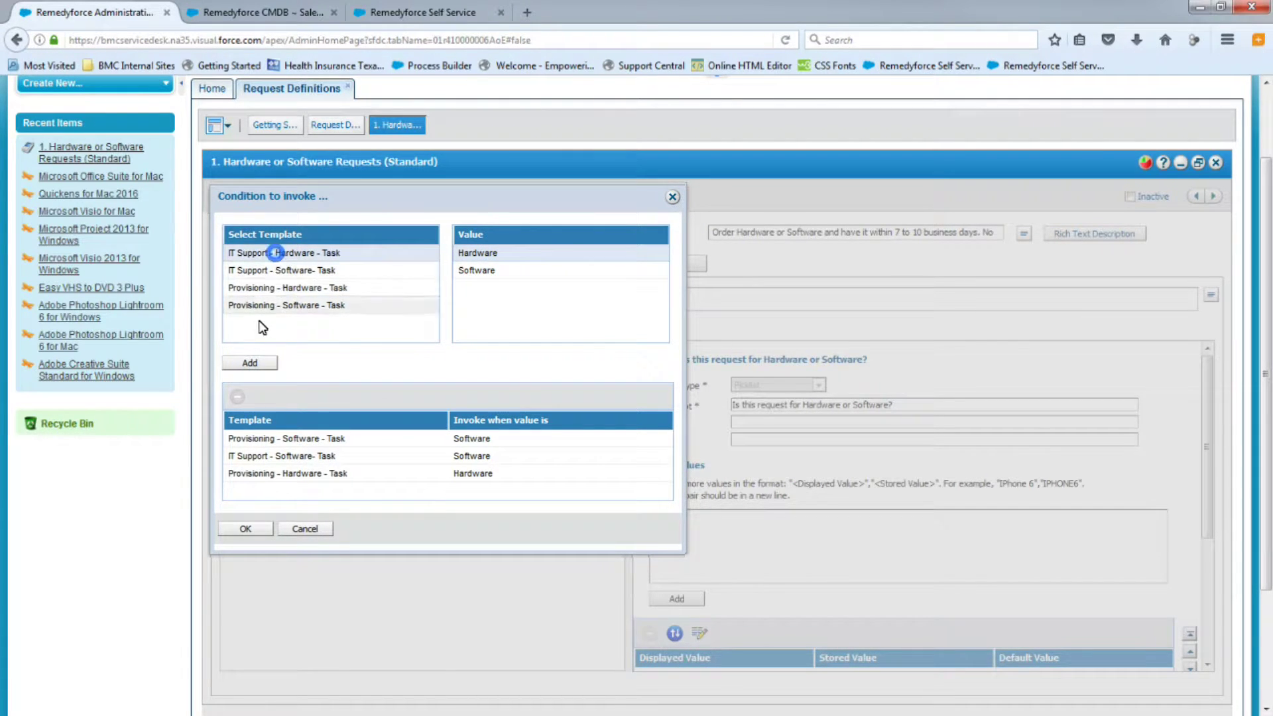
left_click(249, 363)
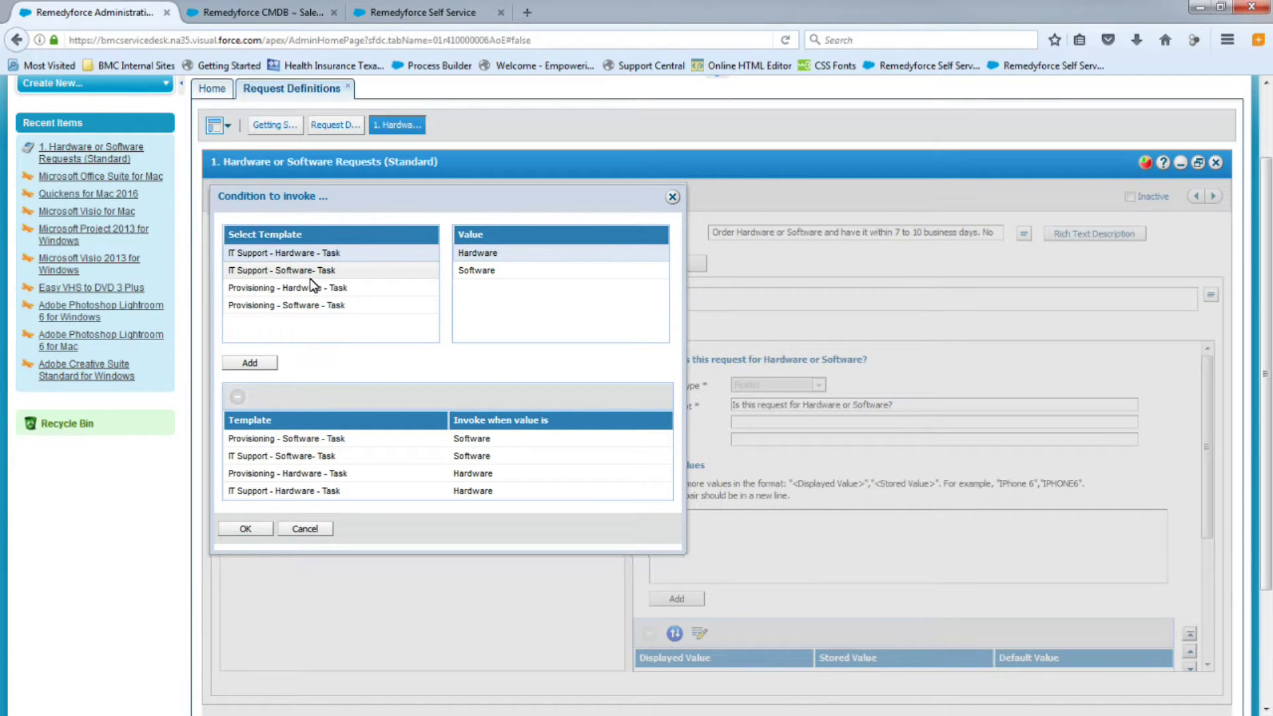
left_click(247, 529)
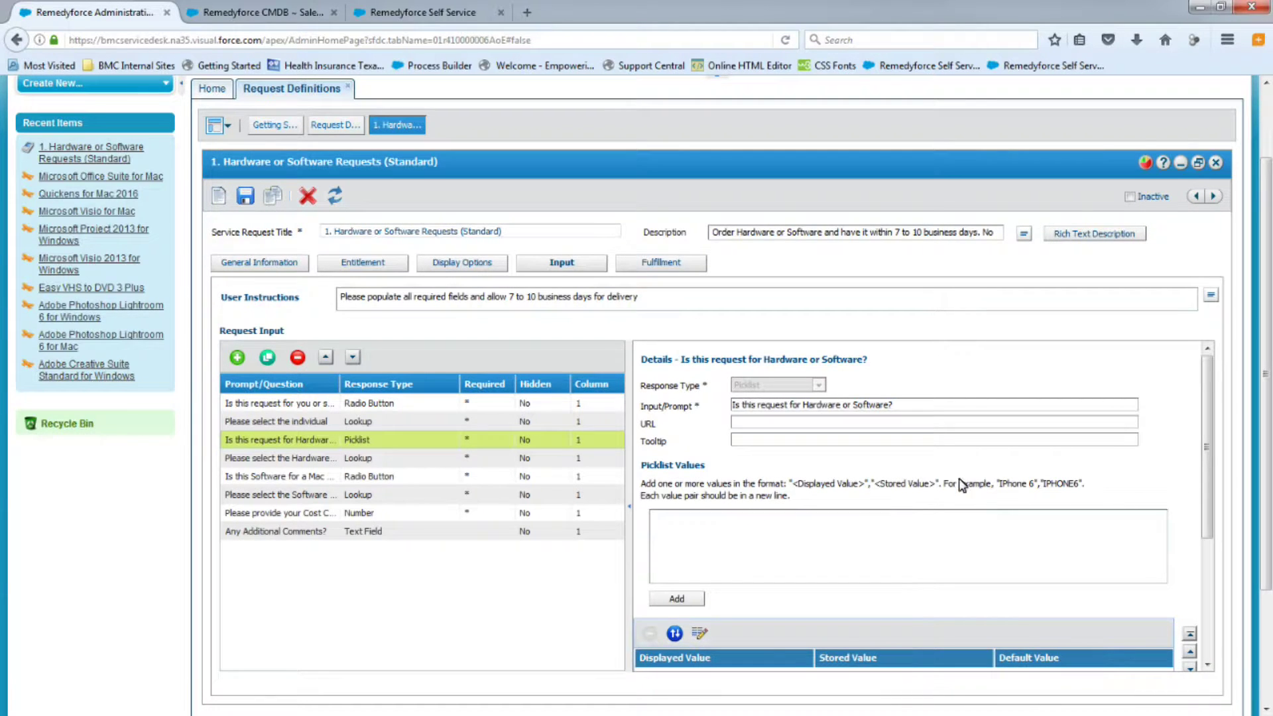
Save the Hardware or Software question and the whole request definition, acknowledging both save messages
scroll(1206, 464, "down", 3)
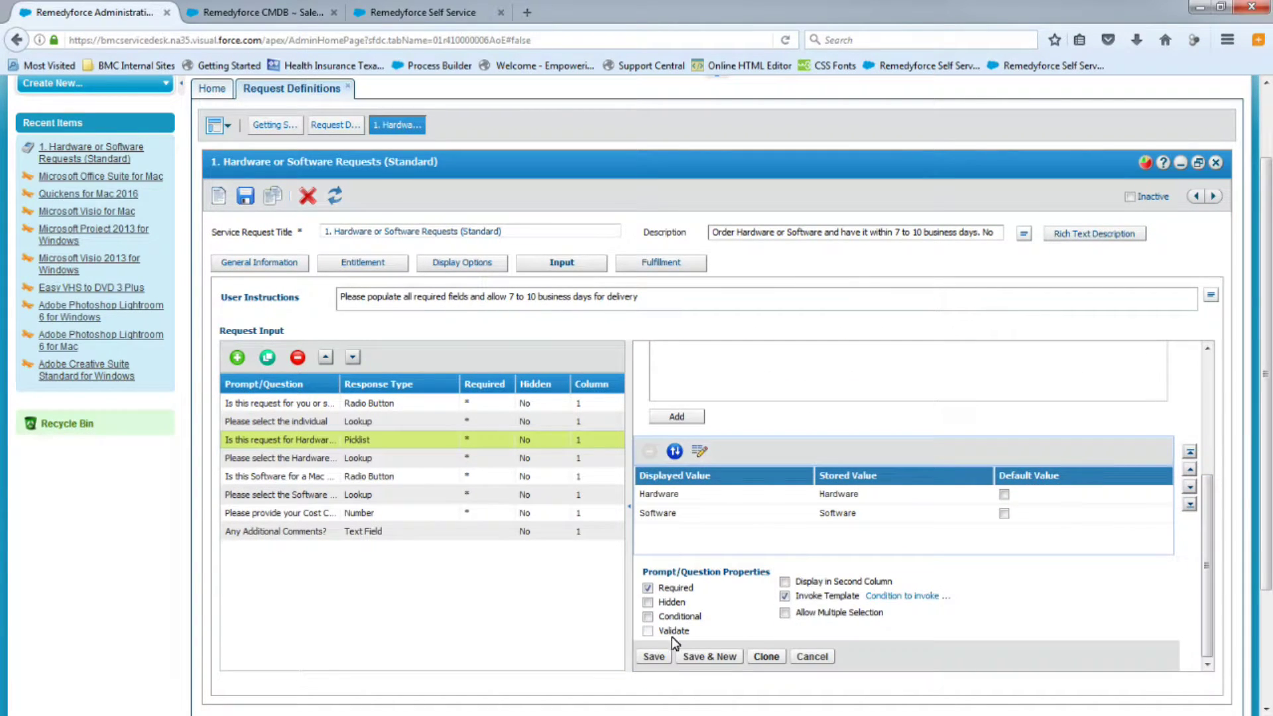
left_click(652, 657)
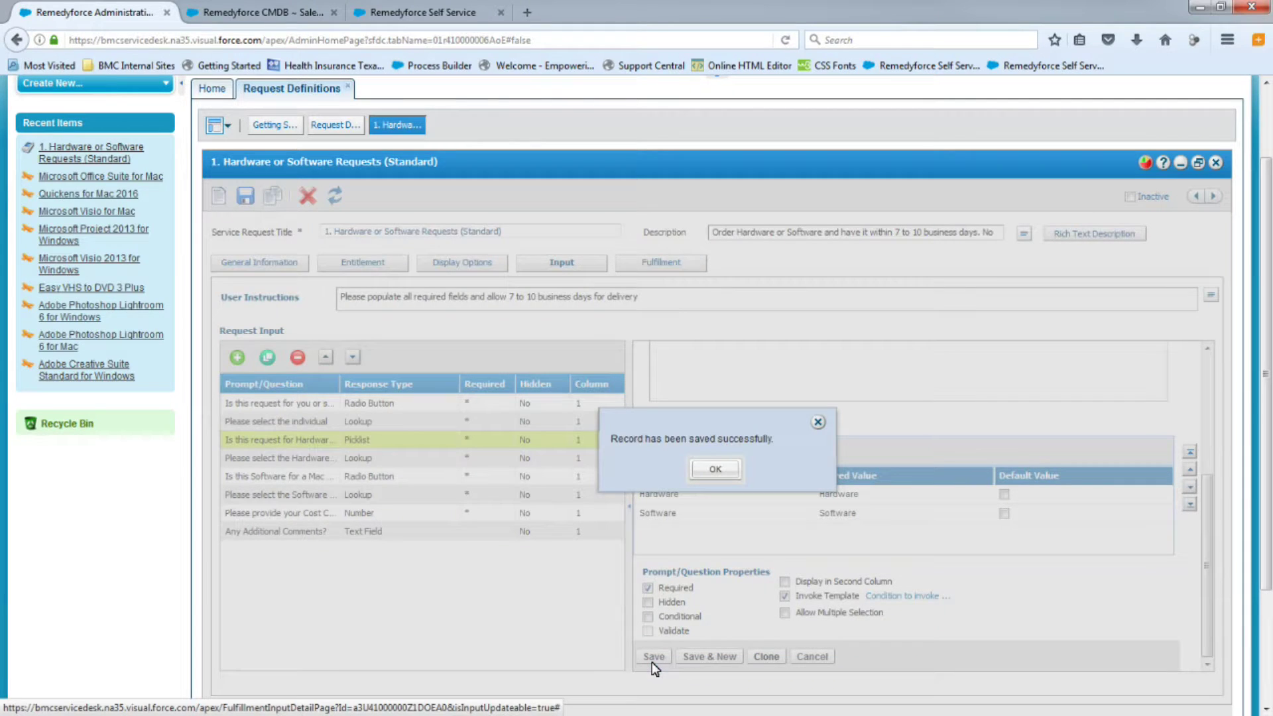
left_click(714, 468)
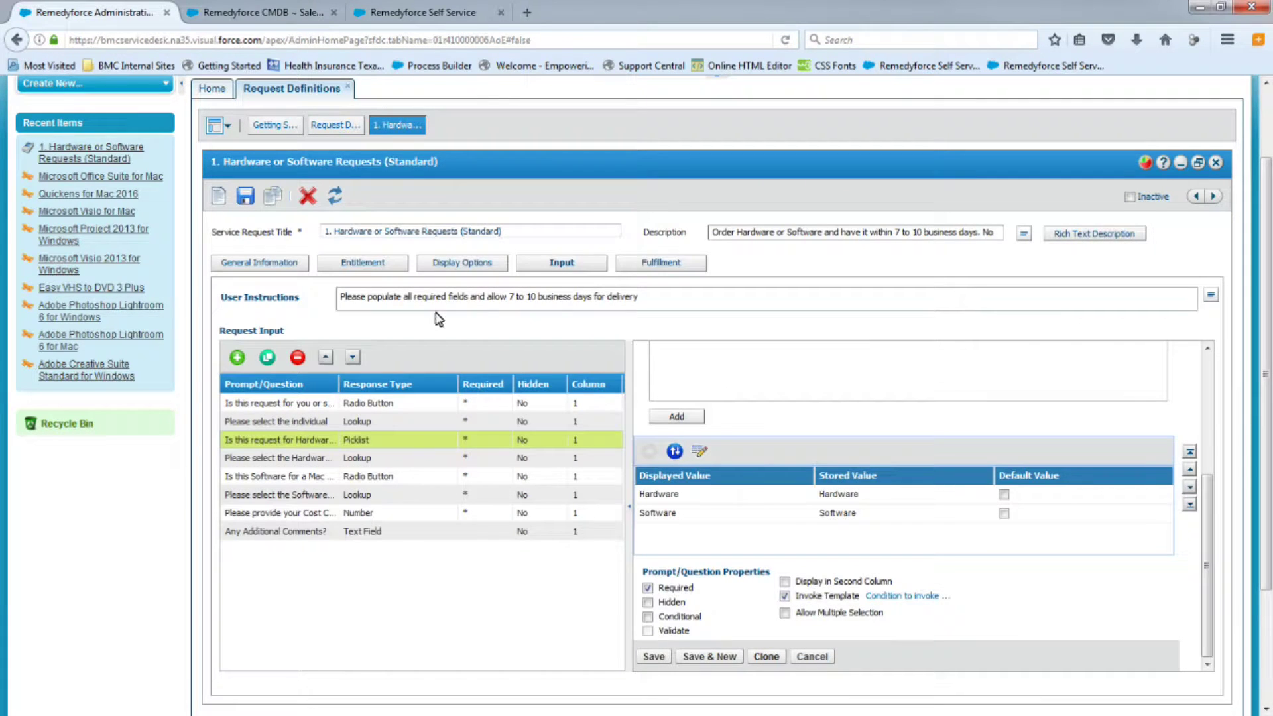
left_click(246, 195)
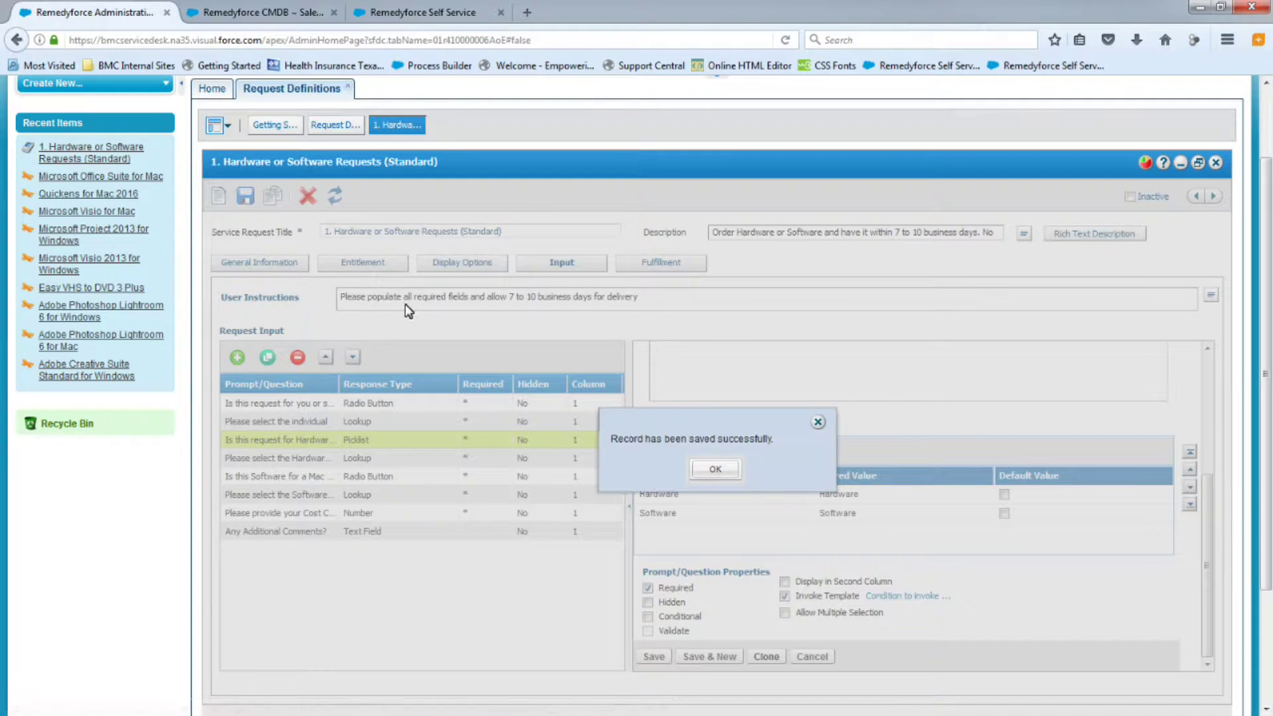
left_click(717, 469)
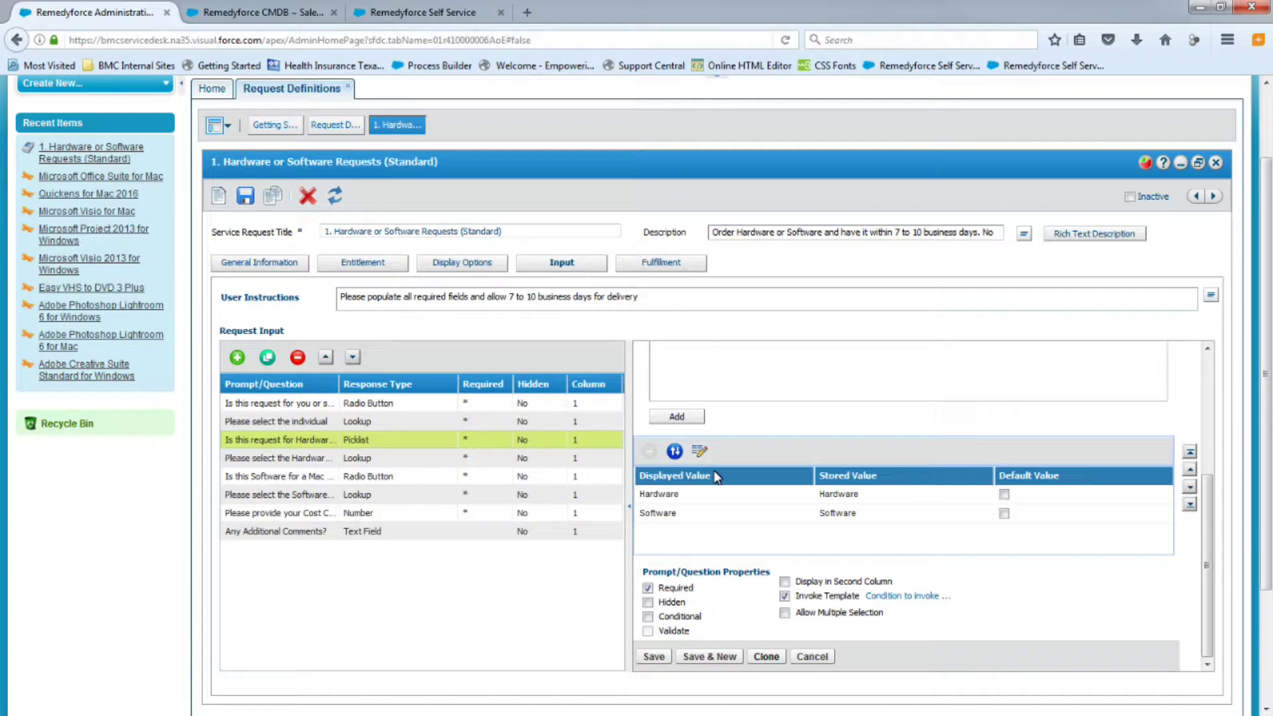
In the fulfillment settings, select the Provisioning - Hardware or Software RD template for mapping user inputs to template fields
left_click(649, 268)
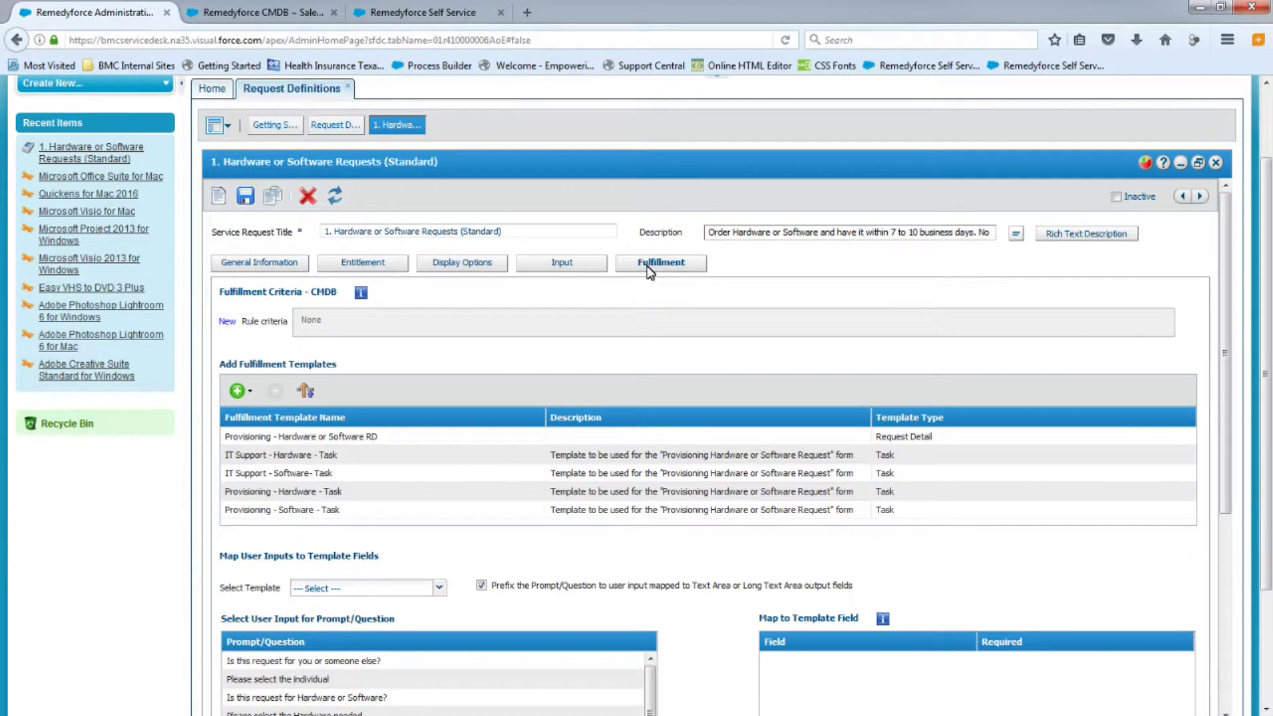
scroll(834, 312, "down", 5)
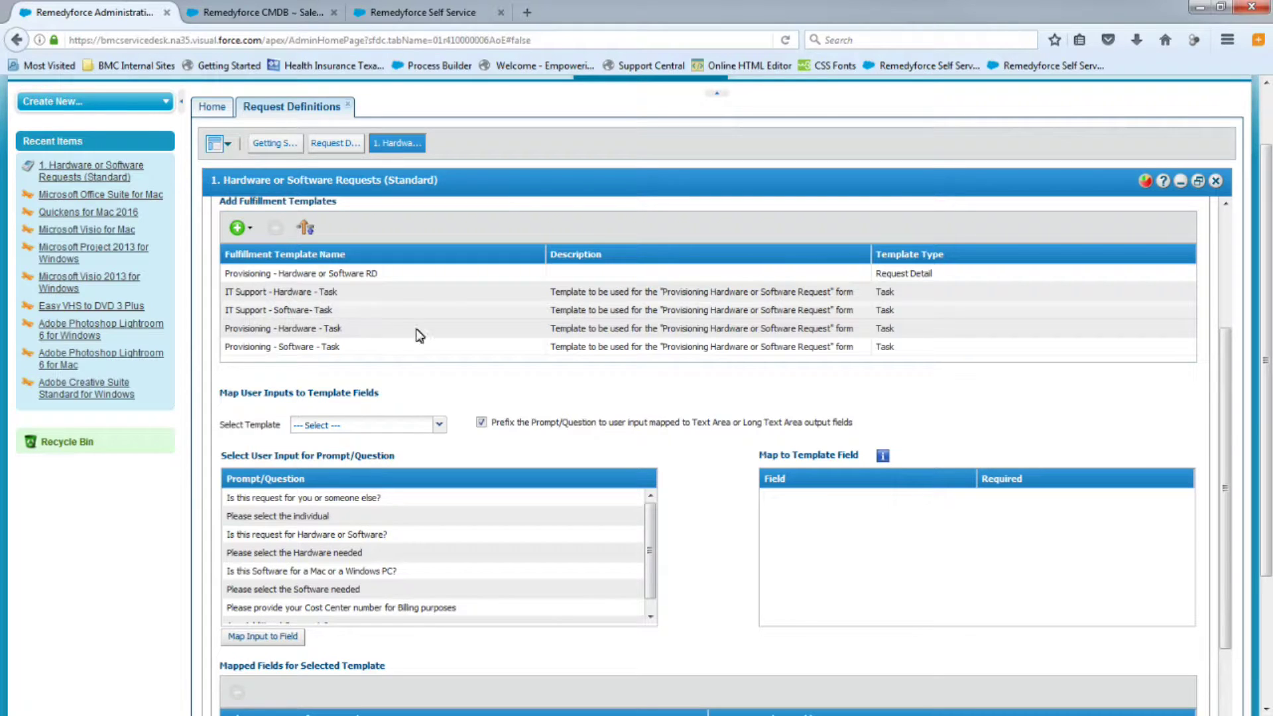
scroll(663, 359, "down", 1)
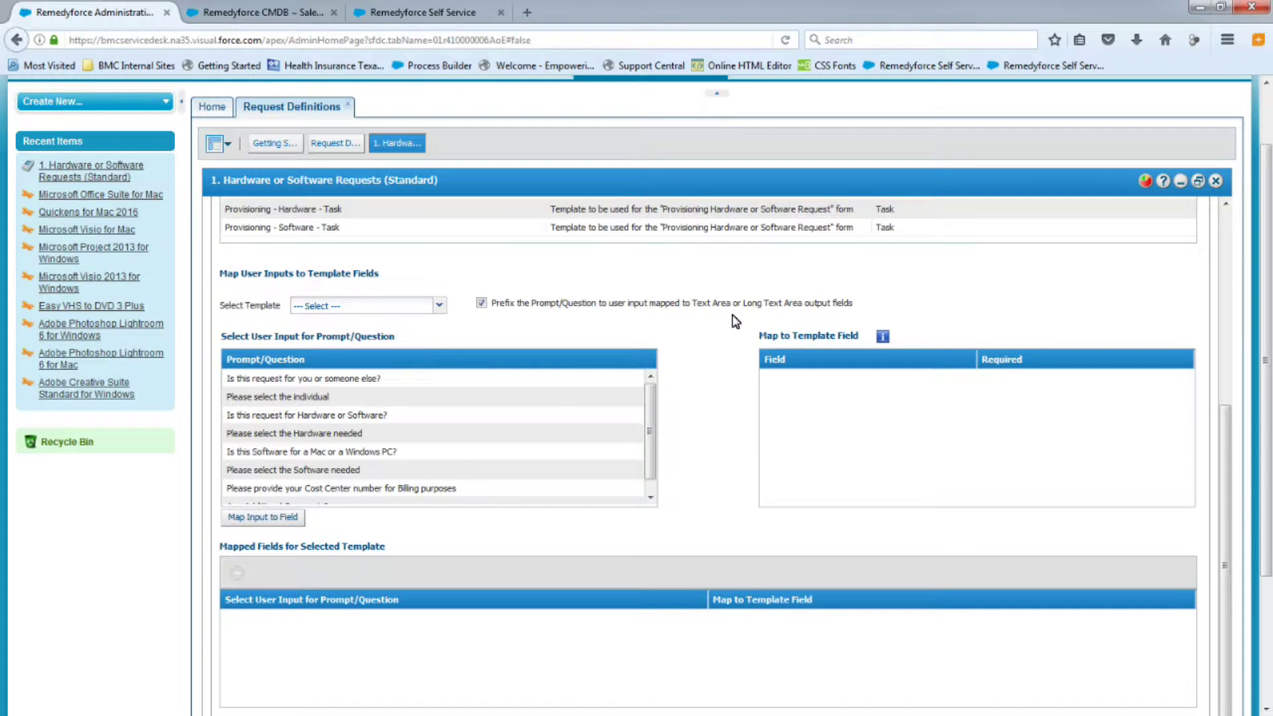
left_click(439, 308)
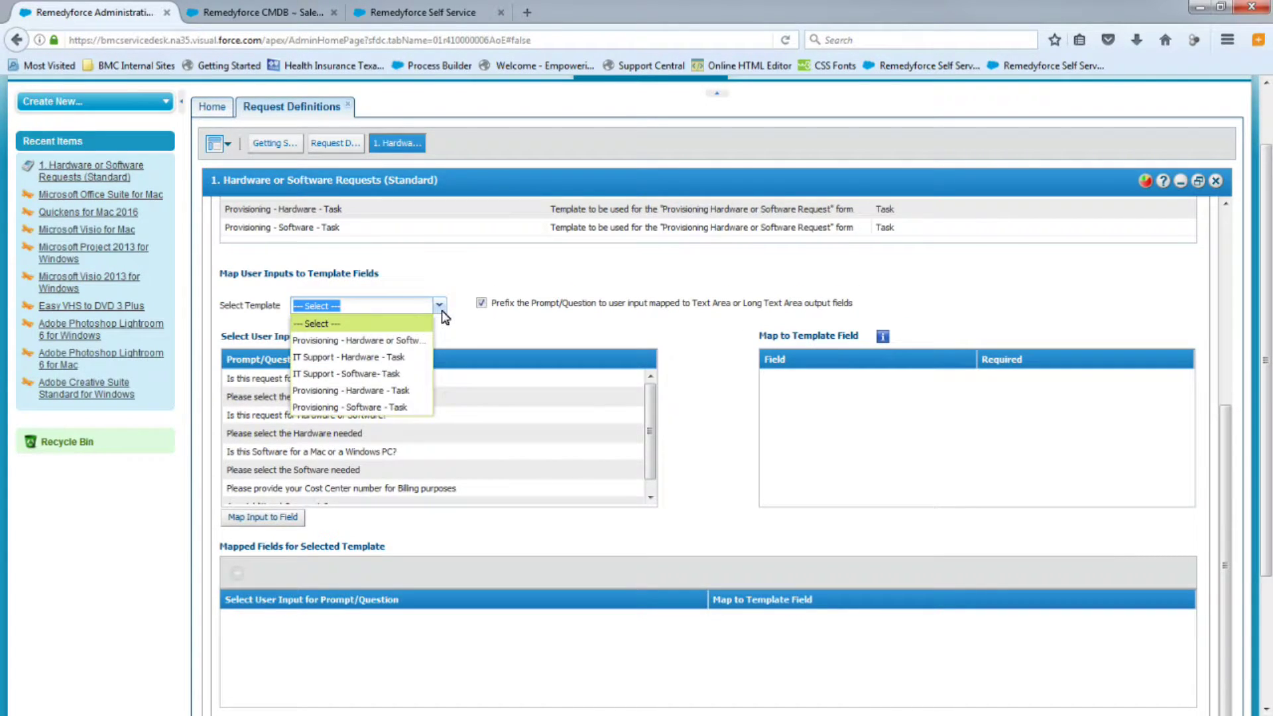
left_click(351, 341)
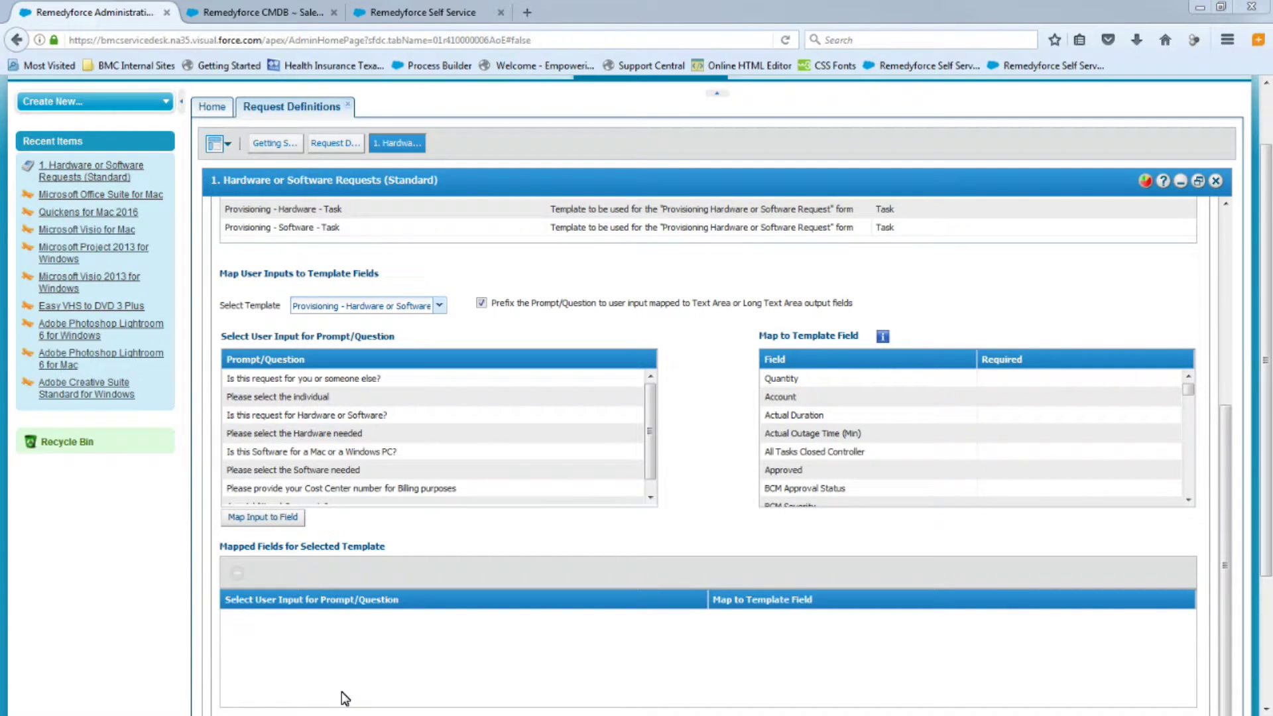
Map "Is this request for you or someone else?" to Description and "Please select the individual" to Client ID
left_click(285, 380)
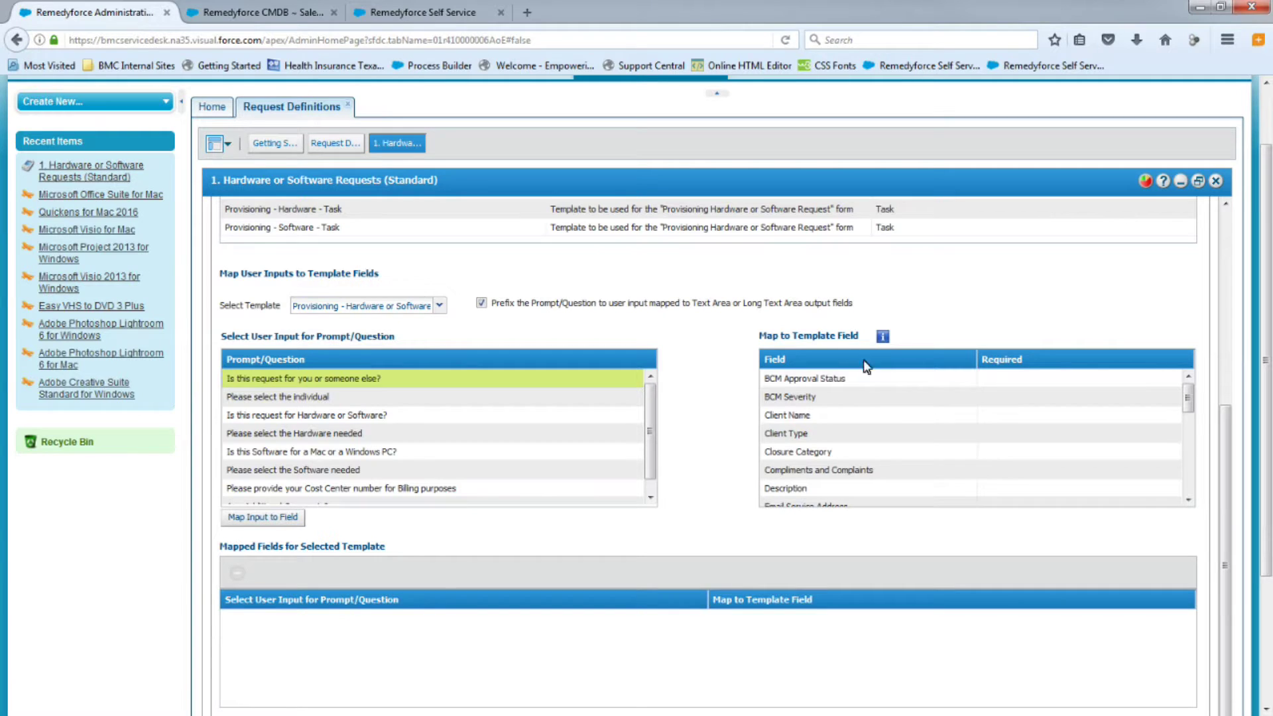
left_click(813, 491)
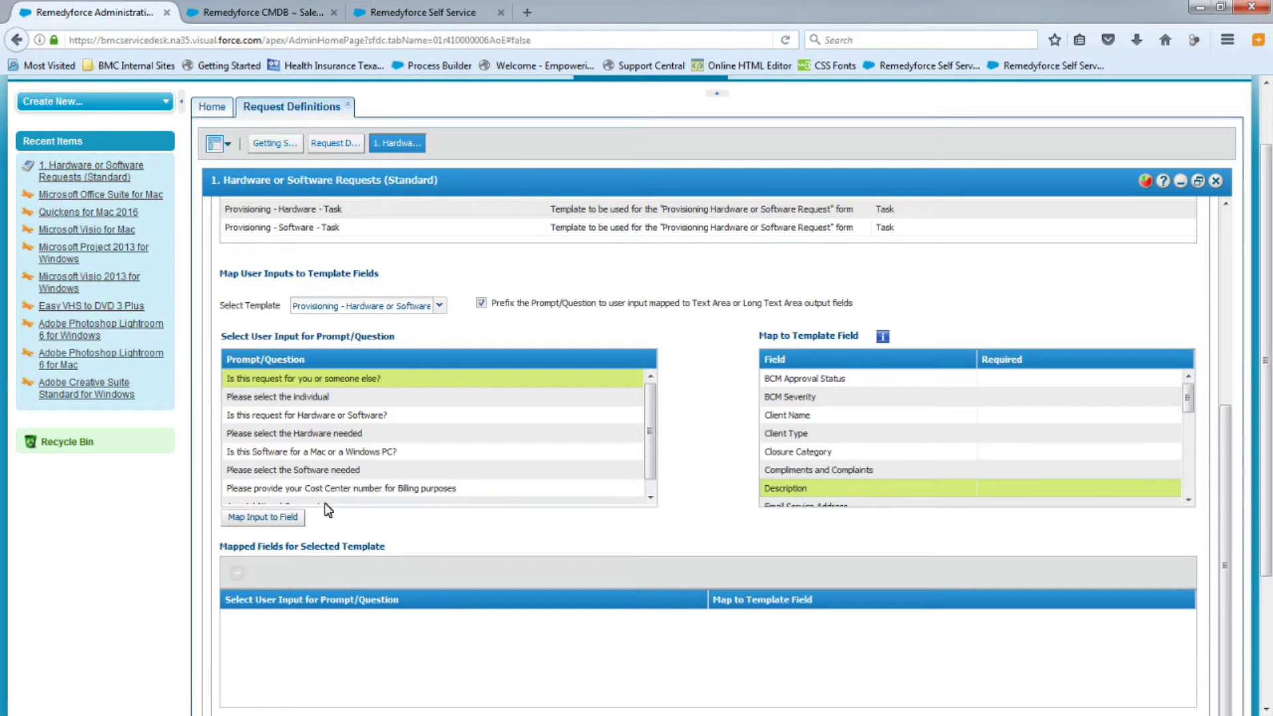
left_click(268, 520)
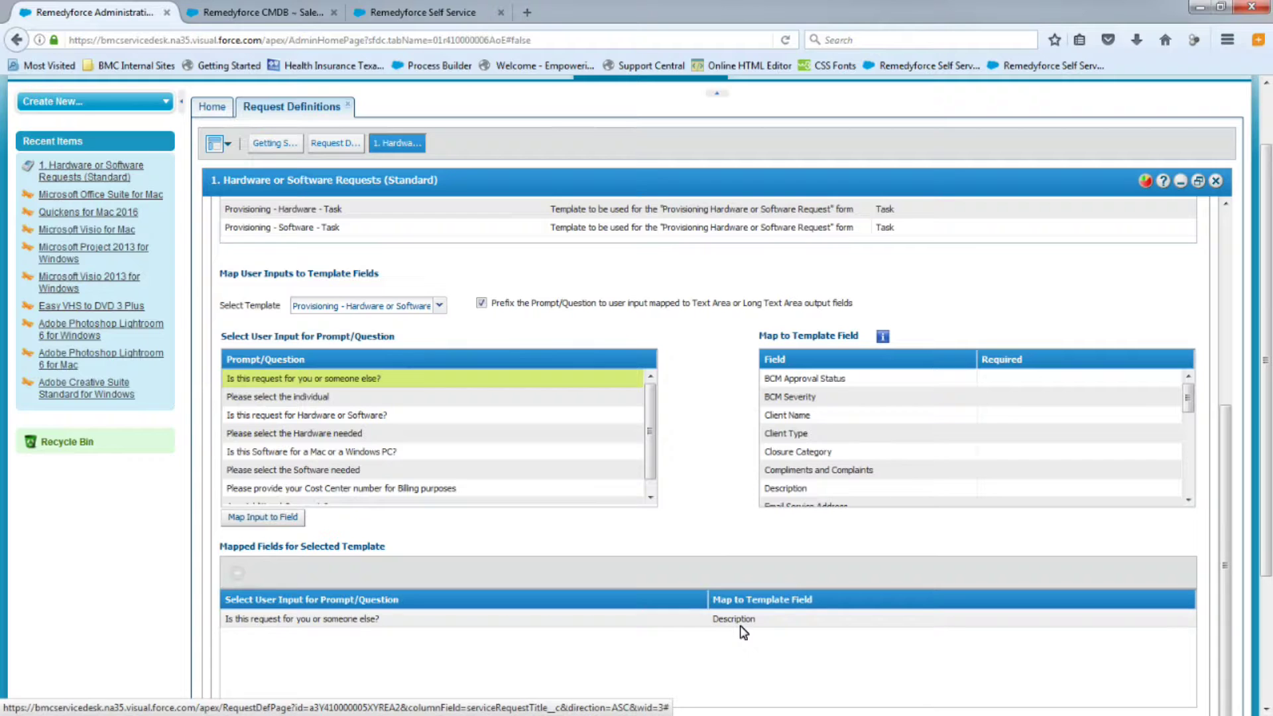
left_click(263, 398)
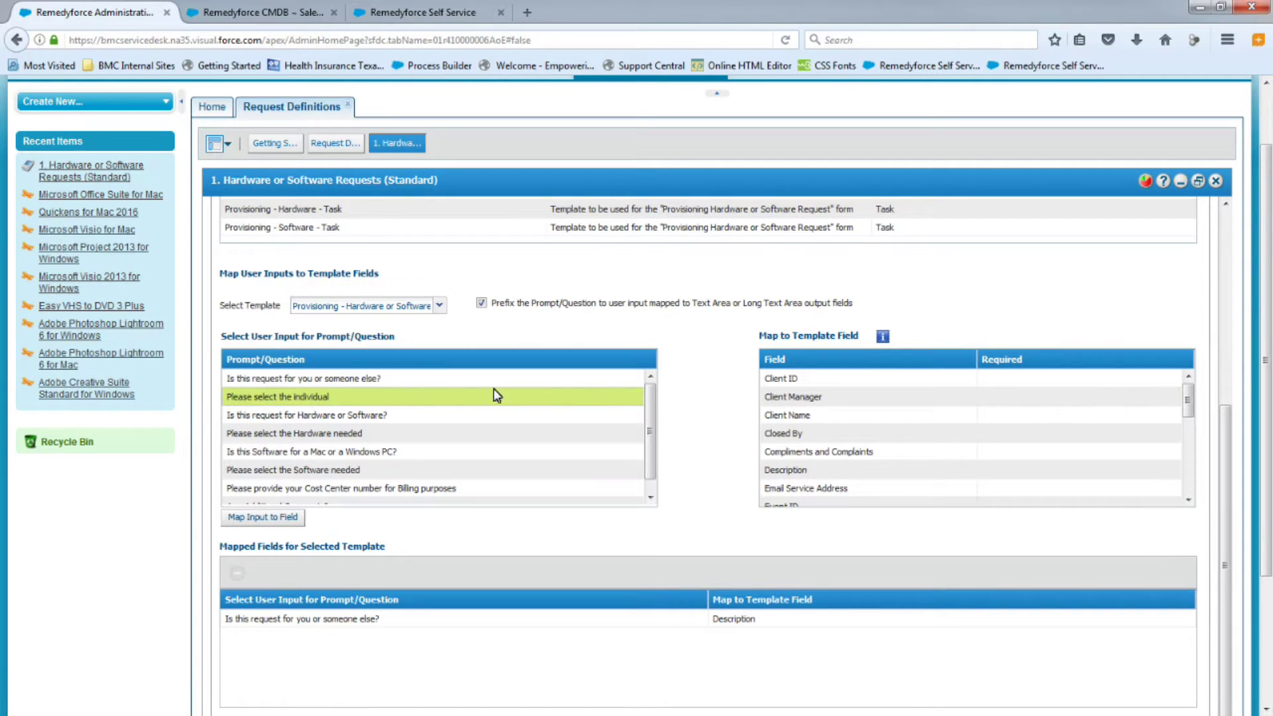
left_click(789, 381)
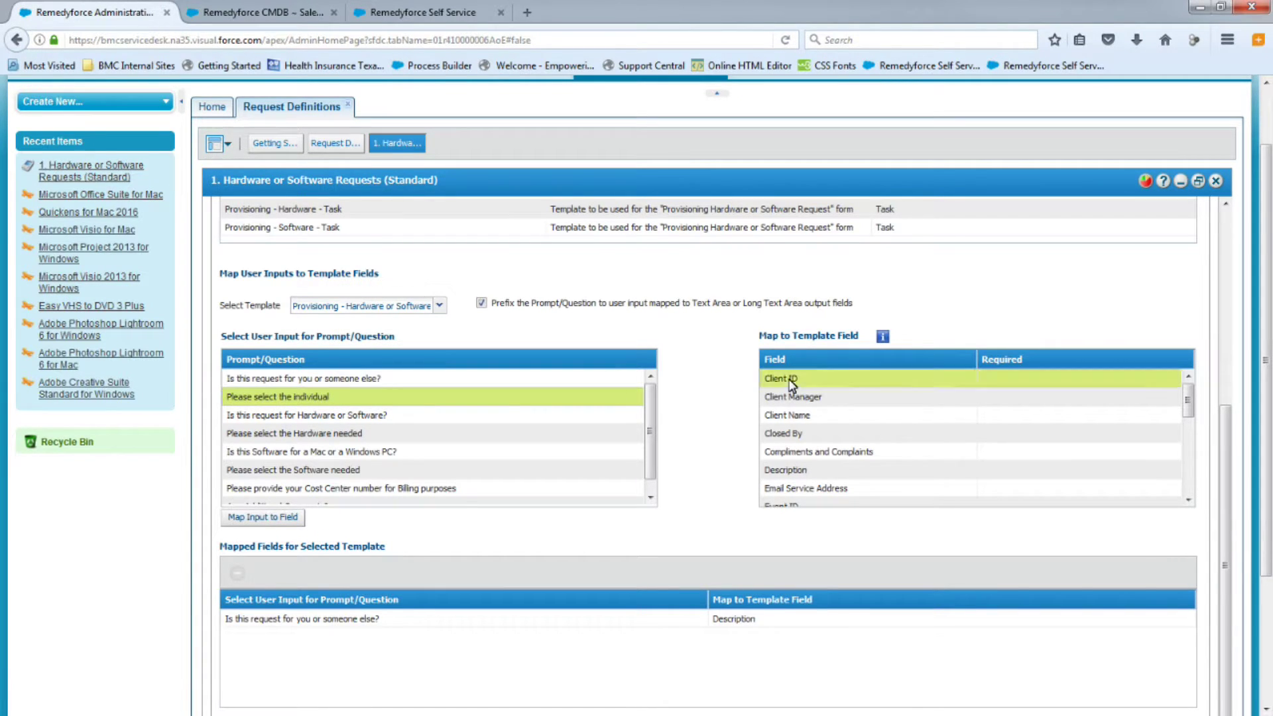
left_click(271, 519)
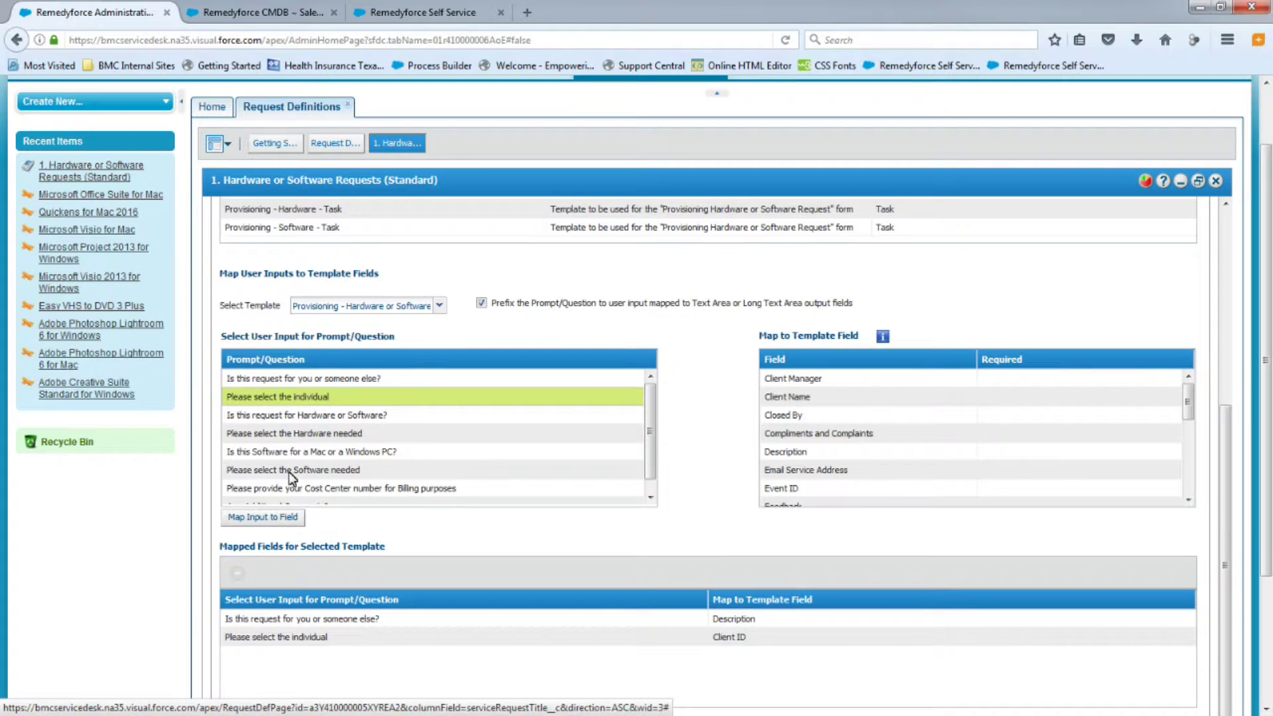
Map "Is this request for Hardware or Software?" and "Please select the Hardware needed" to the Description field
left_click(302, 415)
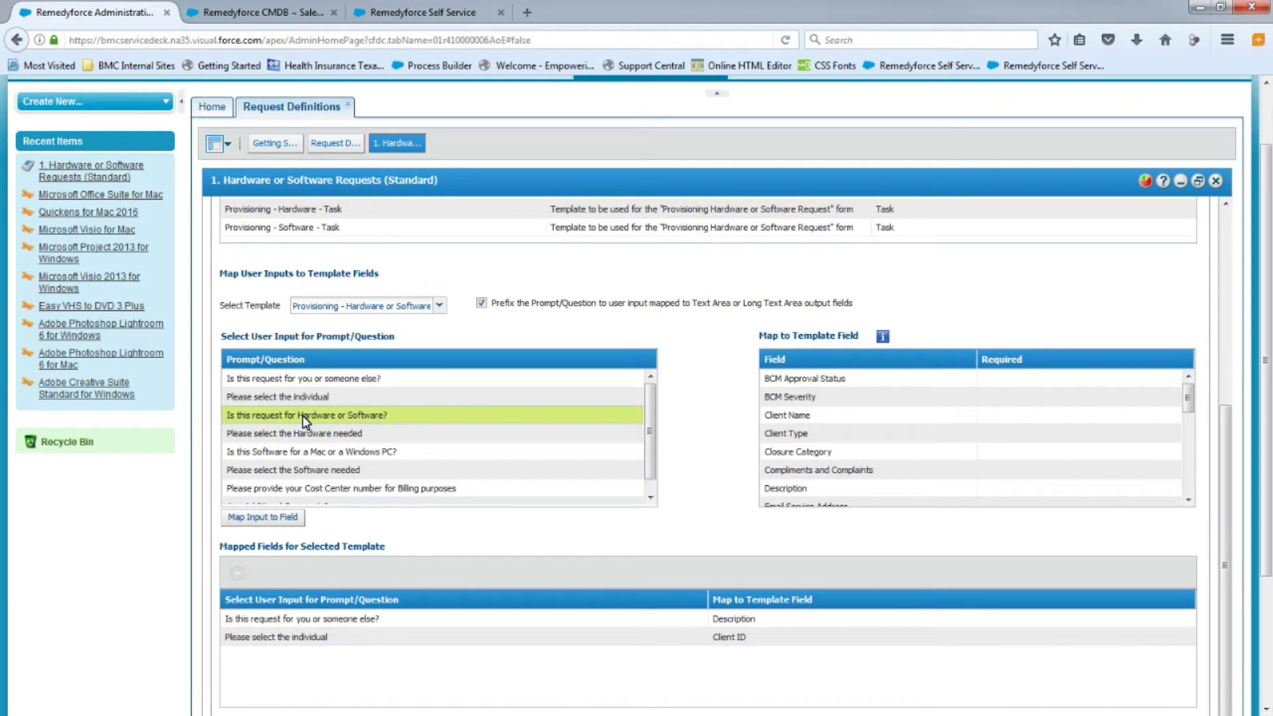
left_click(810, 490)
left_click(293, 518)
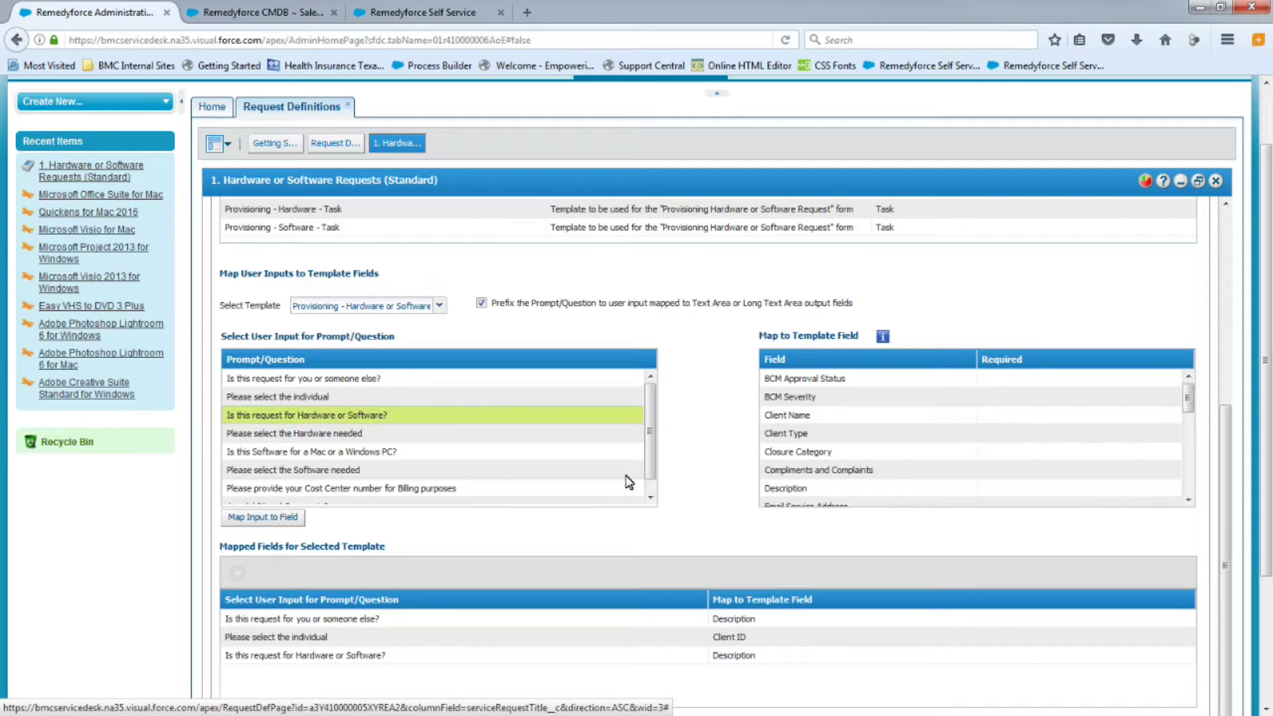
left_click(286, 435)
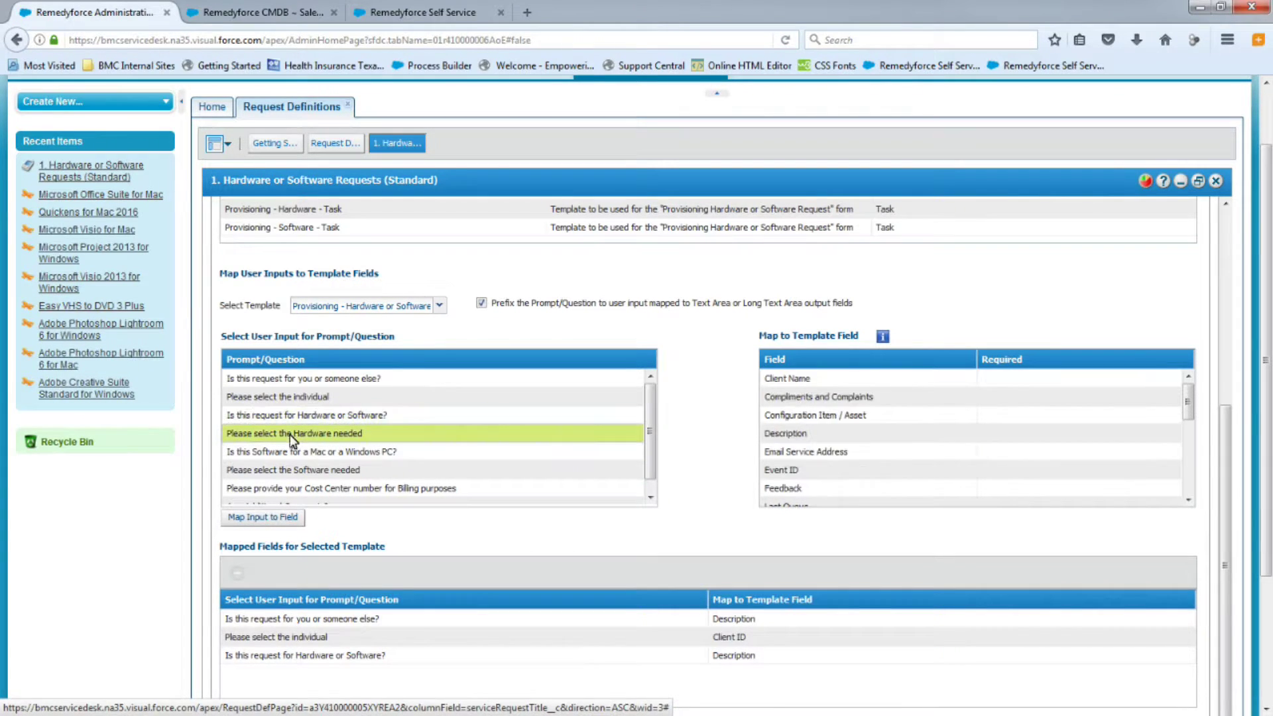
left_click(786, 434)
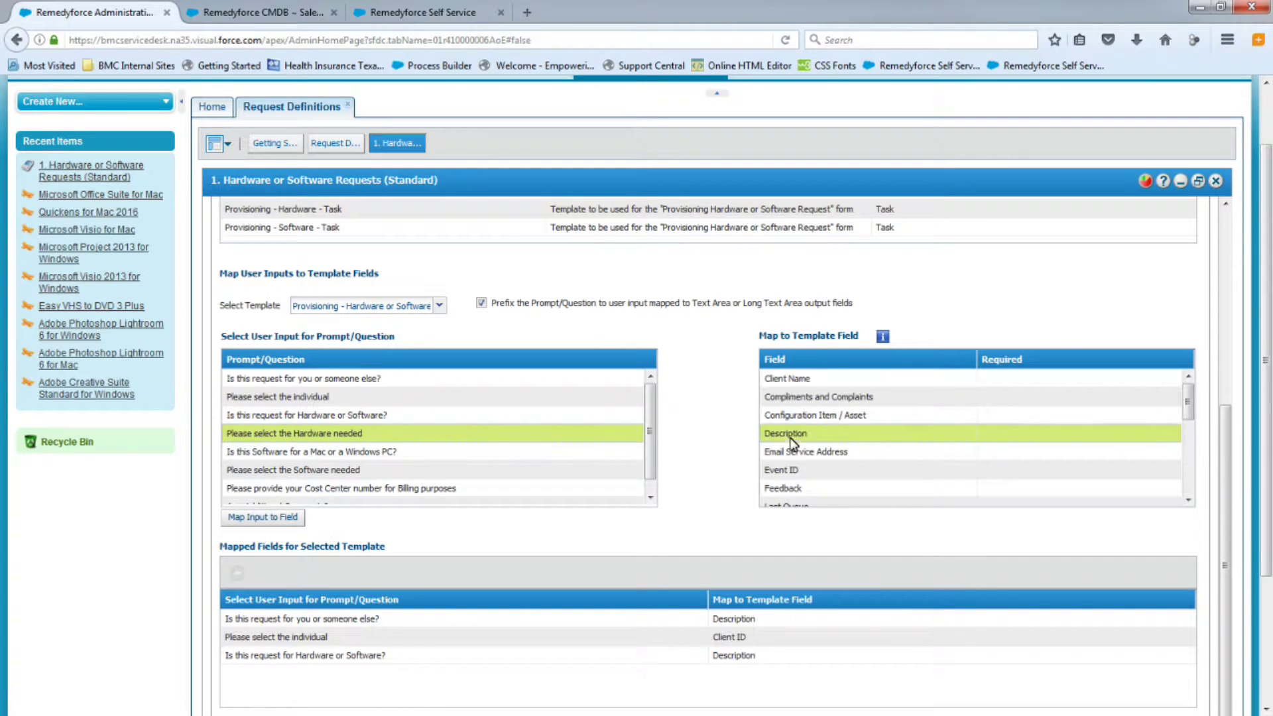
left_click(277, 520)
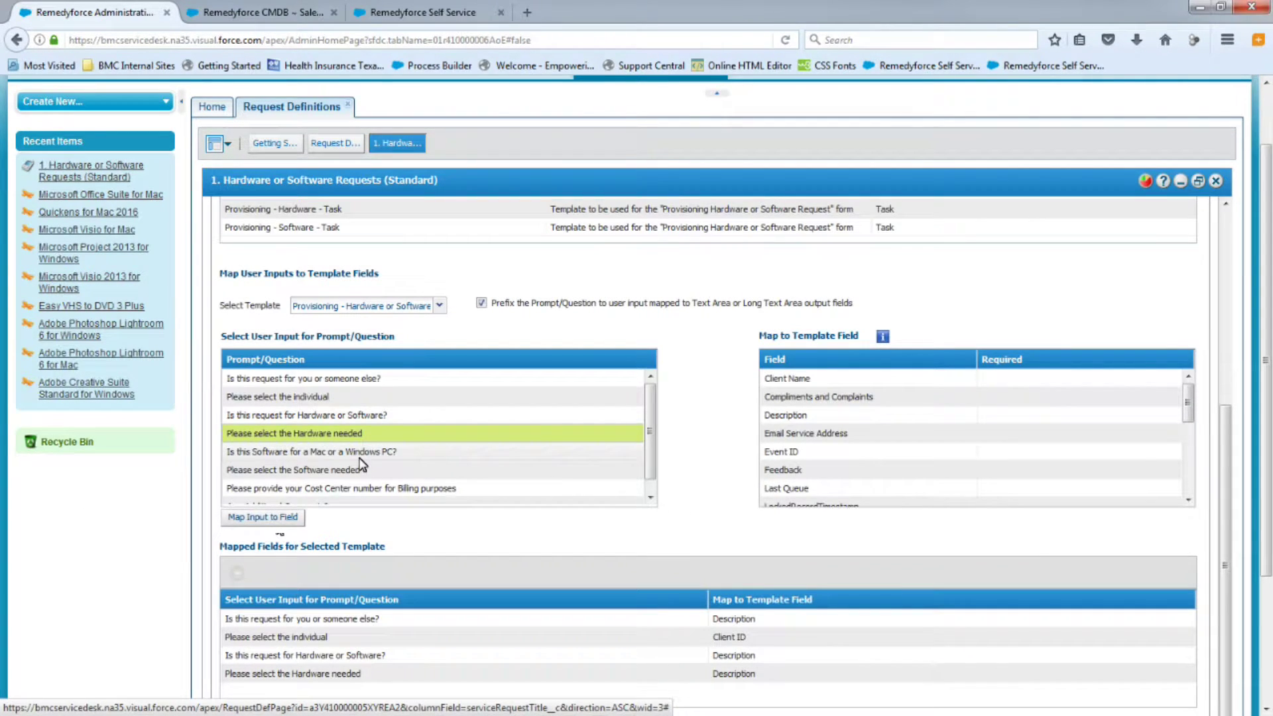
Map "Is this Software for a Mac or a Windows PC?" and "Please select the Software needed" to the Description field
left_click(358, 456)
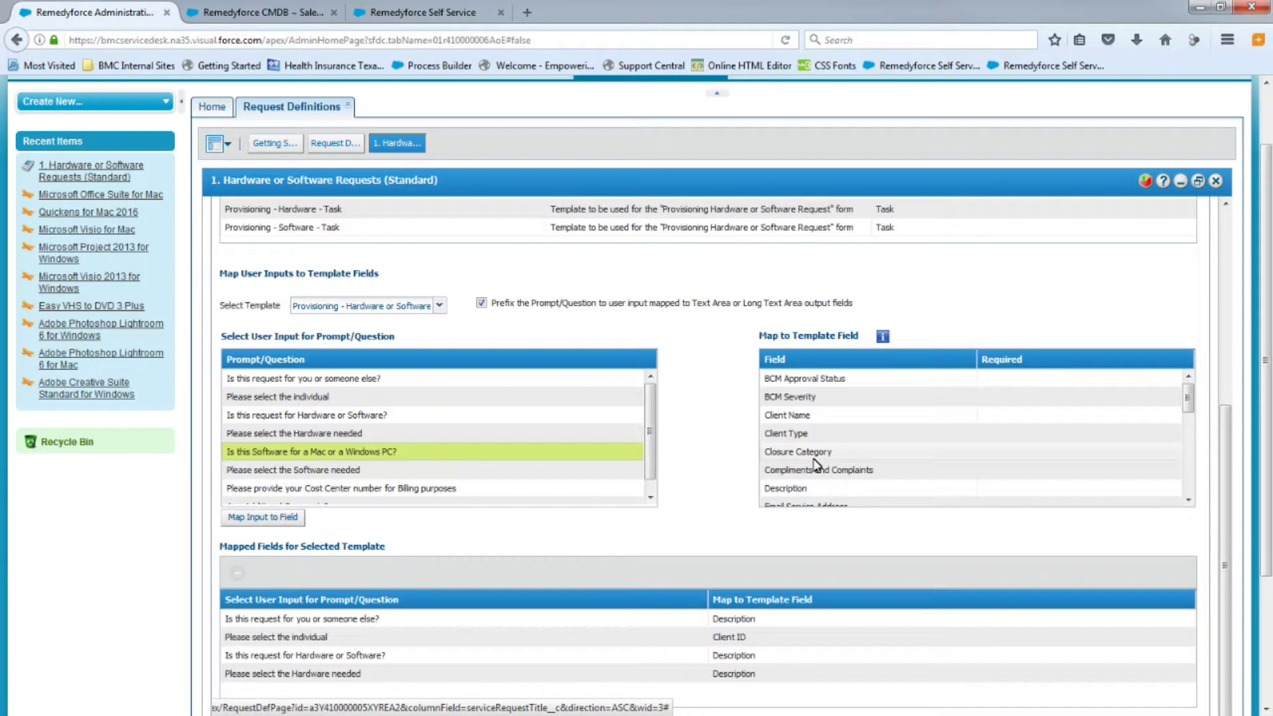
left_click(799, 493)
left_click(275, 521)
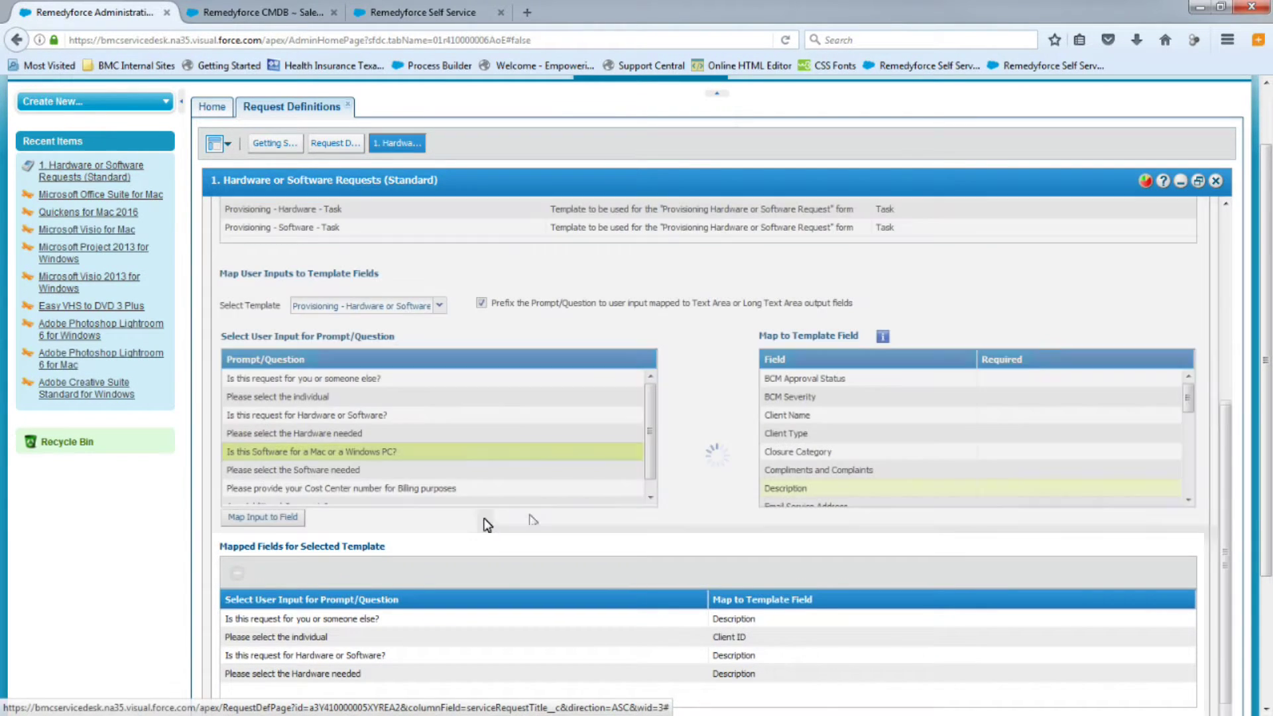
scroll(647, 450, "down", 1)
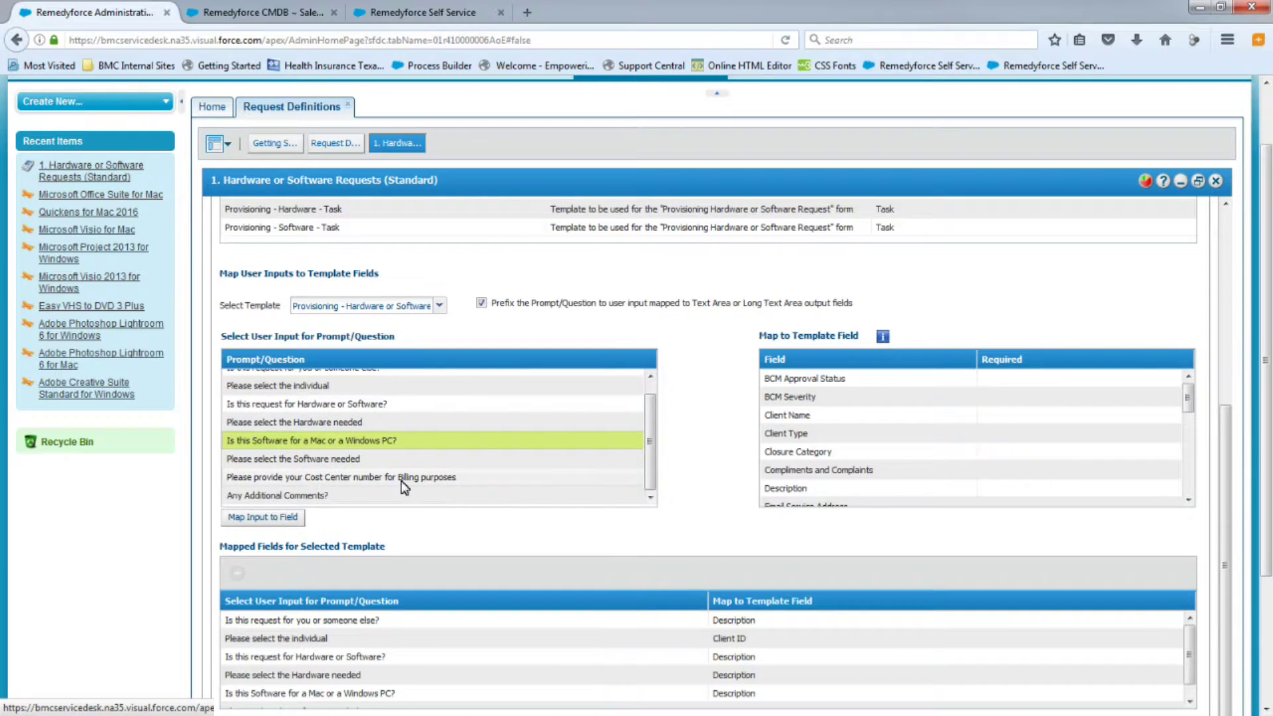
left_click(303, 461)
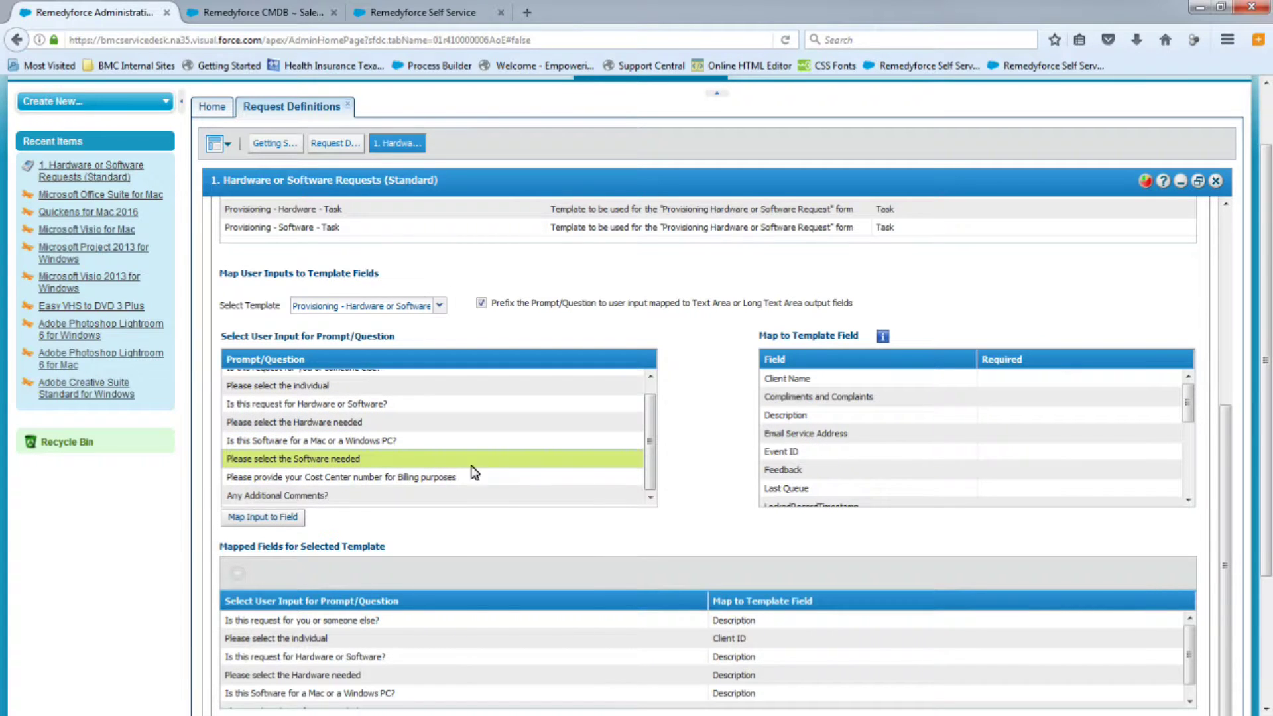
left_click(786, 415)
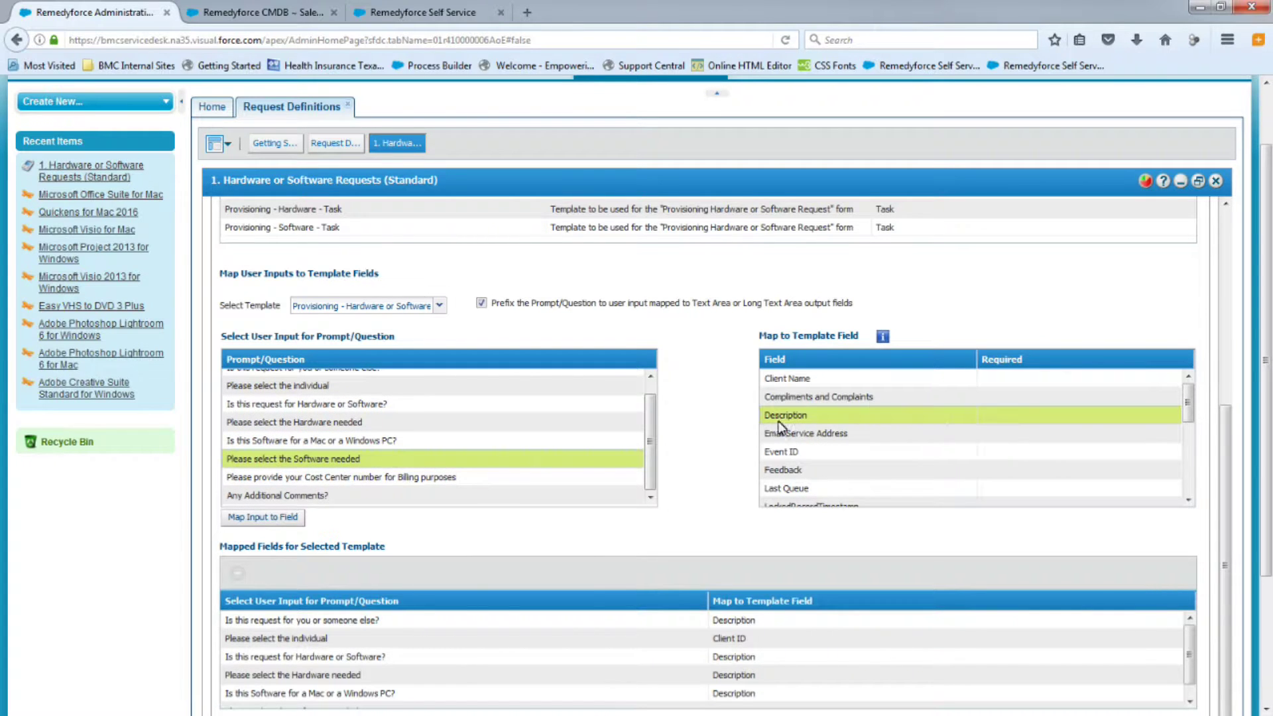
left_click(289, 521)
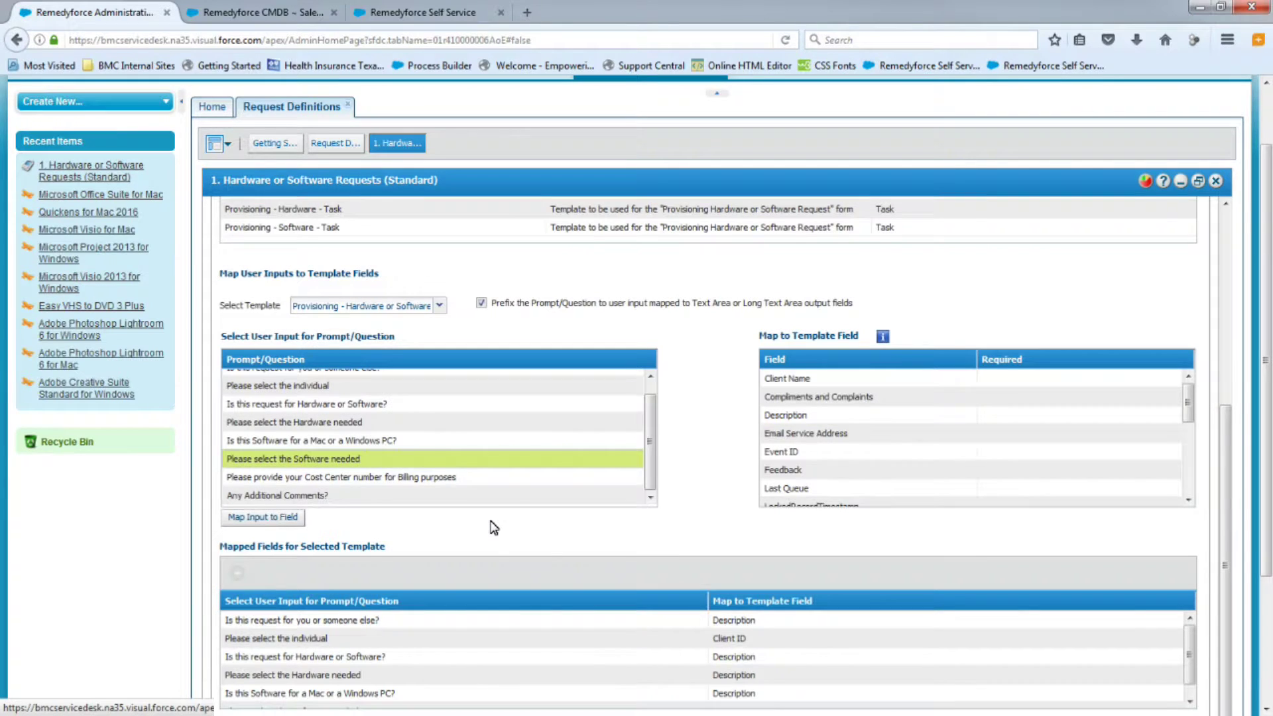
Map the Cost Center number question and "Any Additional Comments?" to the Description field
scroll(498, 529, "down", 2)
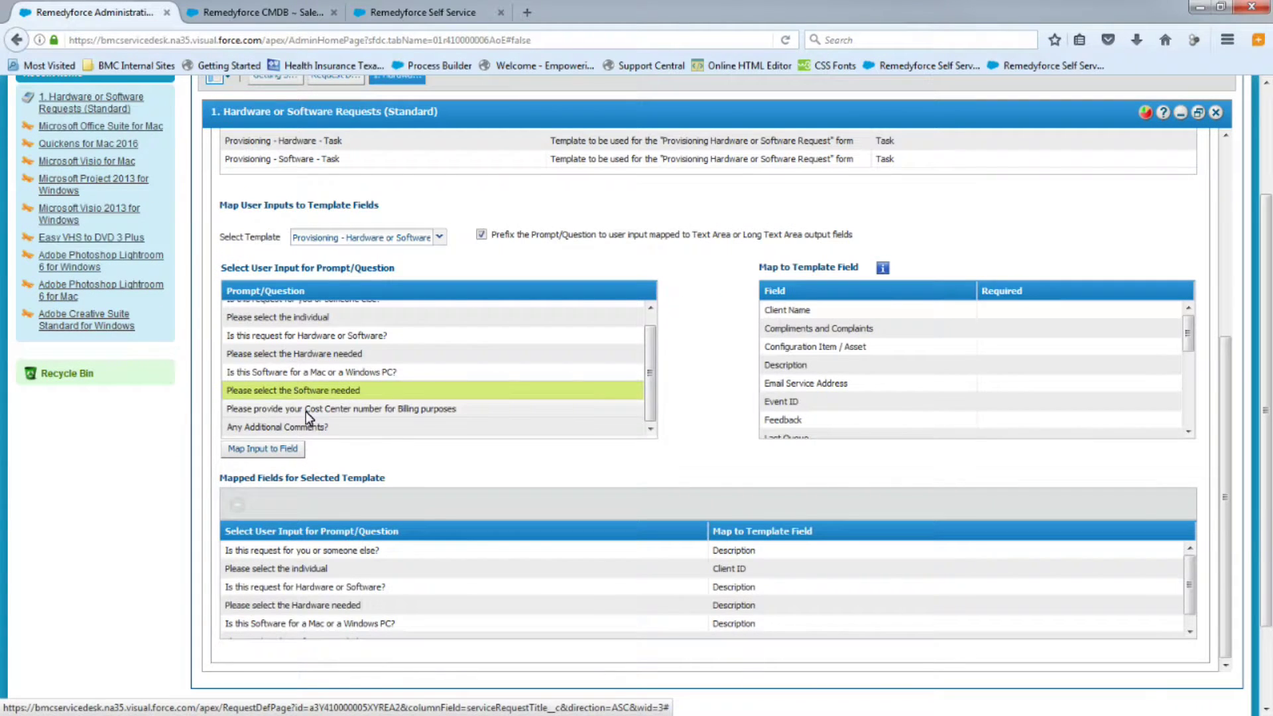
left_click(305, 409)
left_click(783, 401)
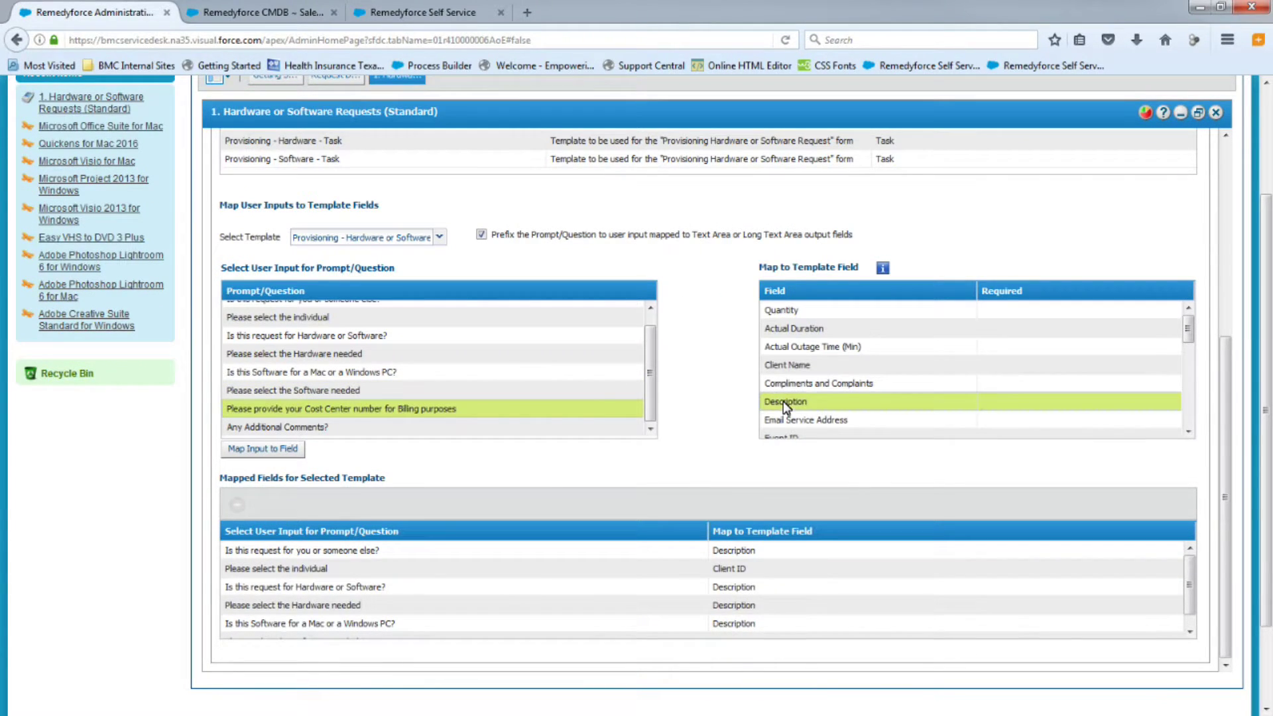
left_click(278, 453)
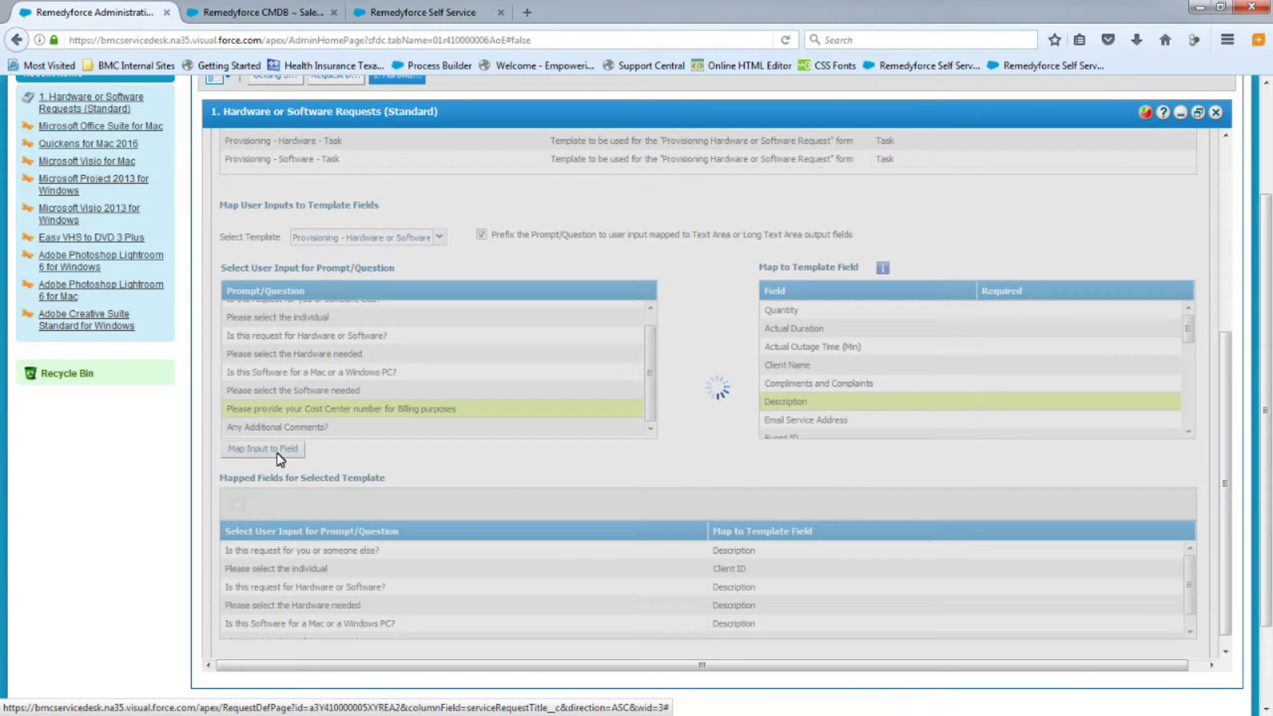
left_click(363, 429)
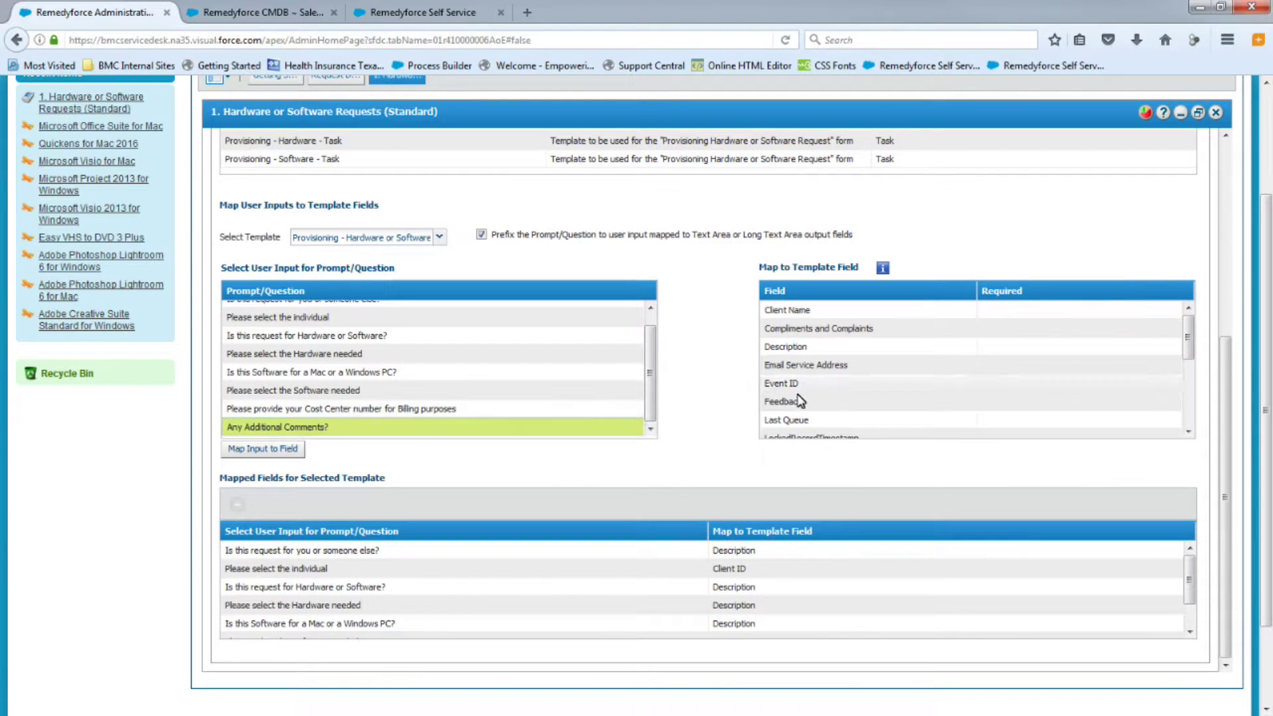
left_click(792, 347)
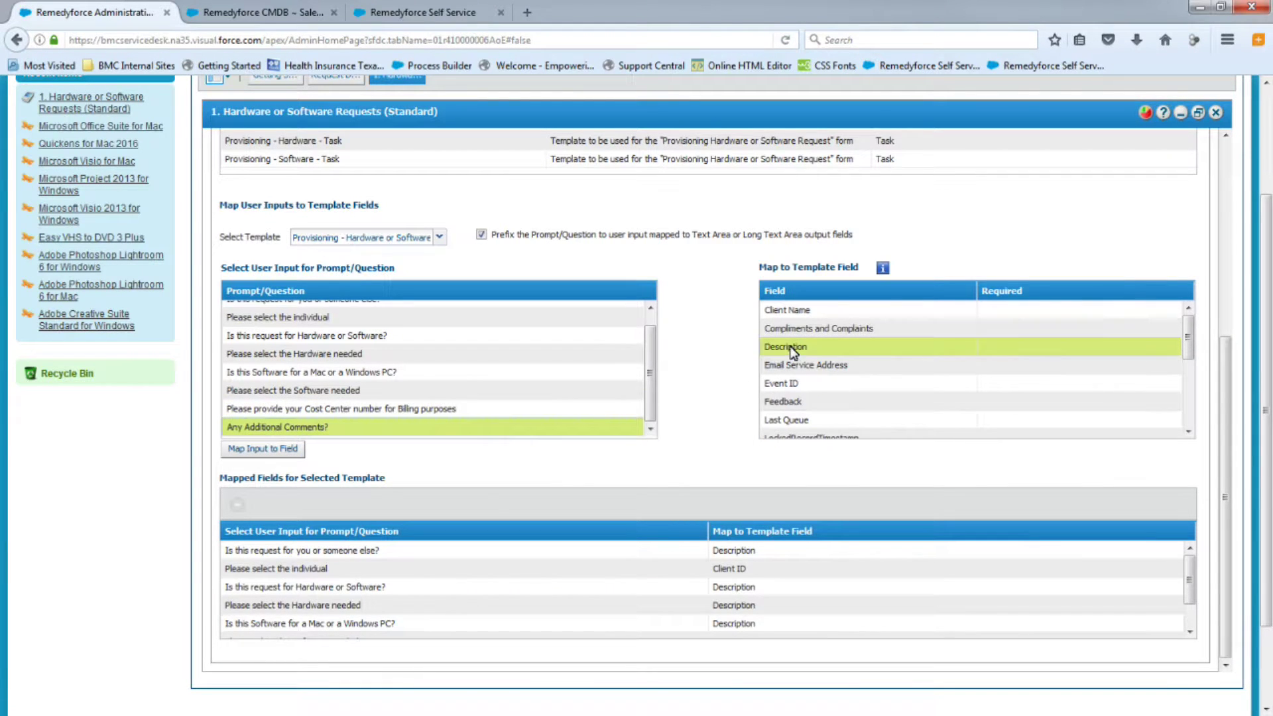
left_click(260, 451)
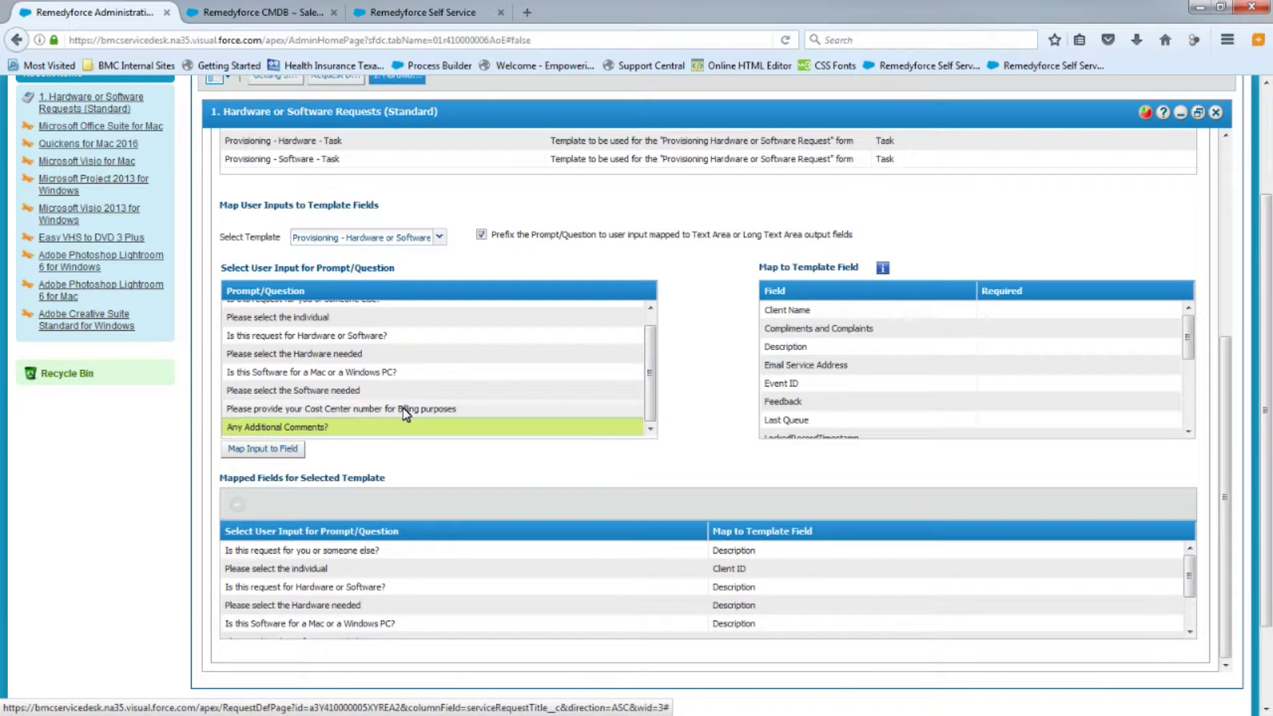
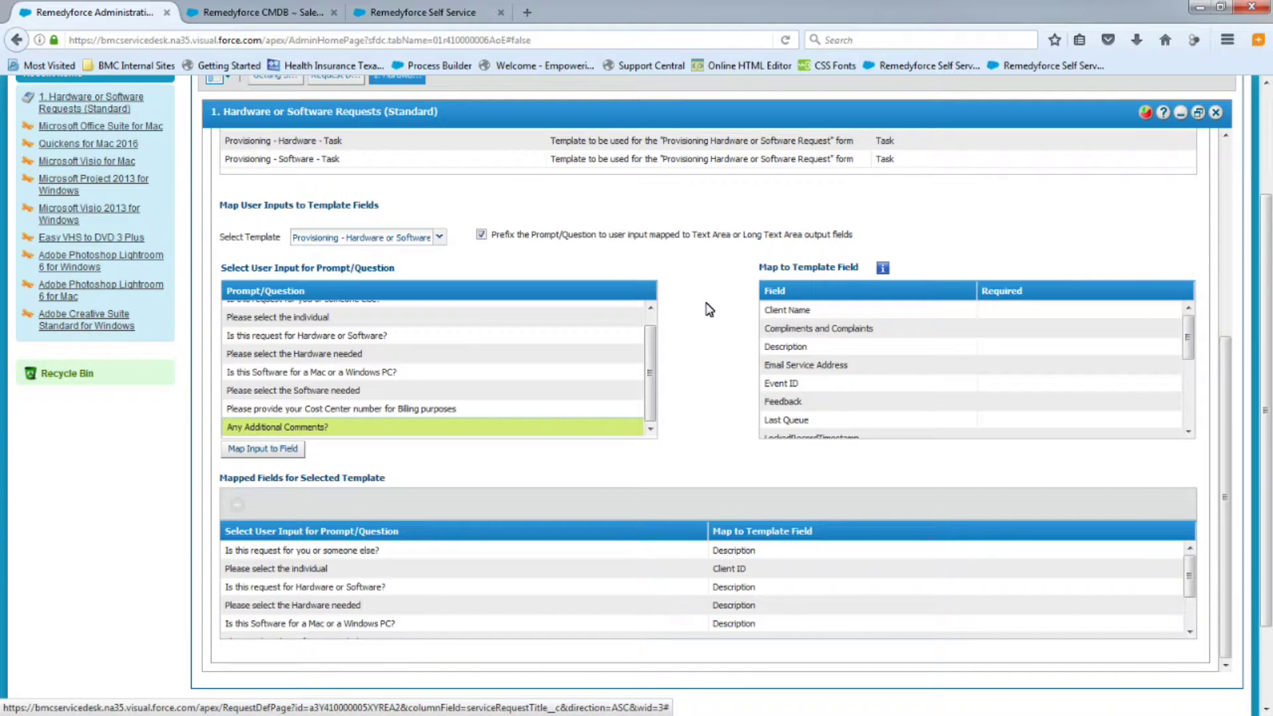
Save the request definition with its field mappings and acknowledge the save message
scroll(398, 232, "up", 3)
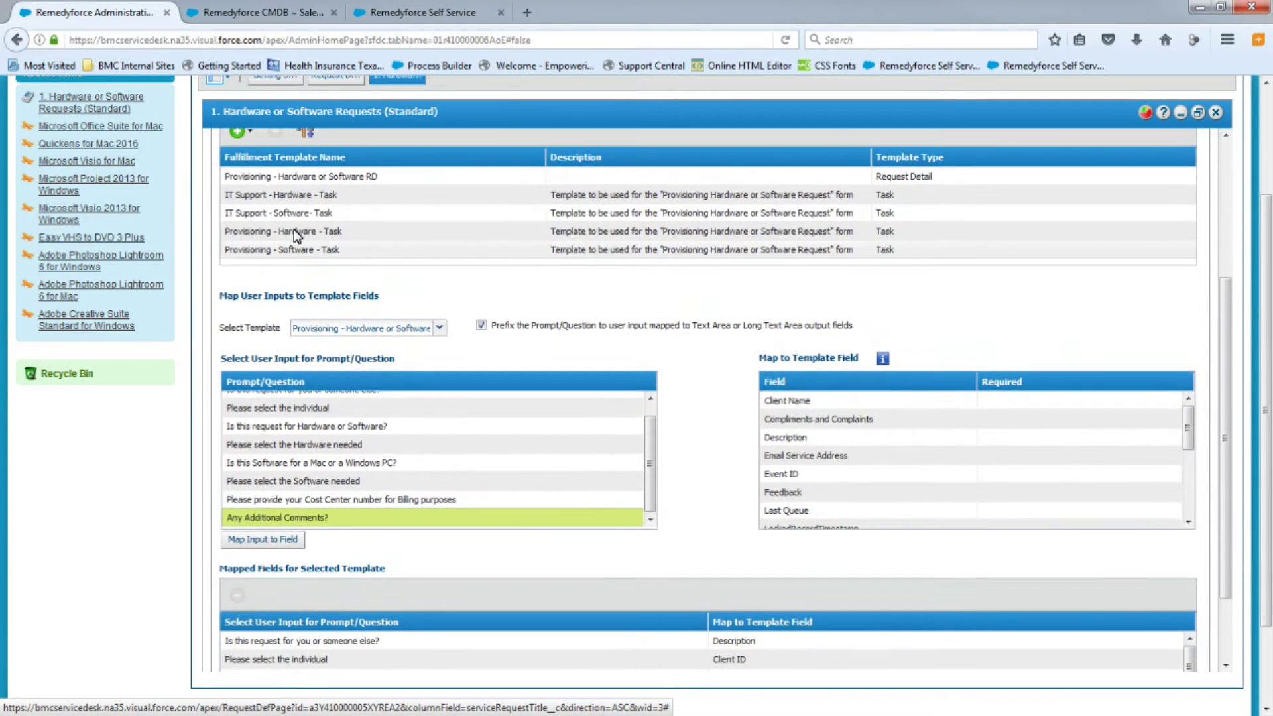
scroll(241, 148, "up", 5)
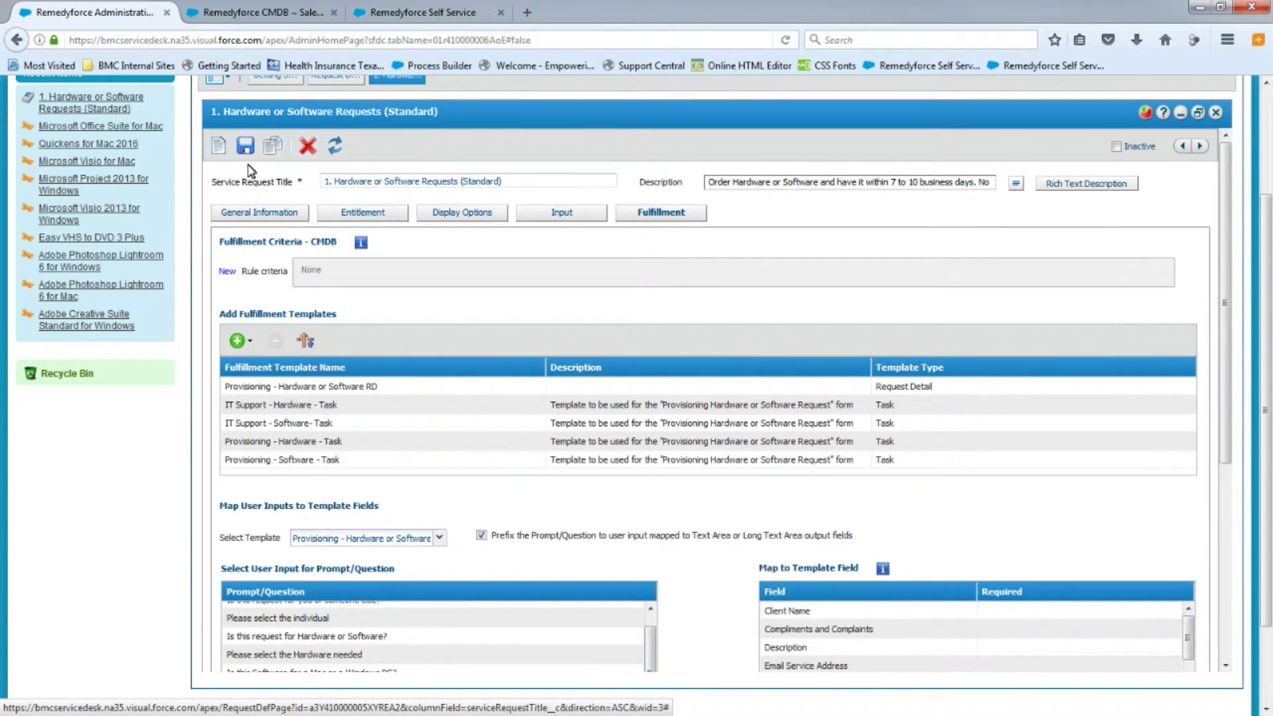
left_click(245, 146)
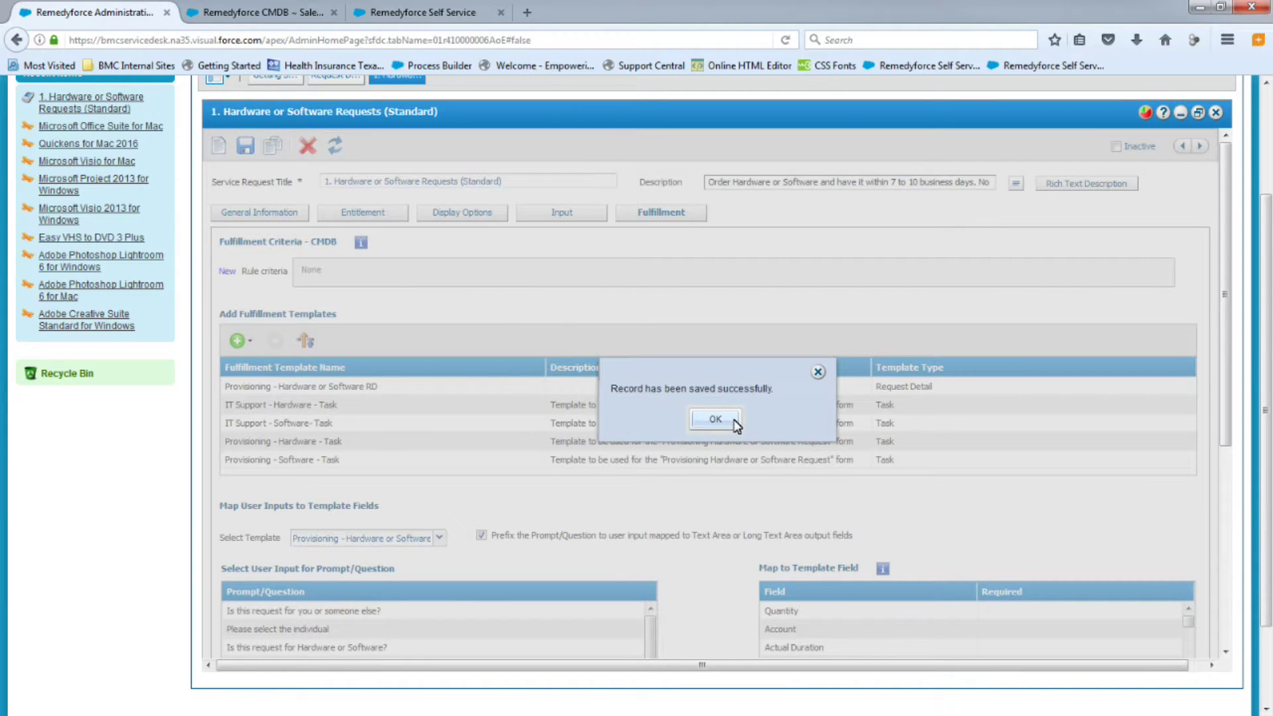
left_click(716, 418)
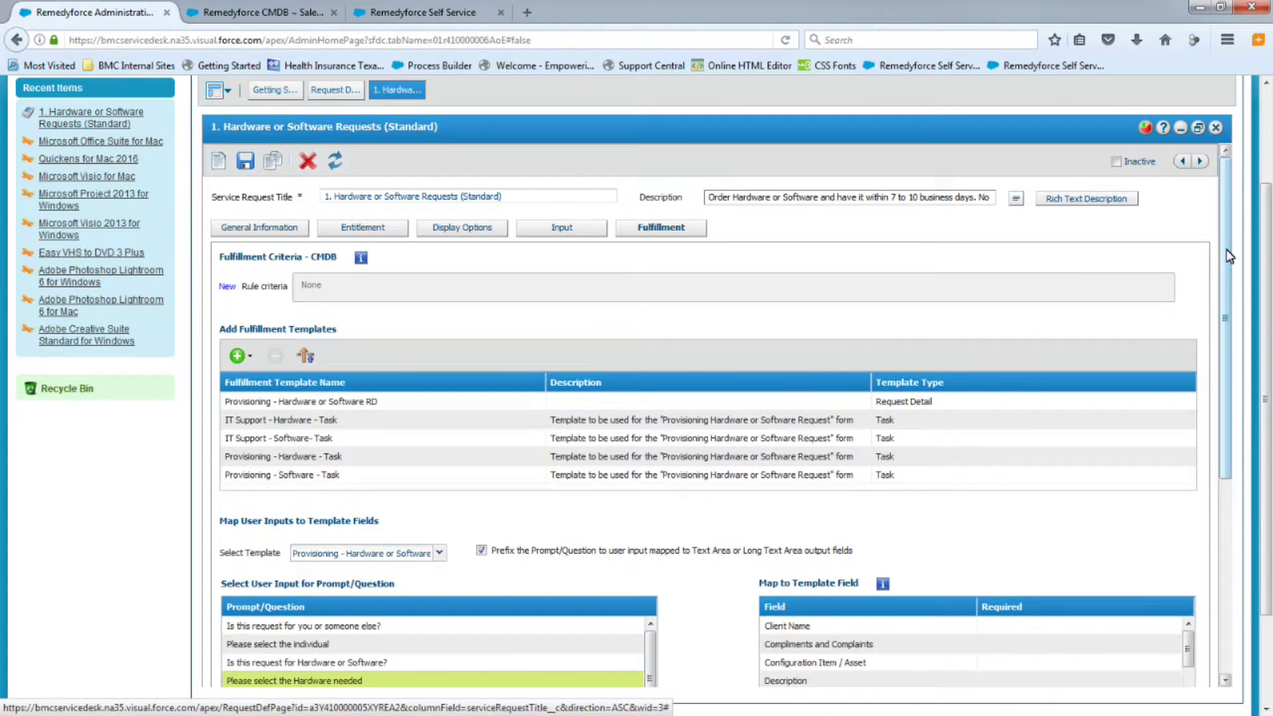
For the Provisioning - Hardware - Task template, map "Please select the individual" to the Client ID field
left_click_drag(1228, 256, 1242, 369)
scroll(723, 403, "down", 3)
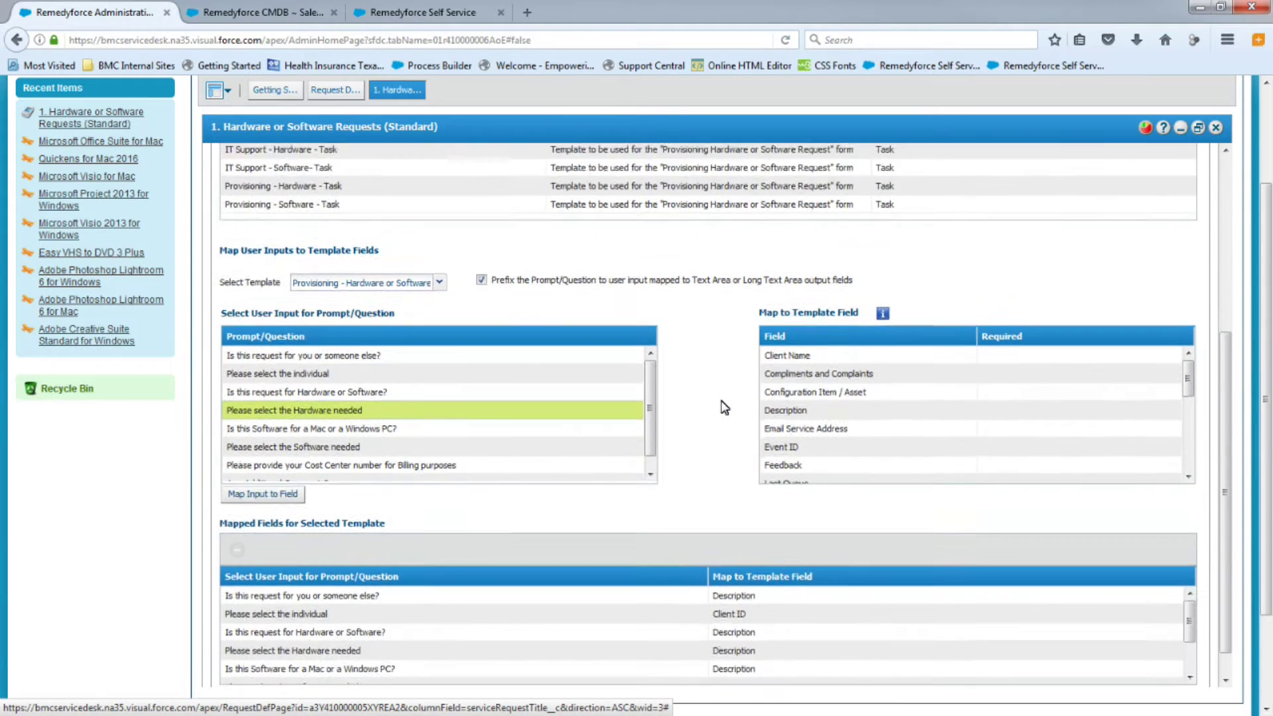
left_click(439, 252)
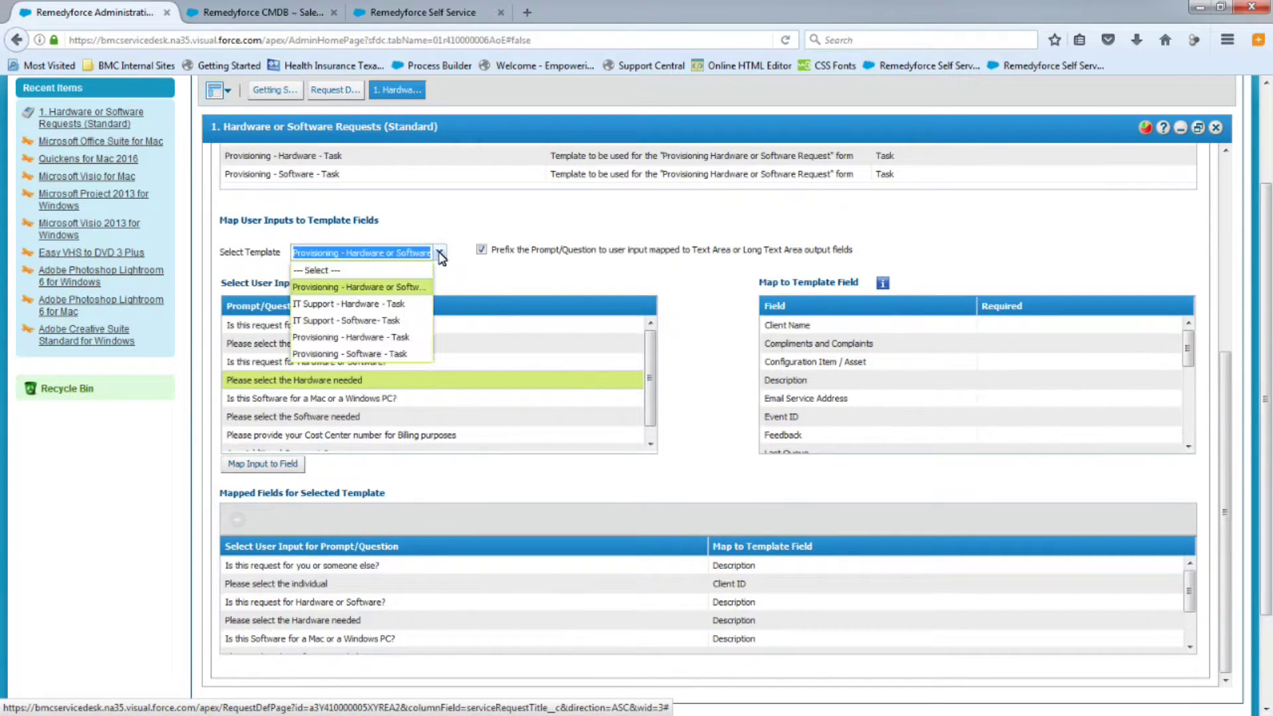
left_click(366, 336)
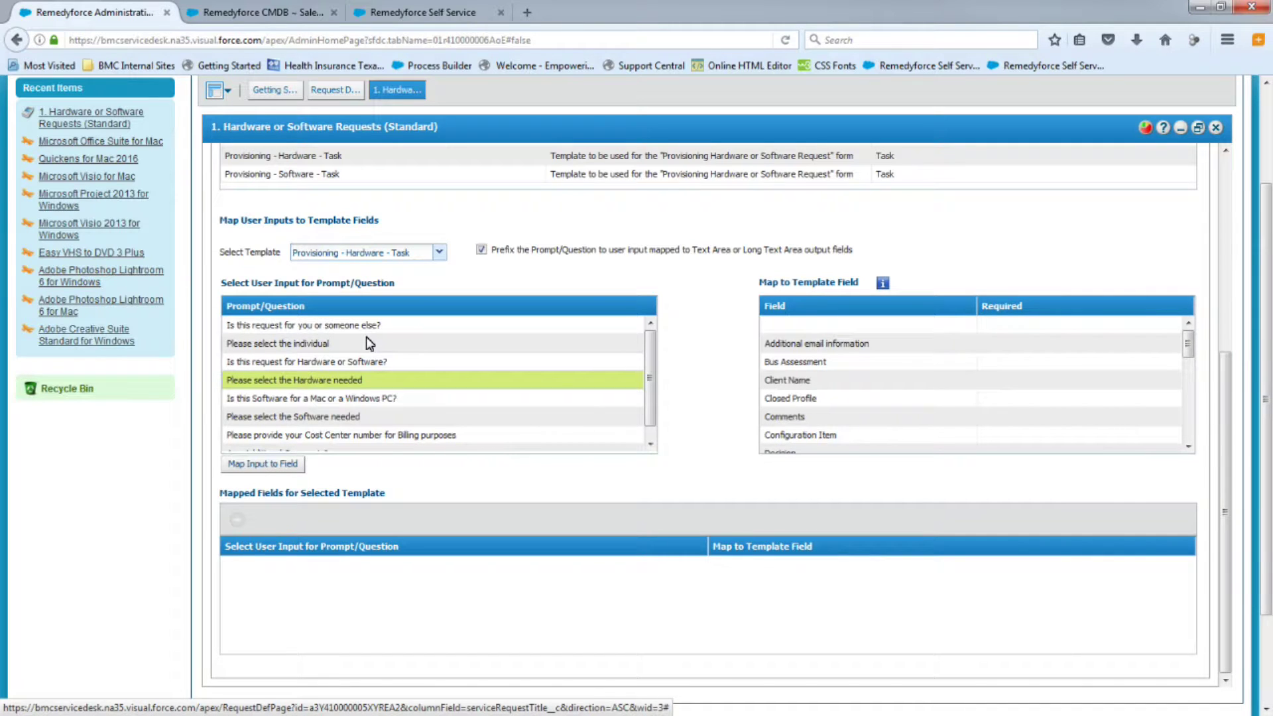
left_click(254, 346)
left_click(782, 381)
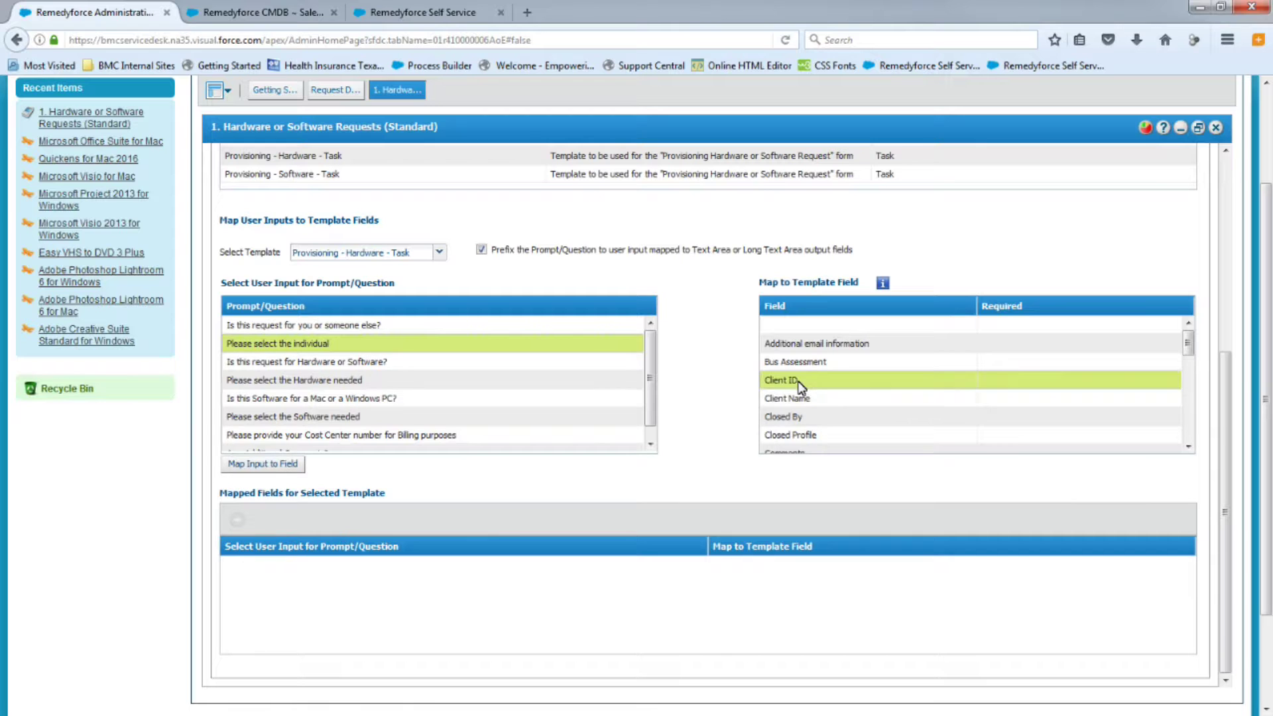
left_click(276, 466)
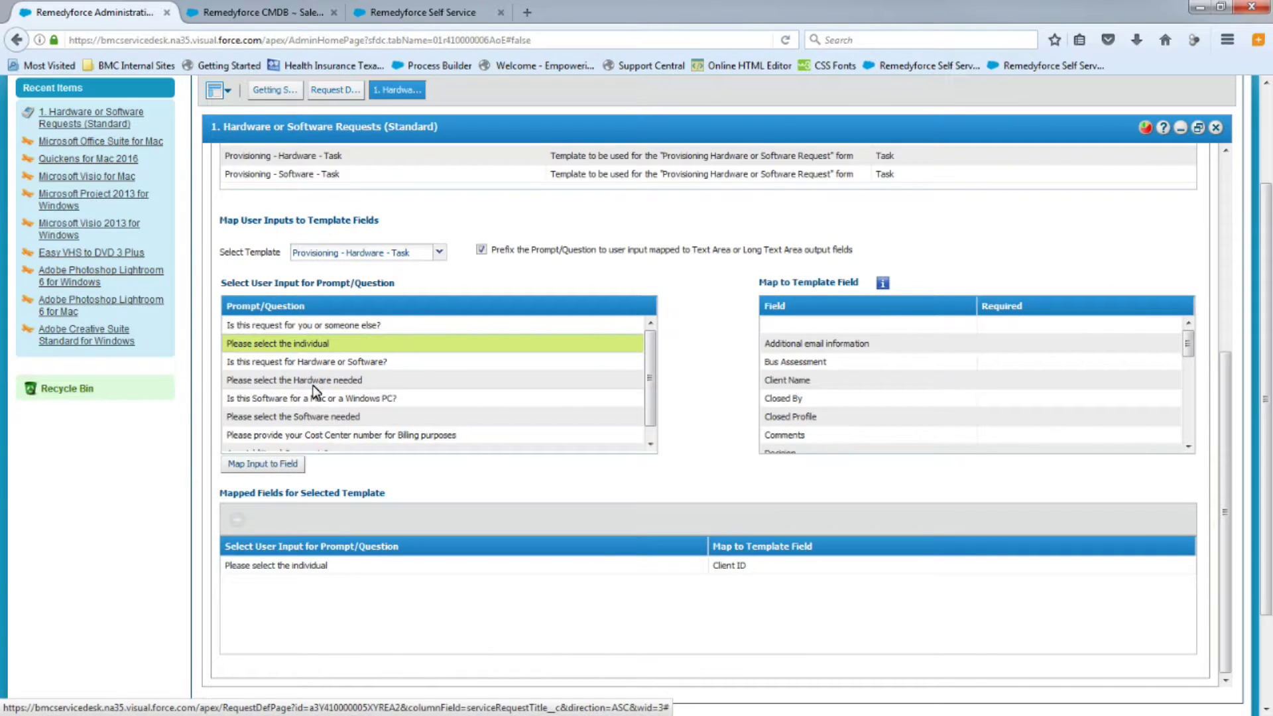
Map "Please select the Hardware needed" to Configuration Item for the Provisioning - Hardware - Task template and save the request definition
left_click(313, 382)
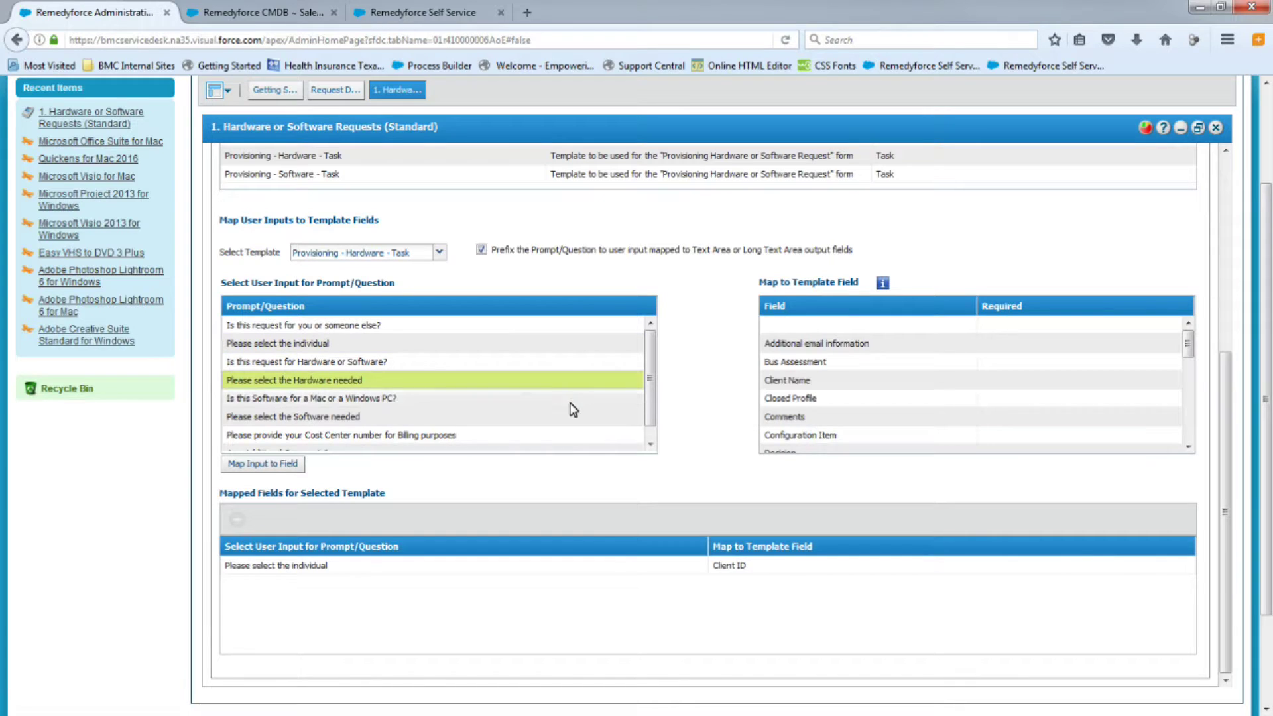
left_click(796, 436)
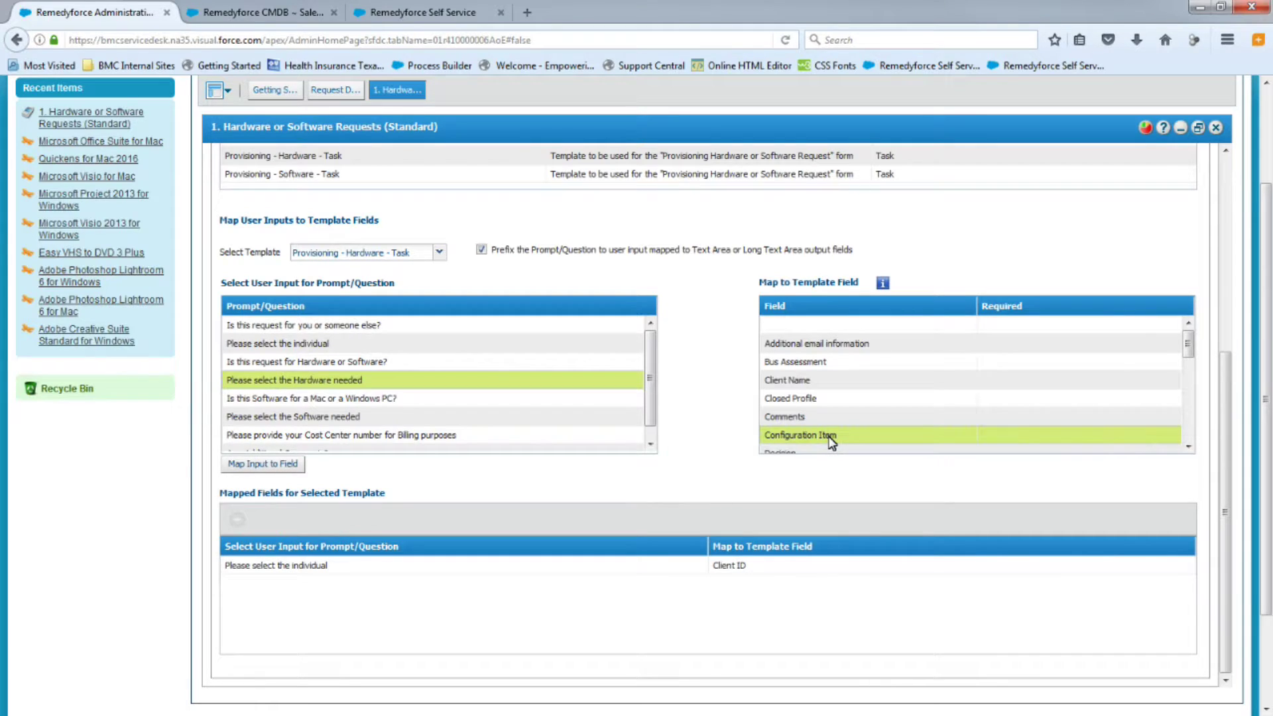
left_click(275, 466)
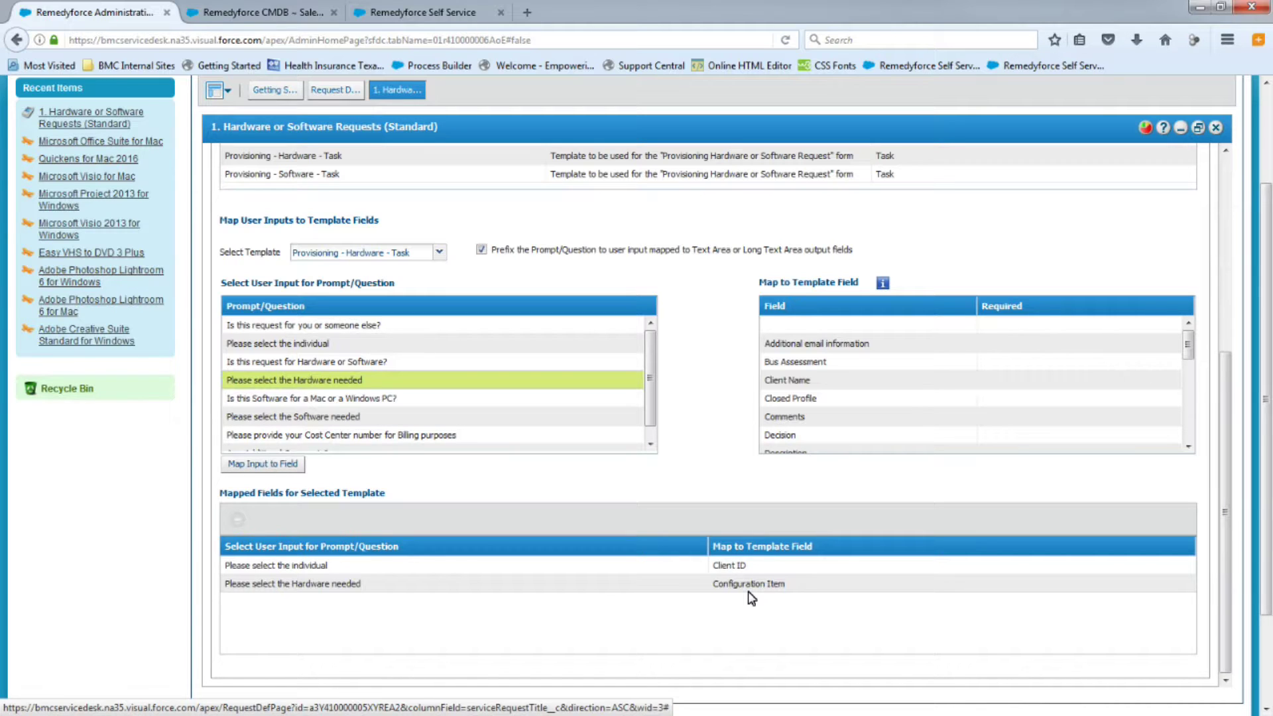
scroll(702, 452, "up", 5)
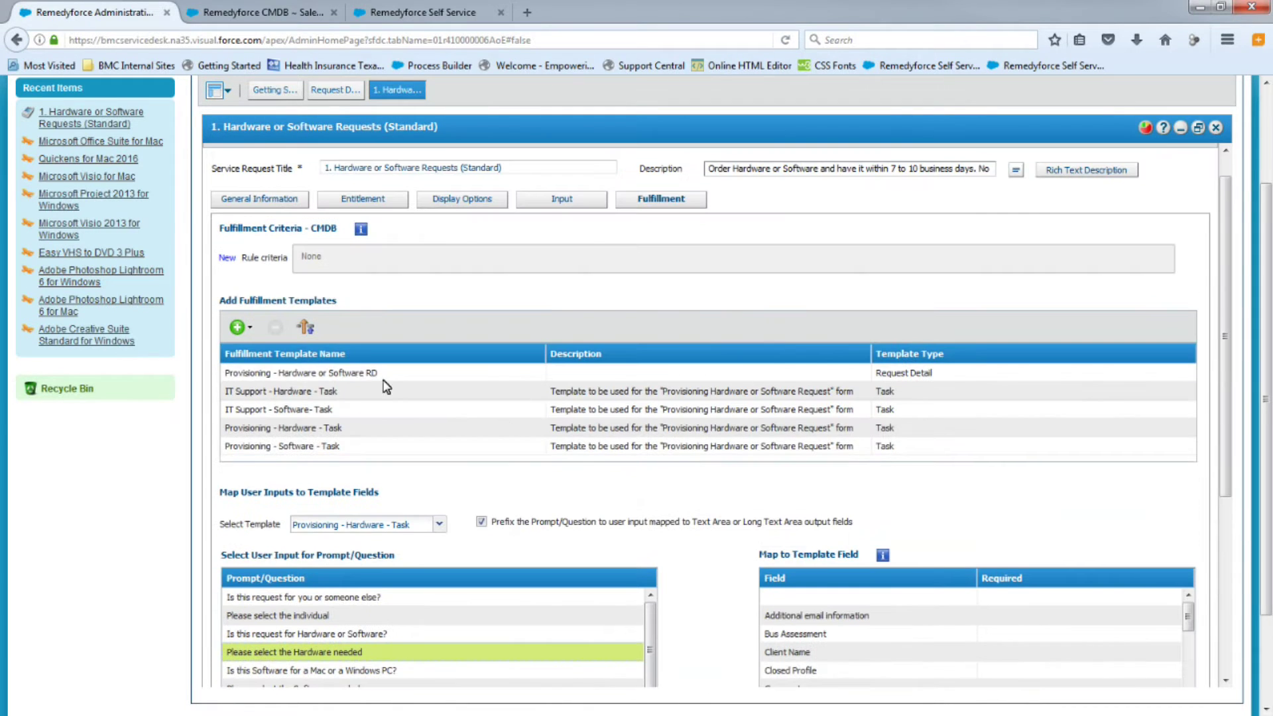
scroll(259, 238, "up", 1)
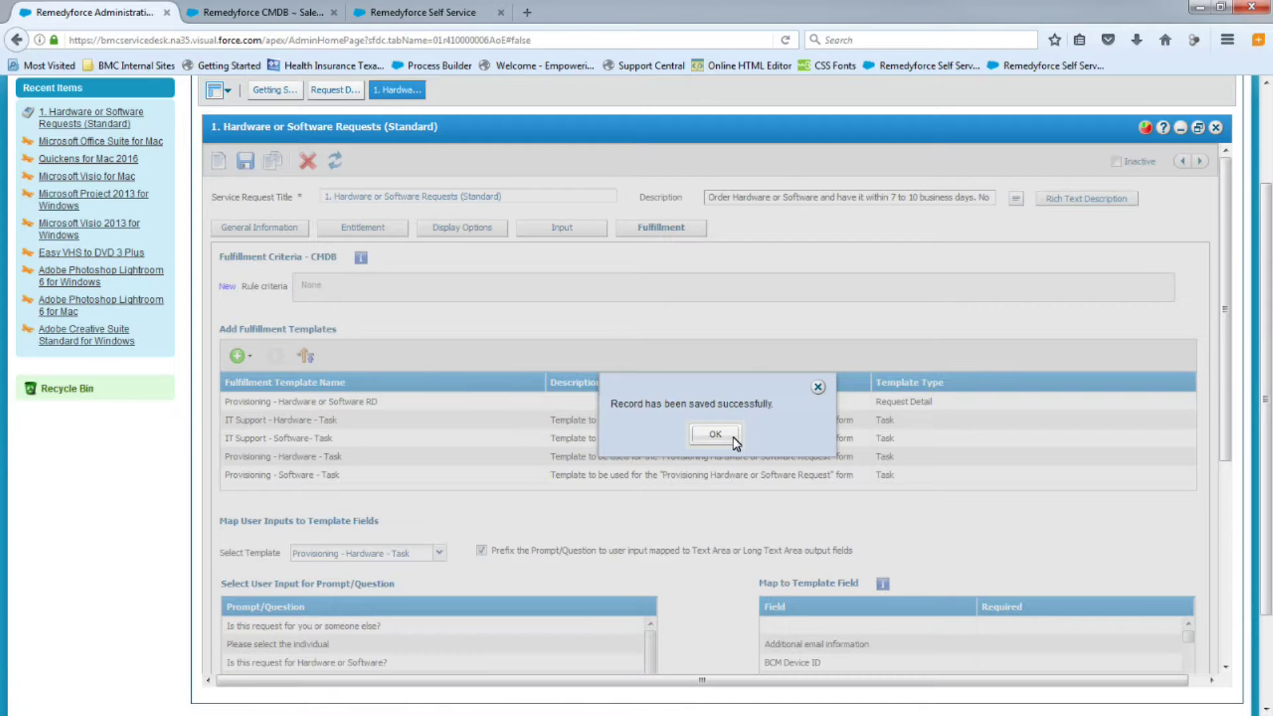
left_click(733, 437)
For the Provisioning - Software - Task template, map "Please select the individual" to the Client ID field
left_click(439, 553)
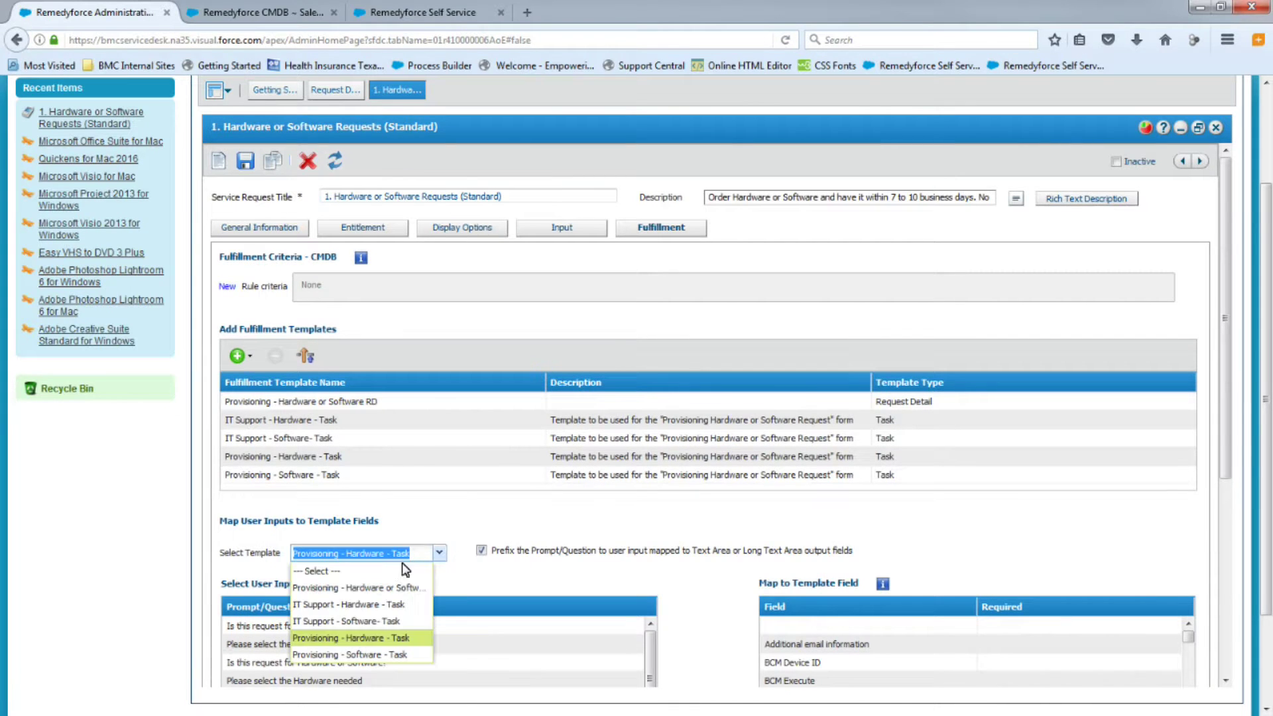
left_click(343, 655)
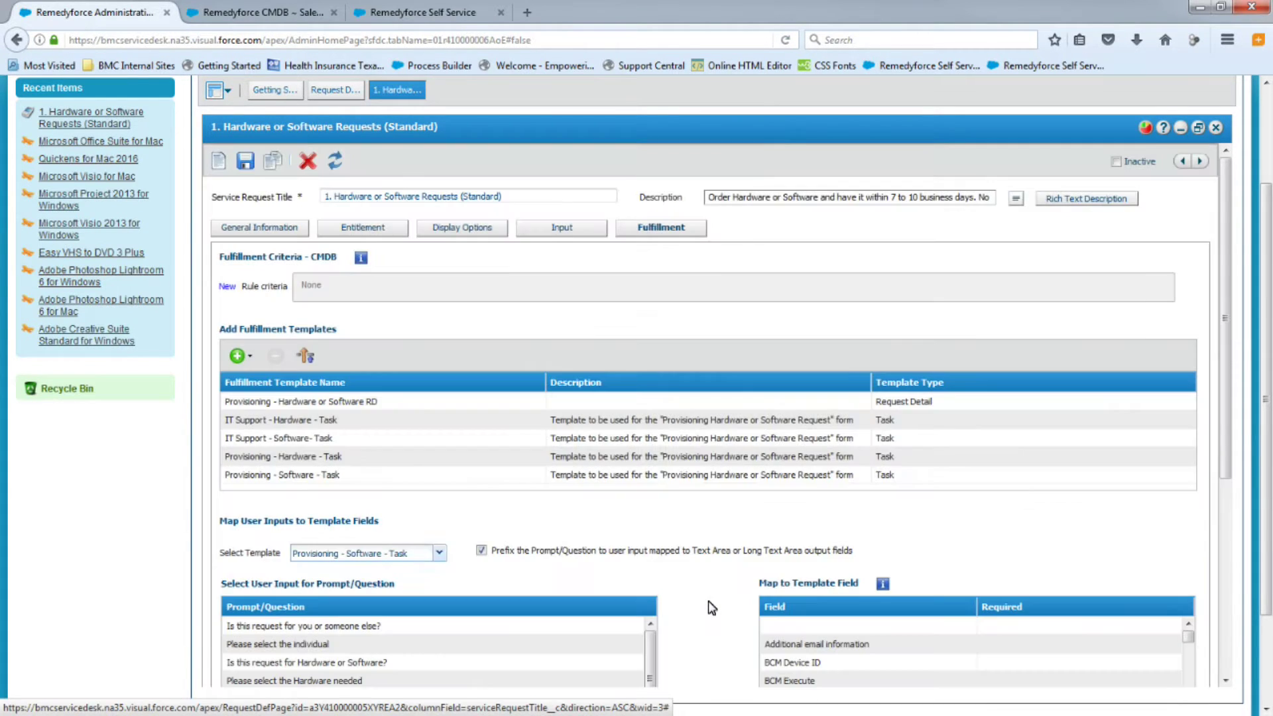
scroll(711, 608, "down", 4)
scroll(711, 607, "down", 1)
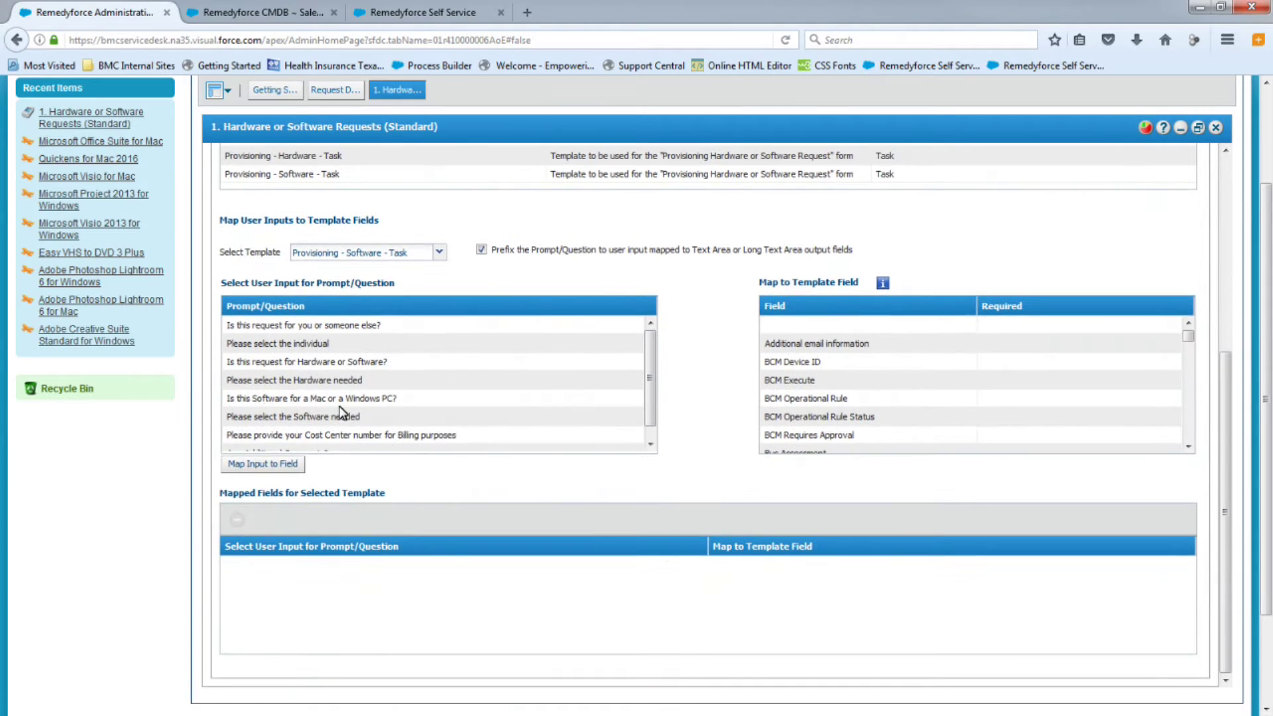
left_click(309, 345)
left_click(781, 381)
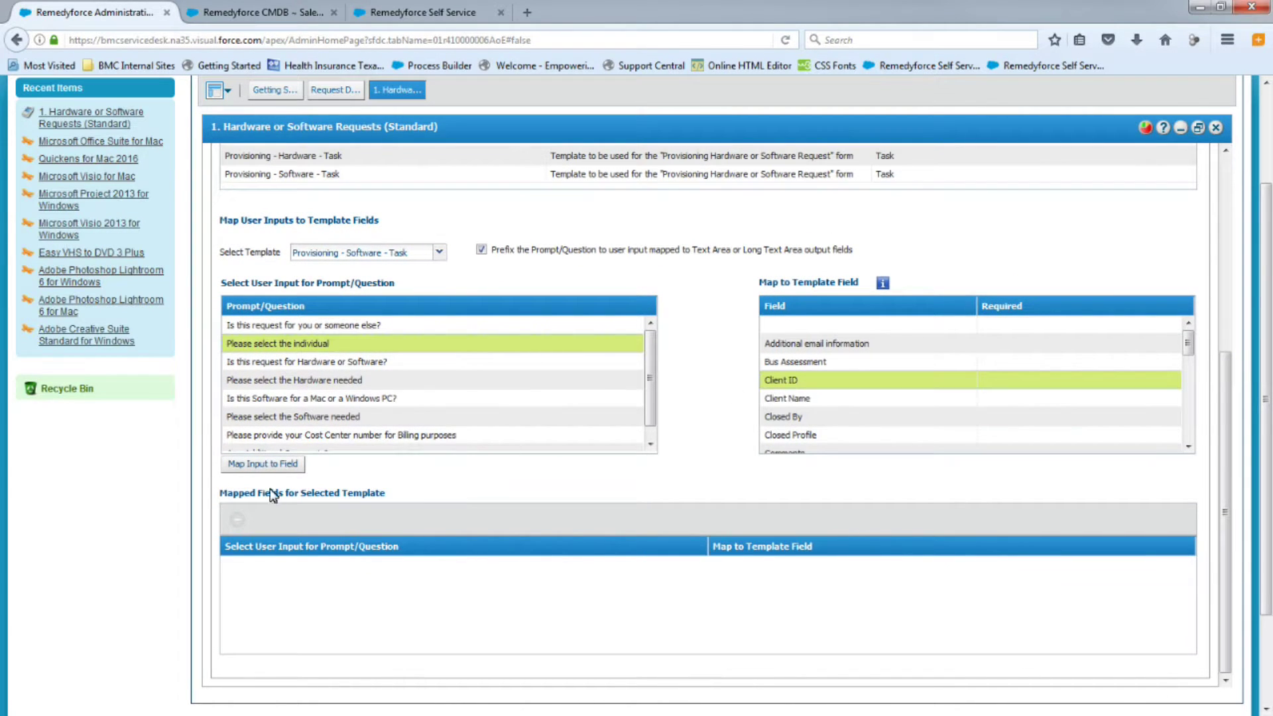
left_click(255, 465)
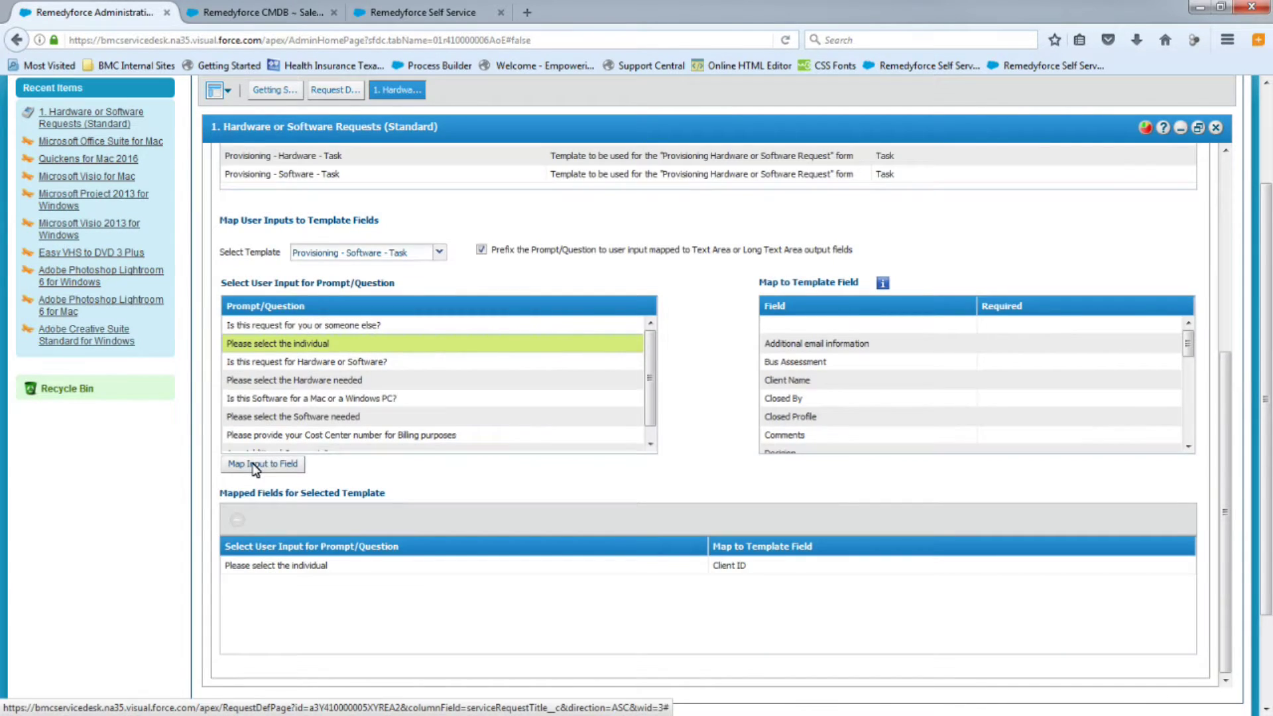
Map "Please select the Software needed" to Configuration Item for the Provisioning - Software - Task template and save the request definition
left_click(297, 417)
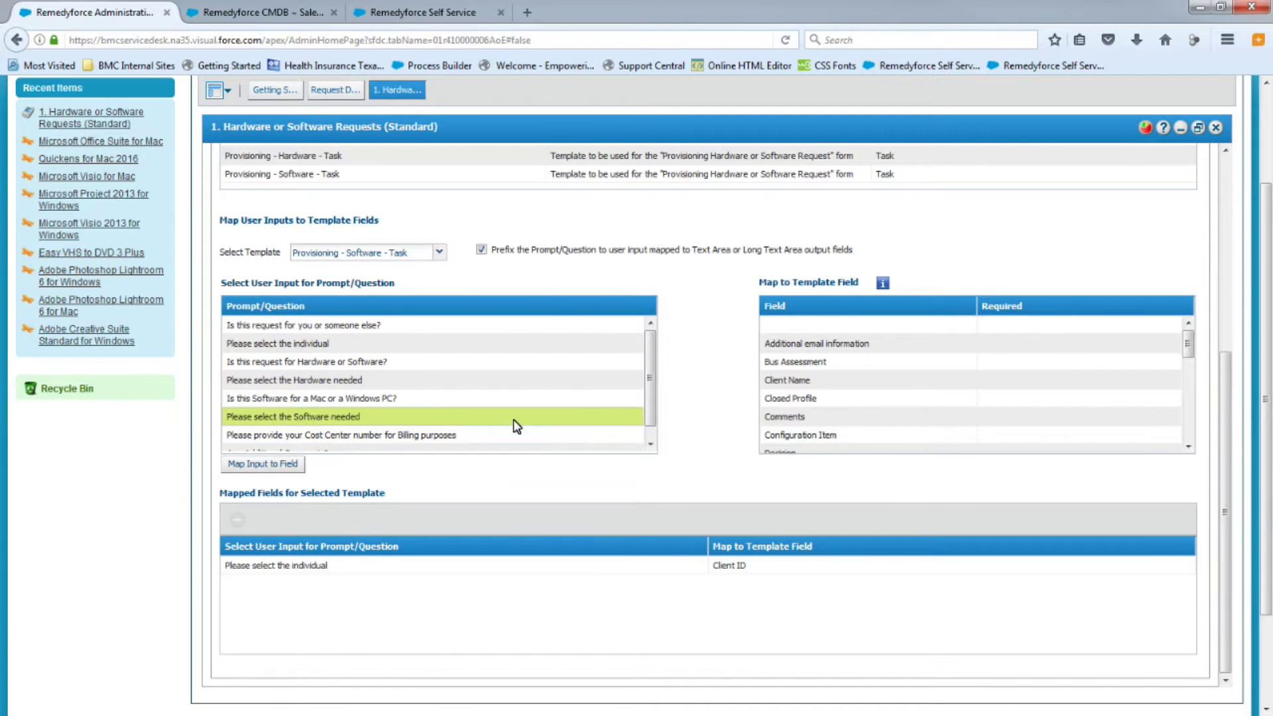
left_click(786, 436)
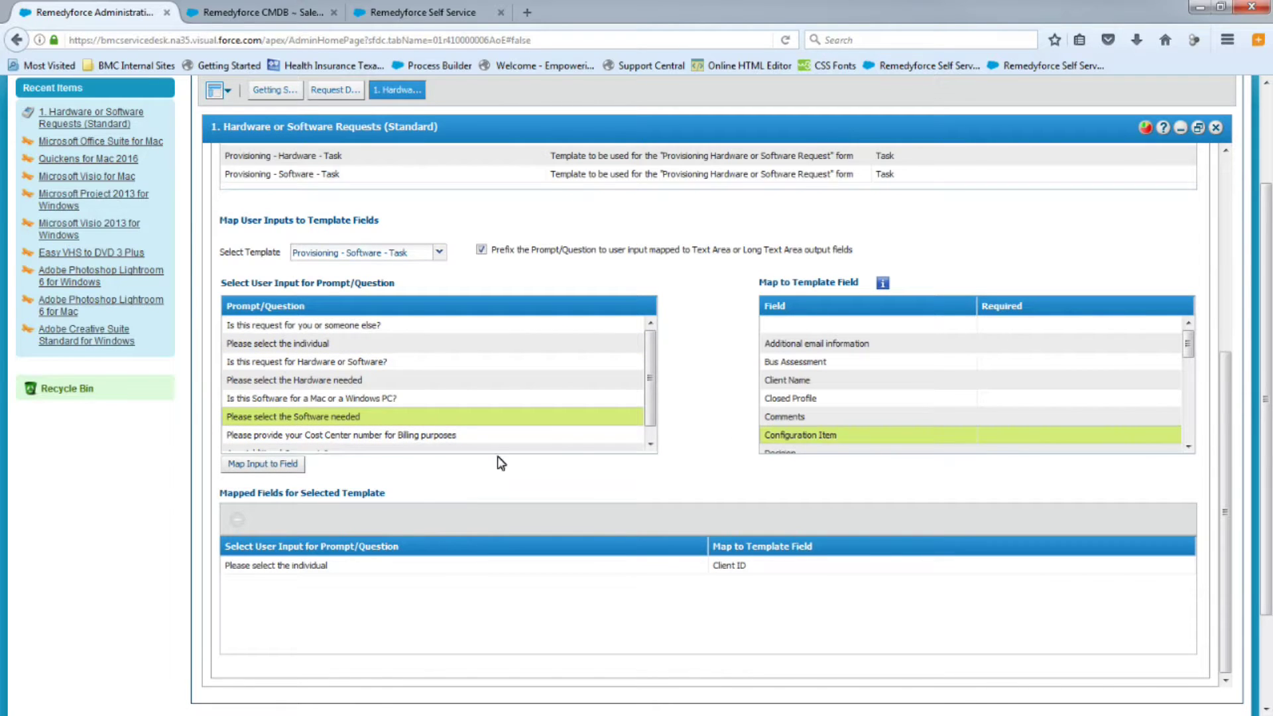
left_click(279, 464)
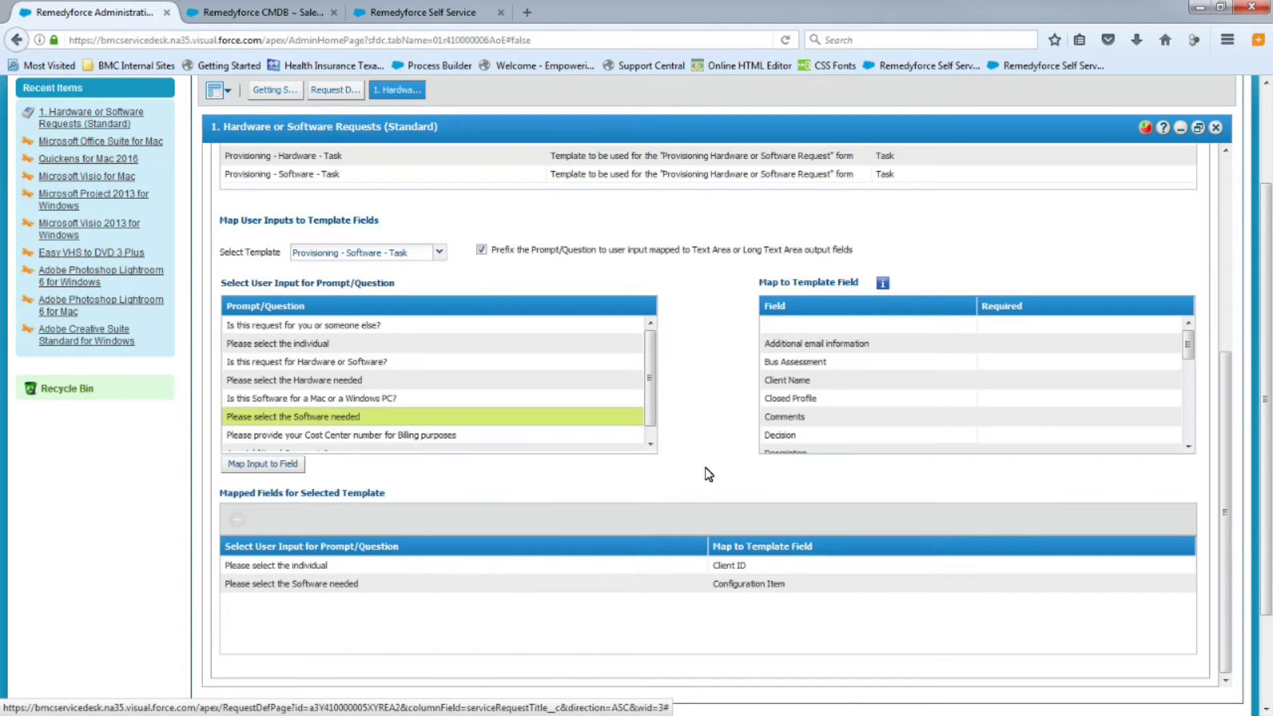
scroll(708, 472, "up", 3)
scroll(708, 471, "up", 2)
left_click(245, 160)
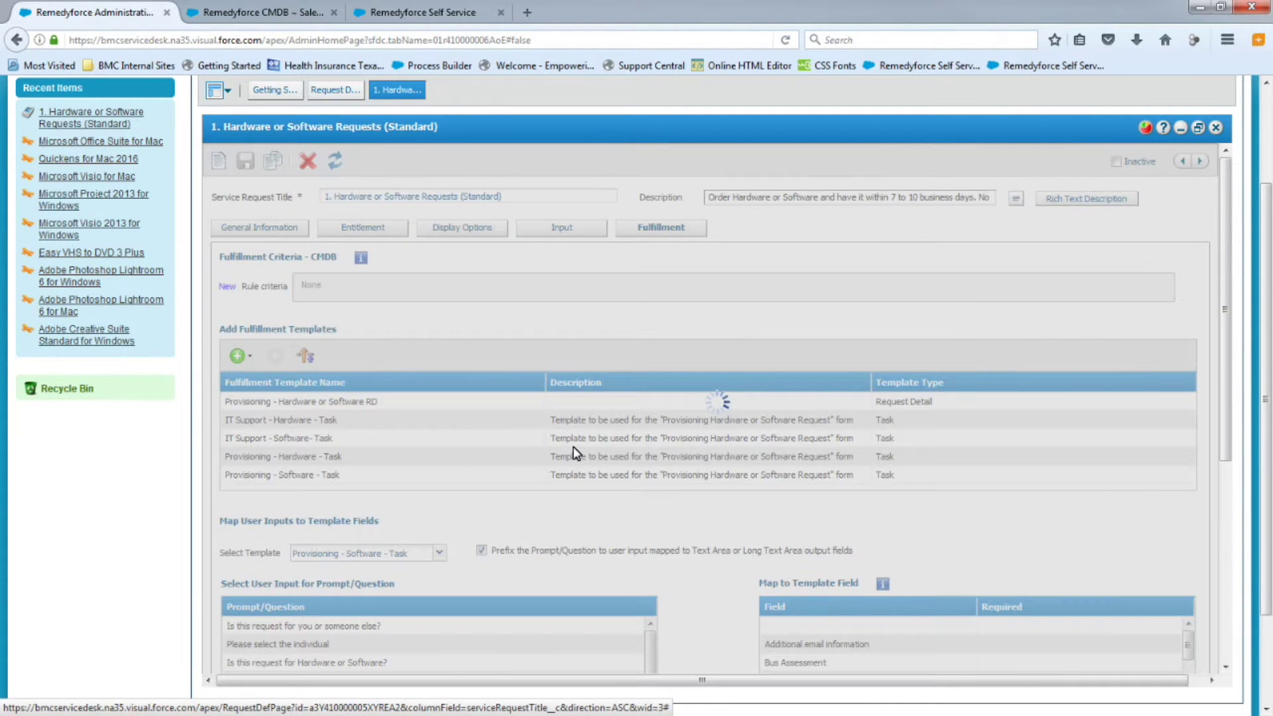
left_click(716, 428)
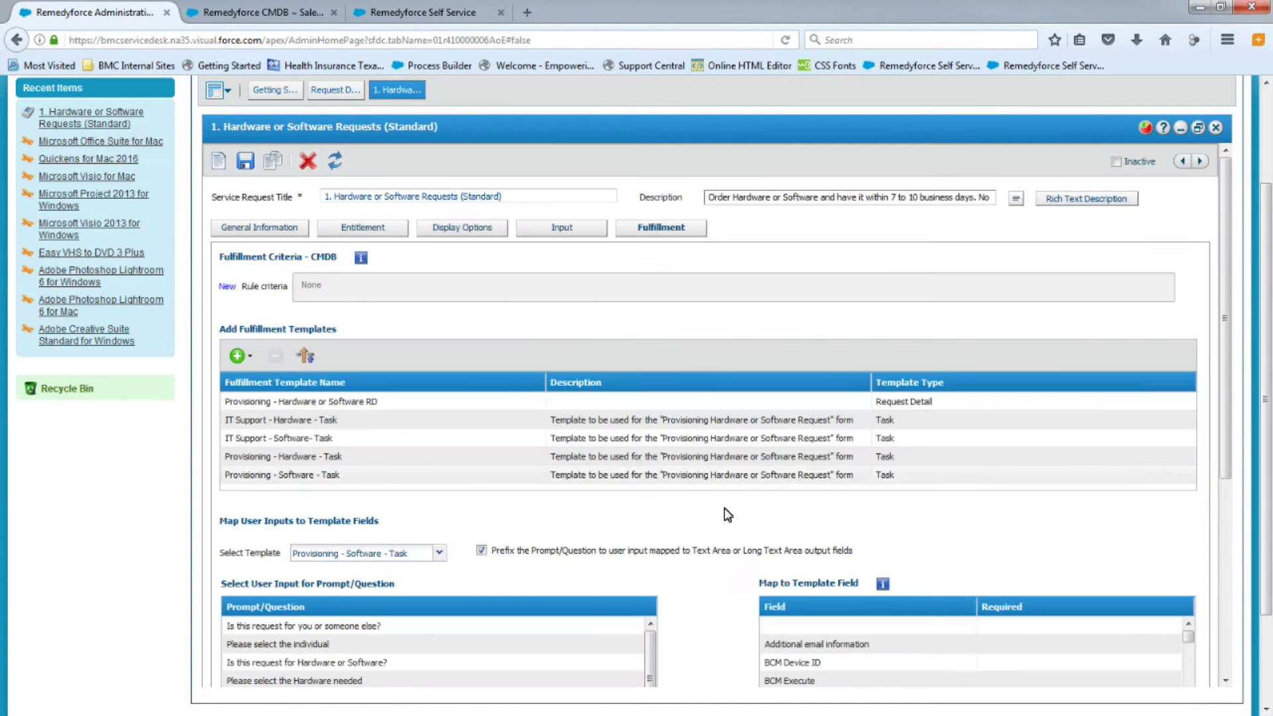
For the IT Support - Hardware - Task template, map "Please select the individual" to the Client ID field
scroll(728, 511, "down", 5)
left_click(440, 373)
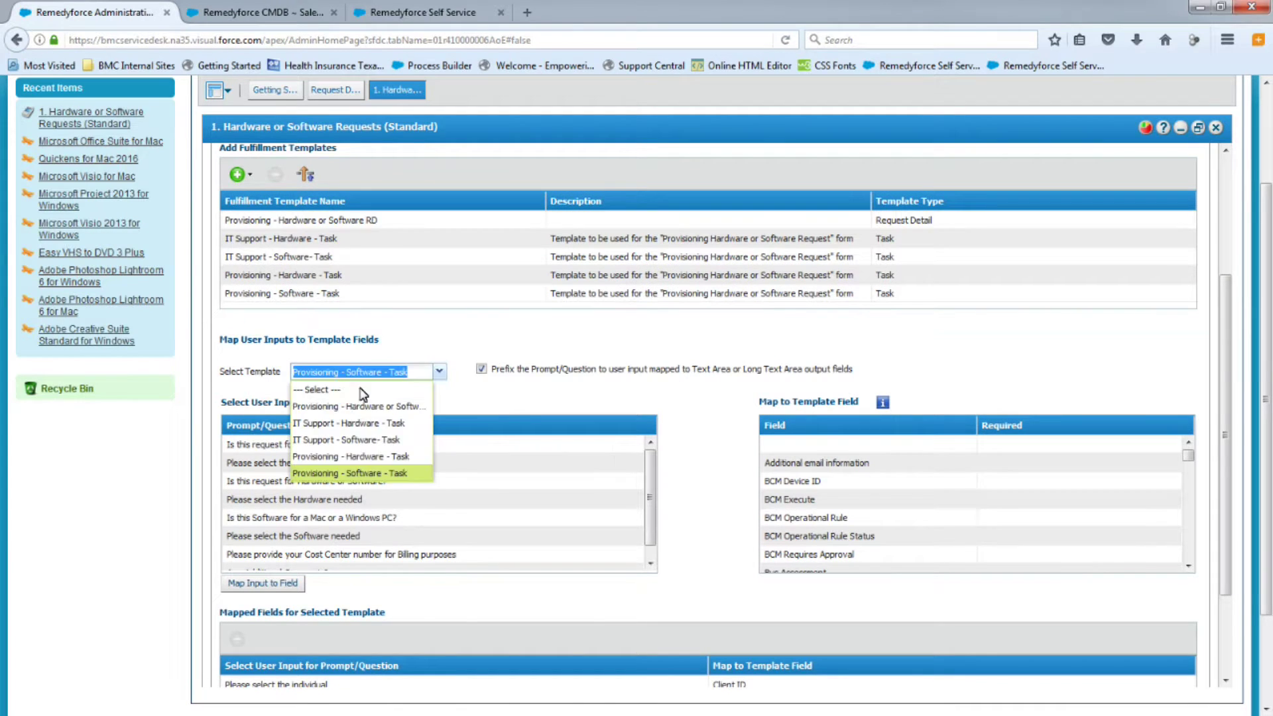
left_click(351, 425)
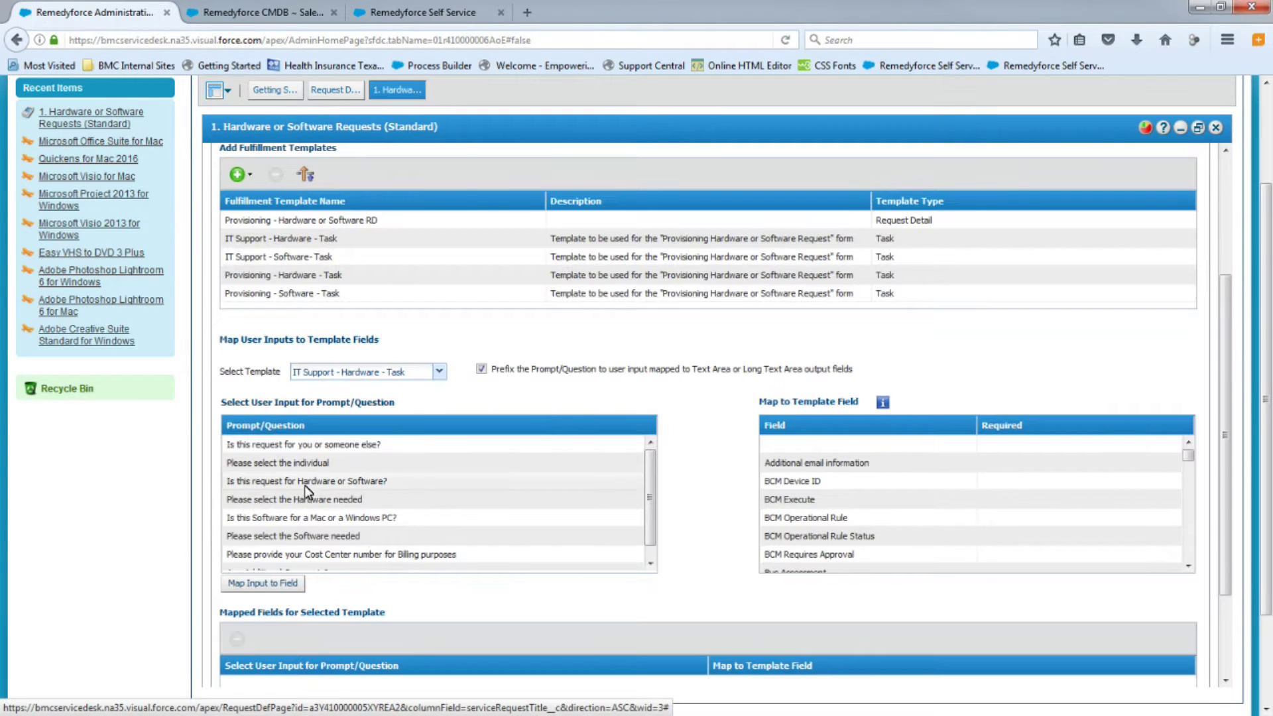
left_click(305, 463)
left_click(782, 499)
left_click(285, 583)
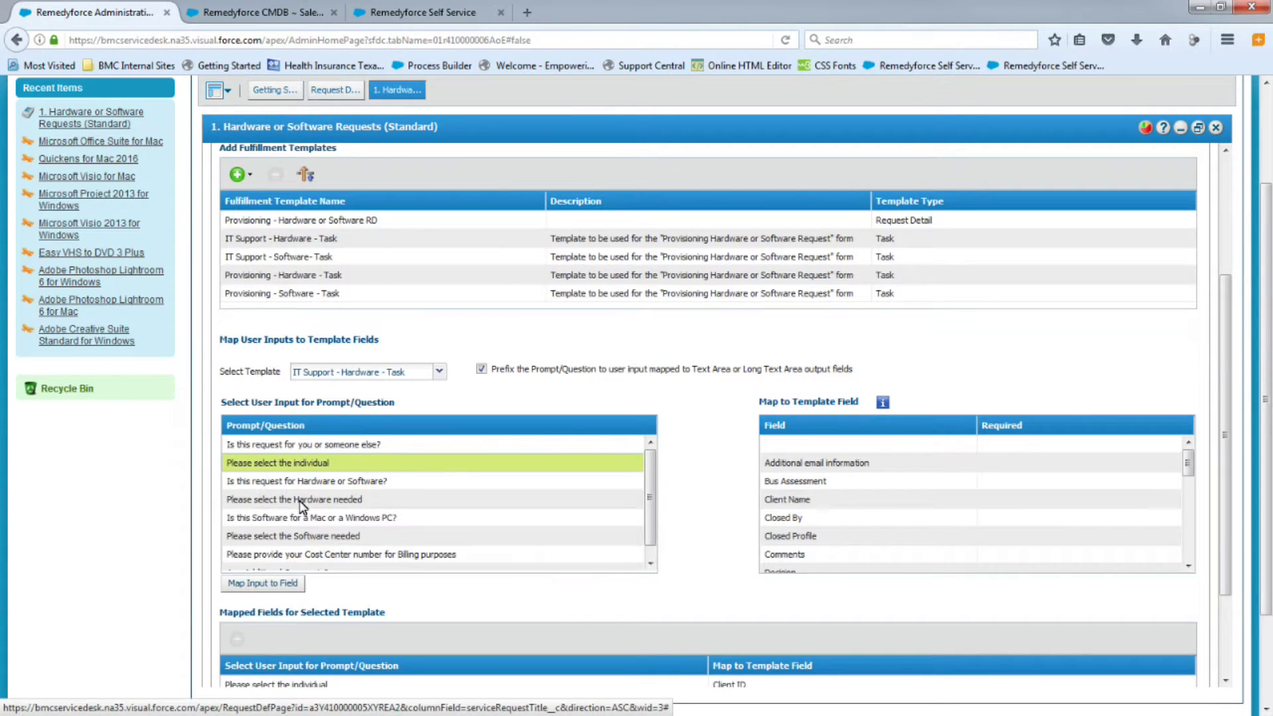
Map "Please select the Hardware needed" to Configuration Item for the IT Support - Hardware - Task template and save the request definition
left_click(302, 499)
left_click(789, 554)
left_click(262, 582)
scroll(285, 325, "up", 5)
left_click(245, 162)
left_click(713, 432)
For the IT Support - Software- Task template, map "Please select the individual" to the Client ID field
scroll(431, 398, "down", 3)
left_click(425, 371)
left_click(349, 439)
left_click(454, 462)
left_click(783, 499)
left_click(285, 583)
Map "Please select the Software needed" to Configuration Item for the IT Support - Software- Task template and save the request definition
left_click(302, 536)
left_click(788, 554)
left_click(272, 585)
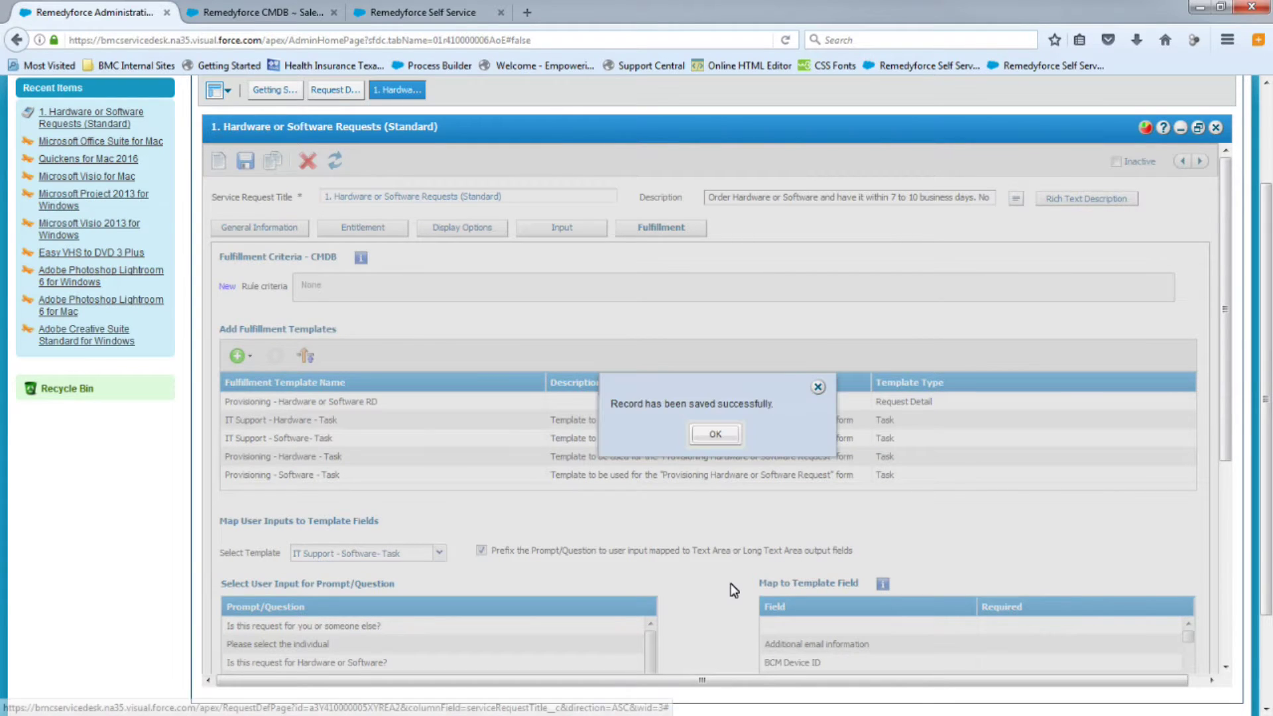
left_click(715, 433)
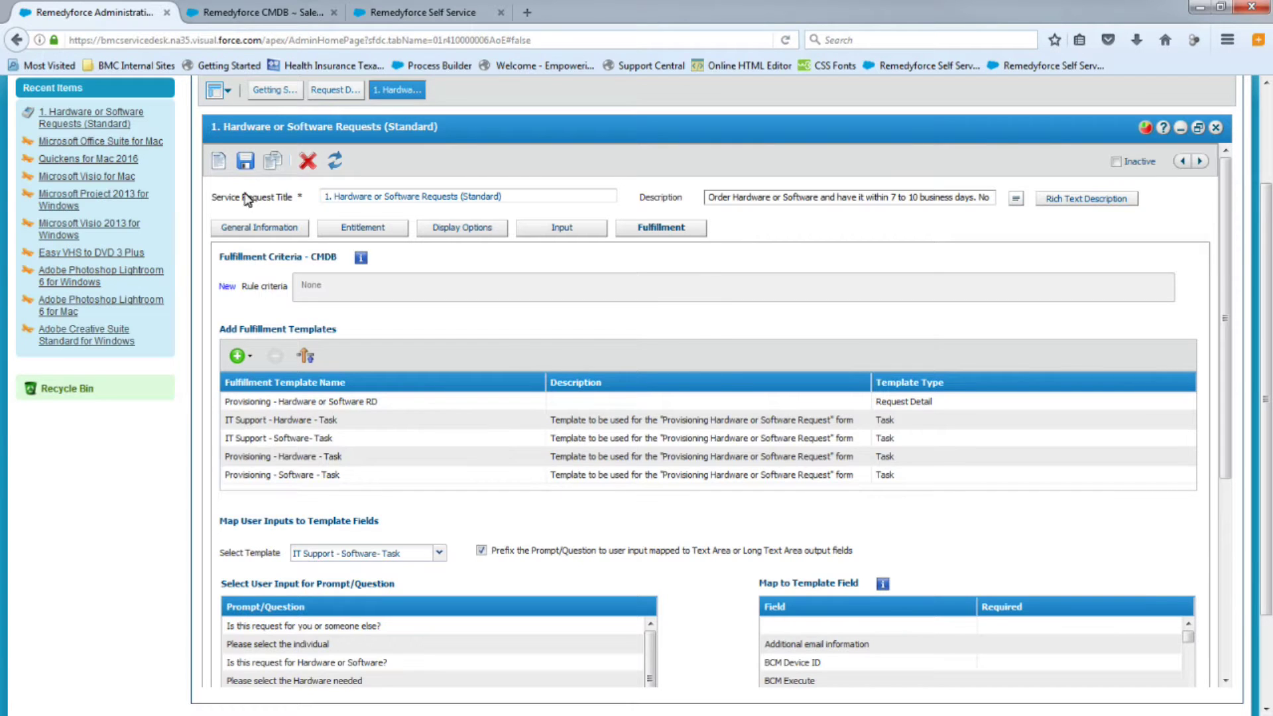
left_click(244, 162)
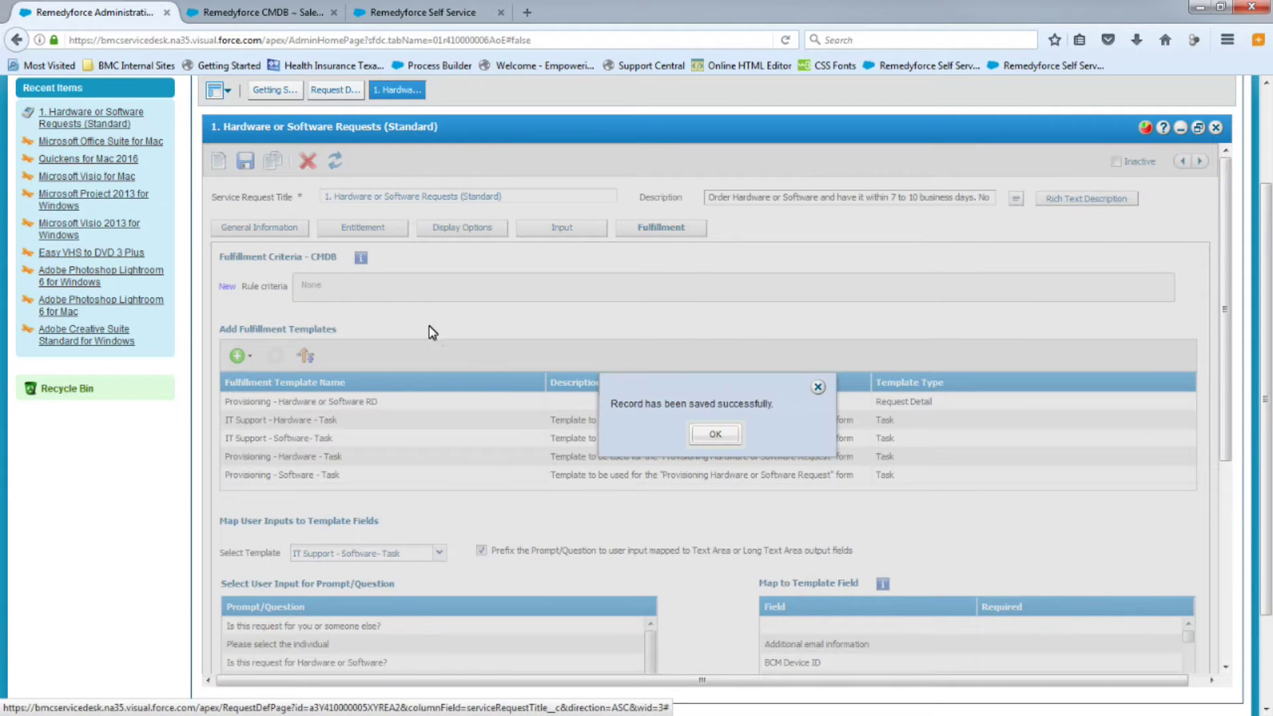
left_click(715, 436)
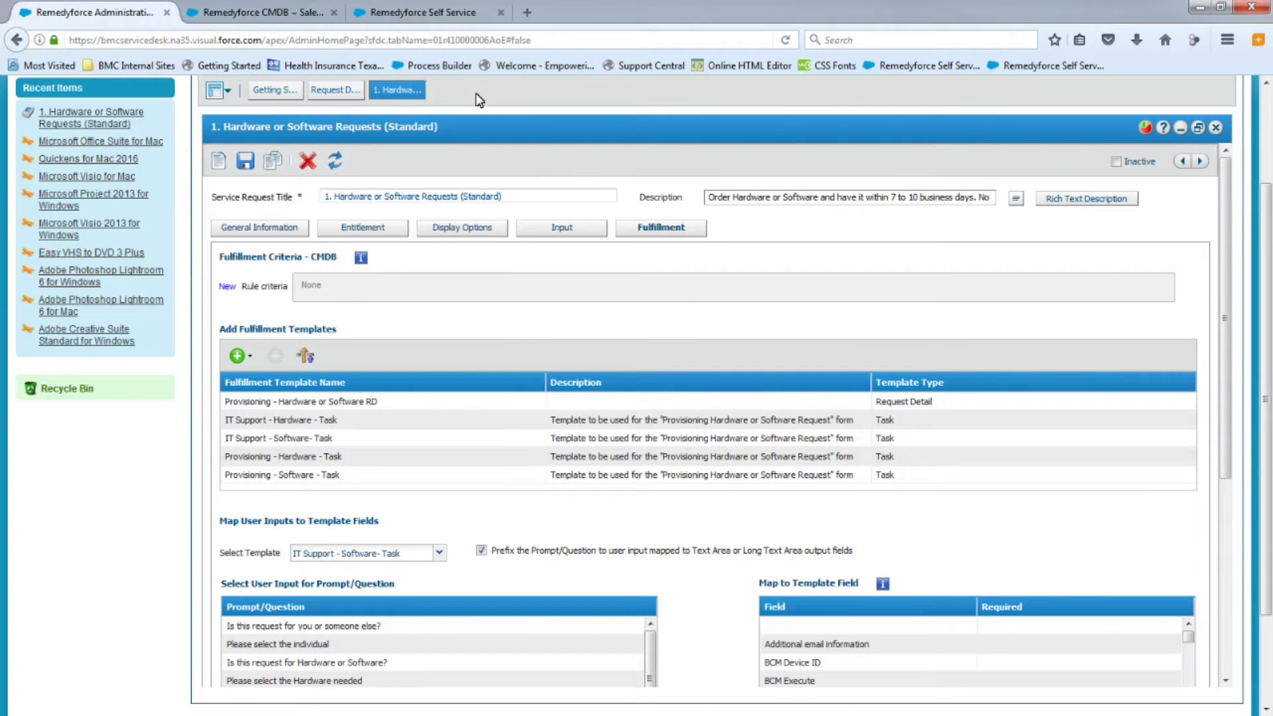
Switch to Remedyforce Self Service, reload it and open the "1. Hardware or Software Requests (Standard)" service request form
left_click(412, 13)
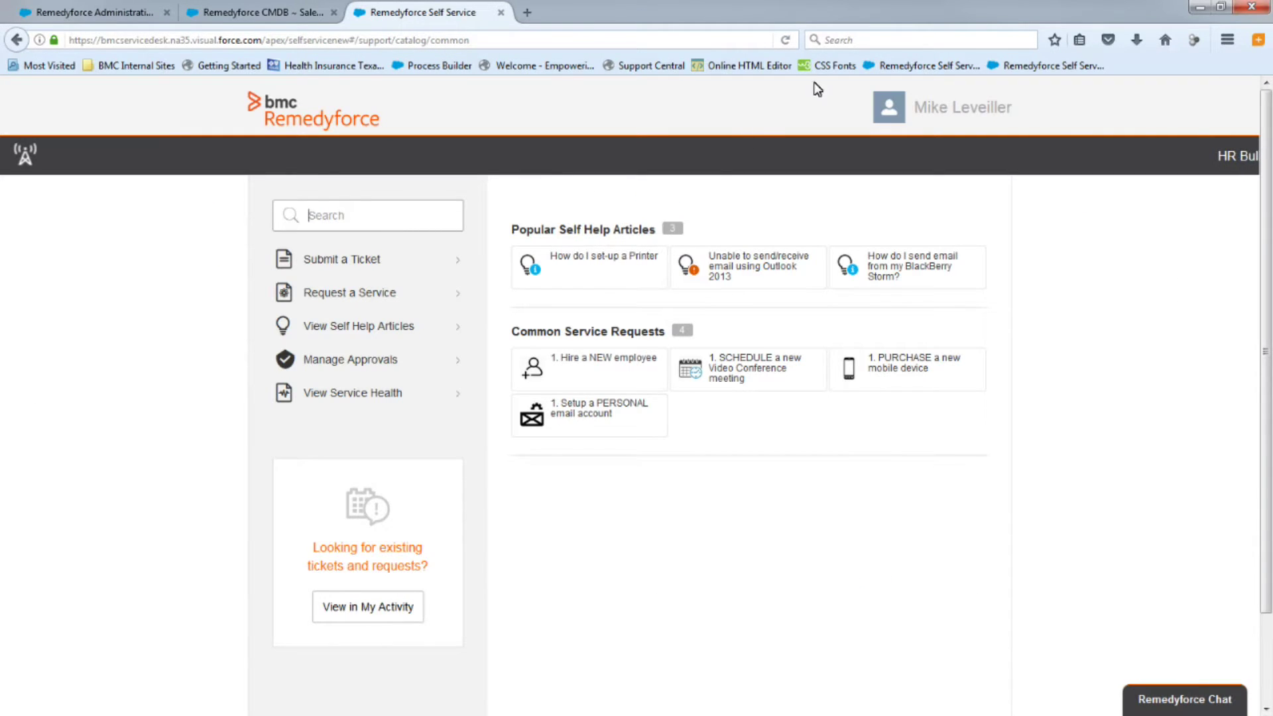
left_click(785, 40)
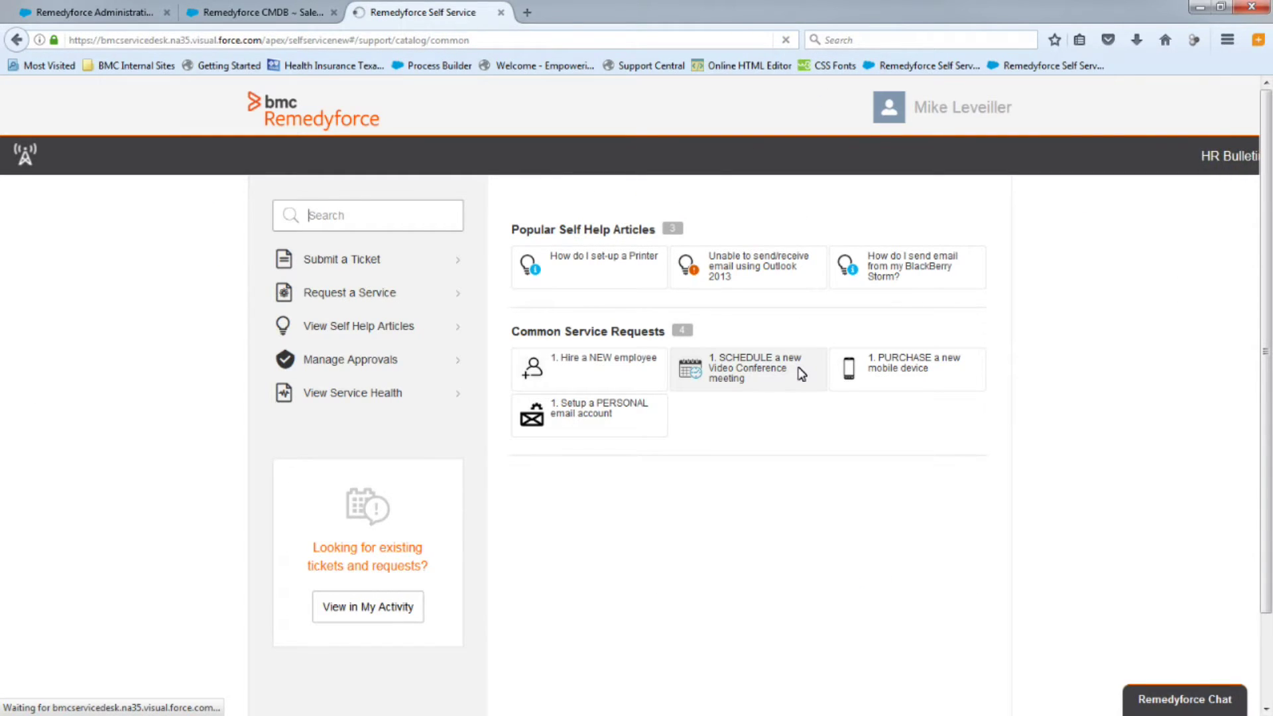
left_click(763, 364)
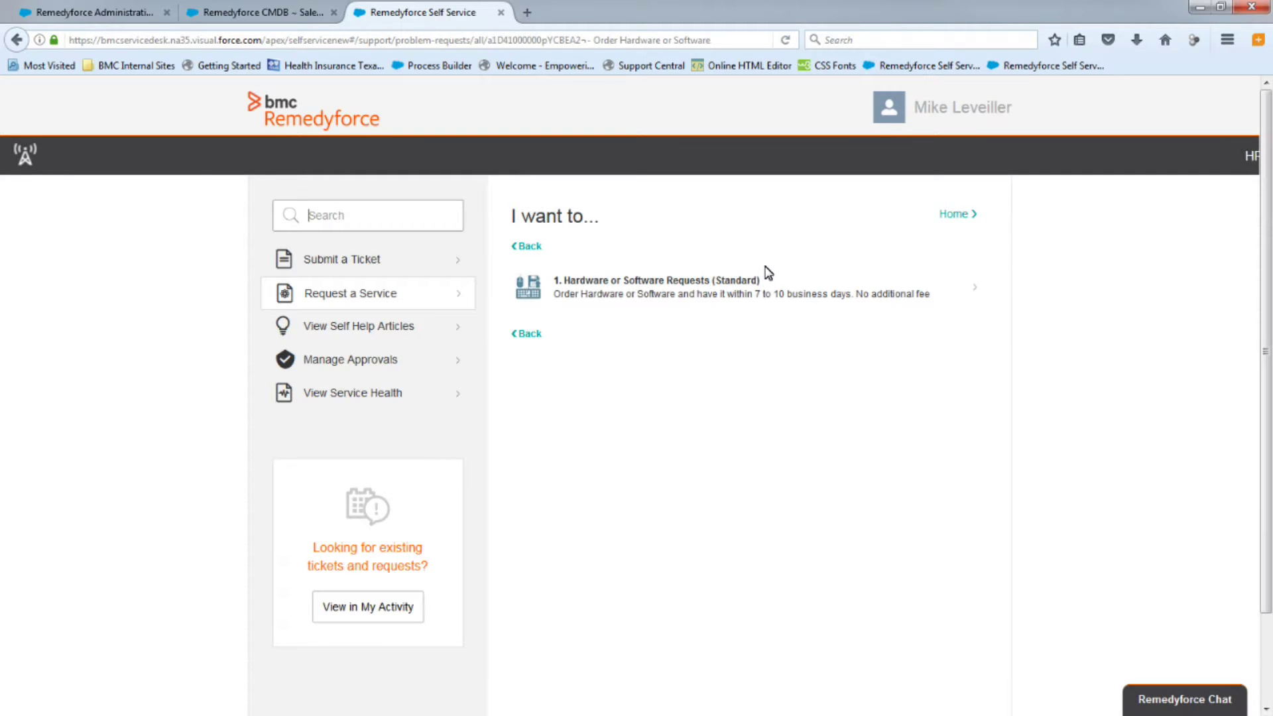
left_click(588, 295)
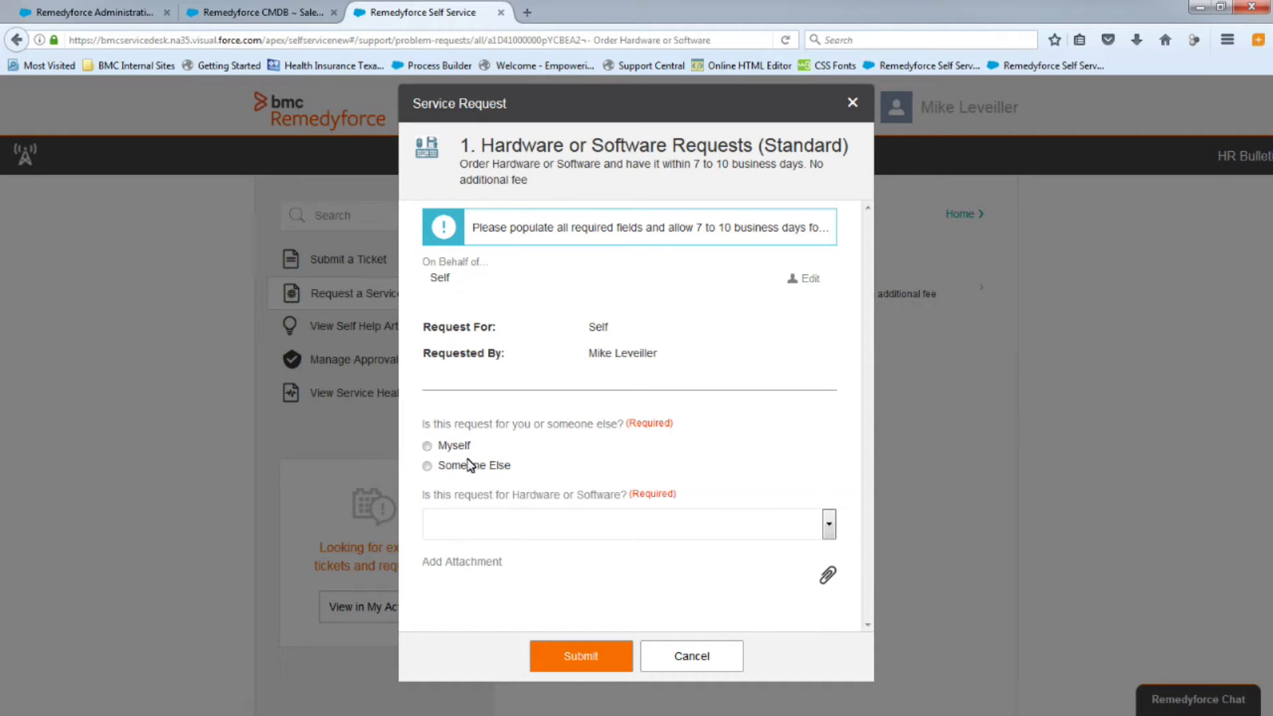
Set the request for Someone Else, choose the individual, and set the request type to Hardware
left_click(453, 468)
scroll(813, 395, "down", 1)
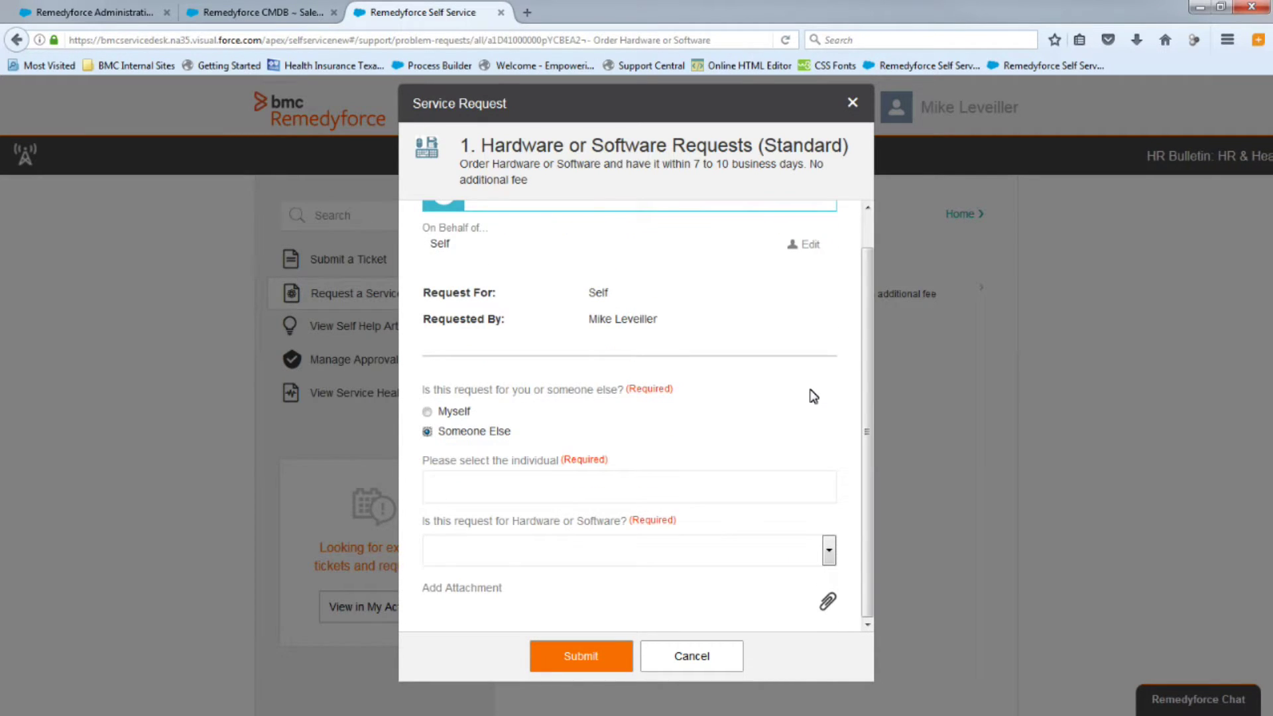
left_click(474, 498)
left_click(470, 536)
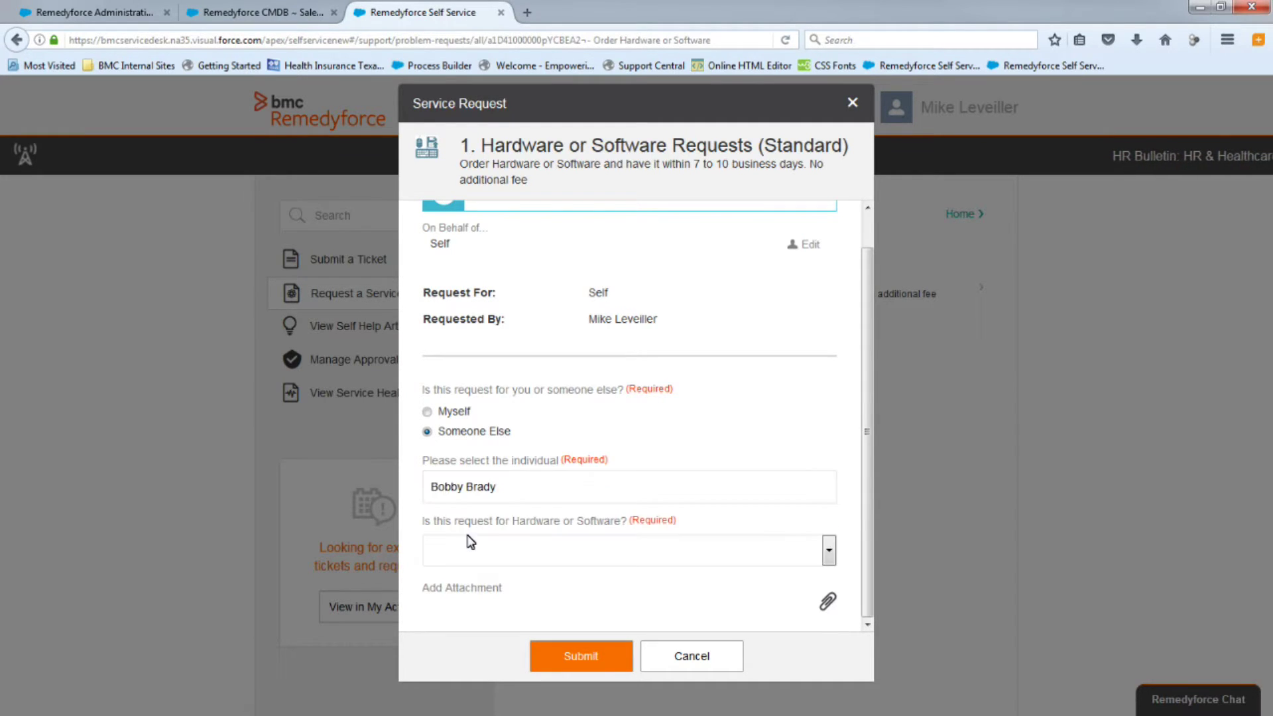
left_click(650, 555)
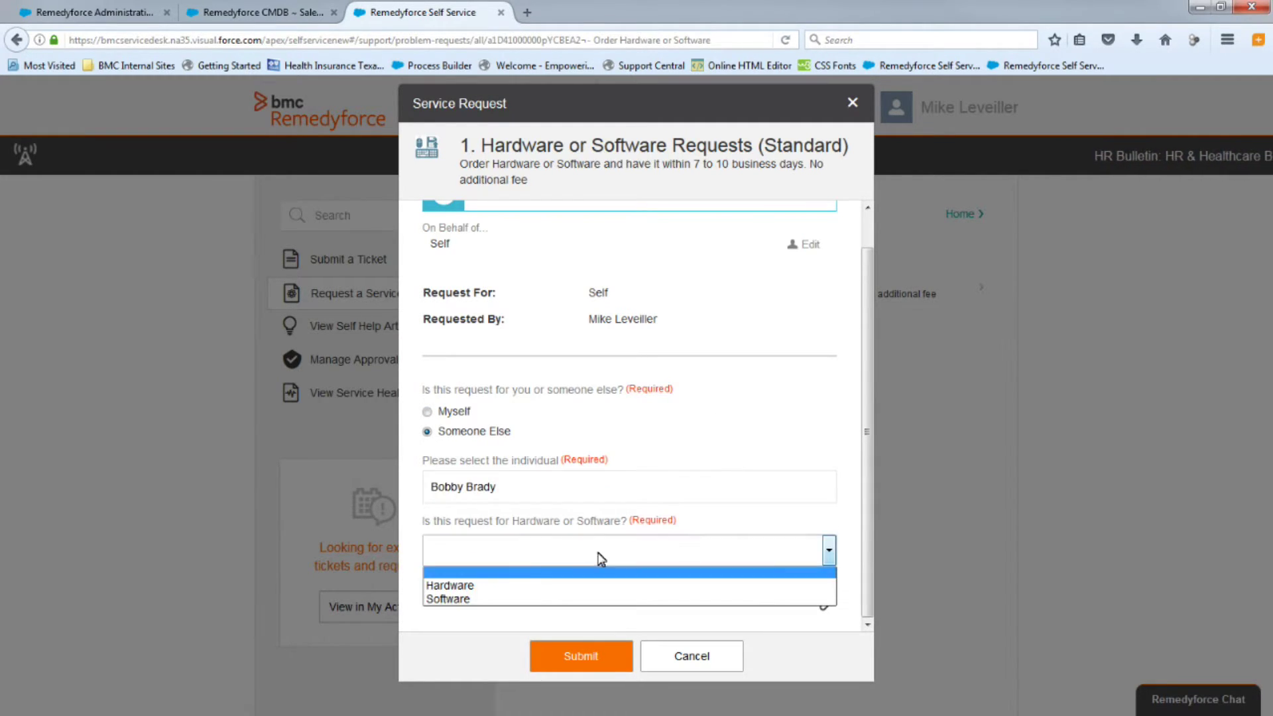
left_click(498, 582)
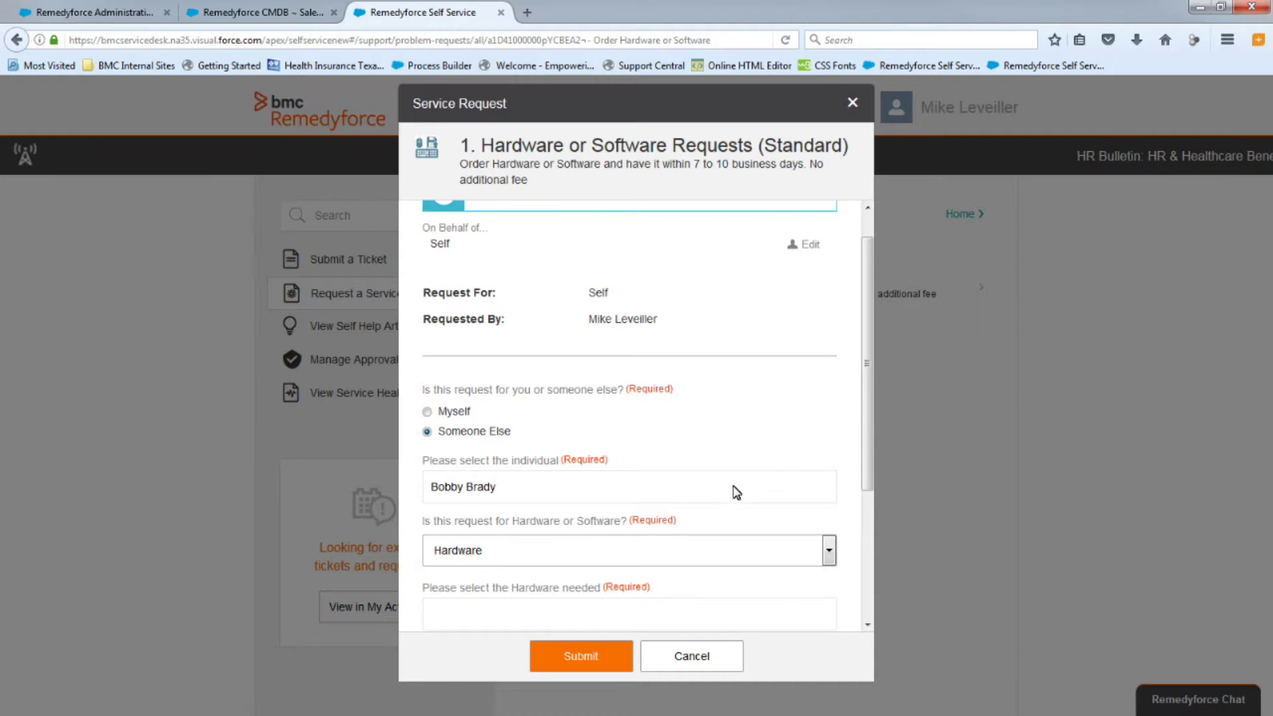
Select CD ROM 1 as the hardware needed, enter cost center 1234 and the comment "no comment", and submit the service request
scroll(733, 489, "down", 5)
left_click(581, 426)
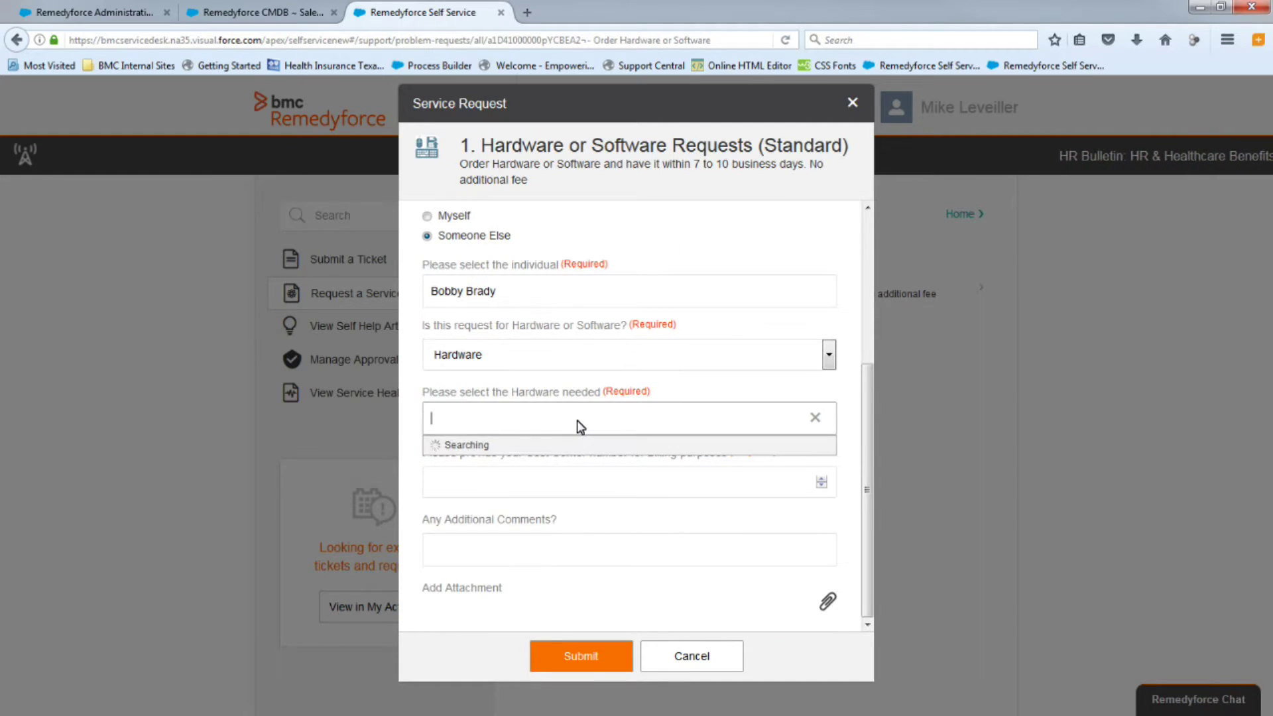
left_click(476, 448)
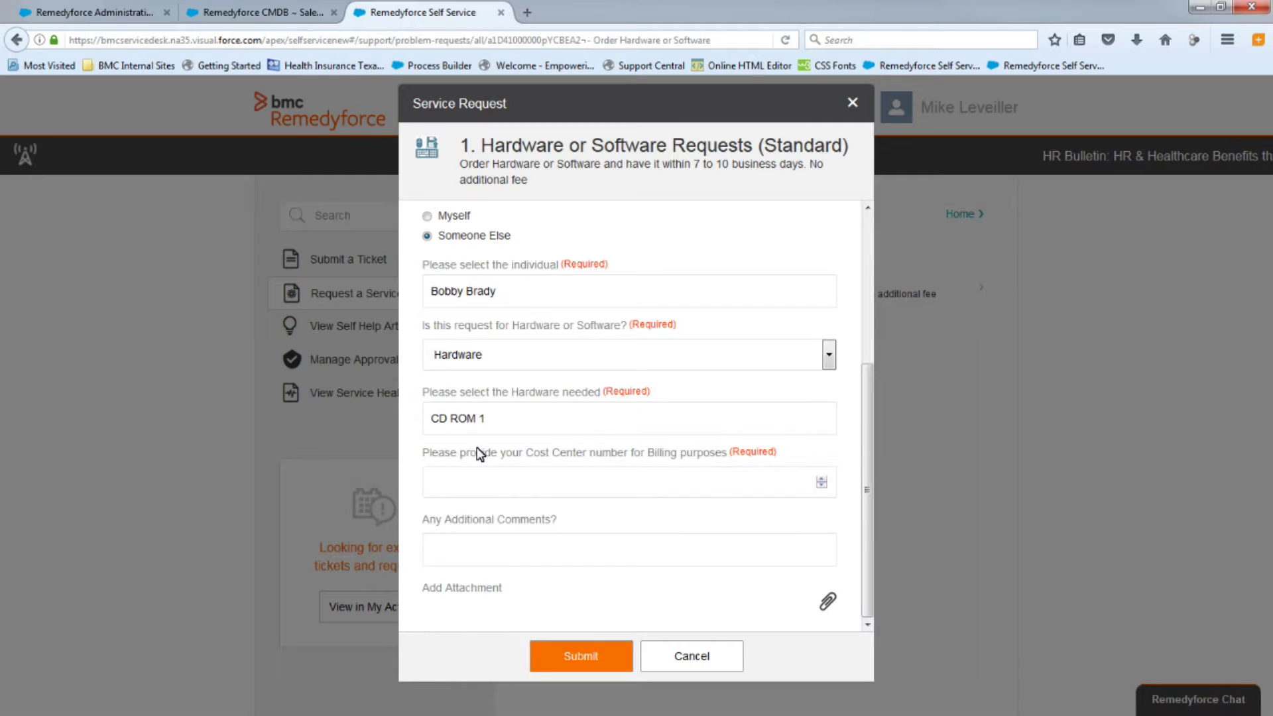
left_click(479, 489)
type("1234")
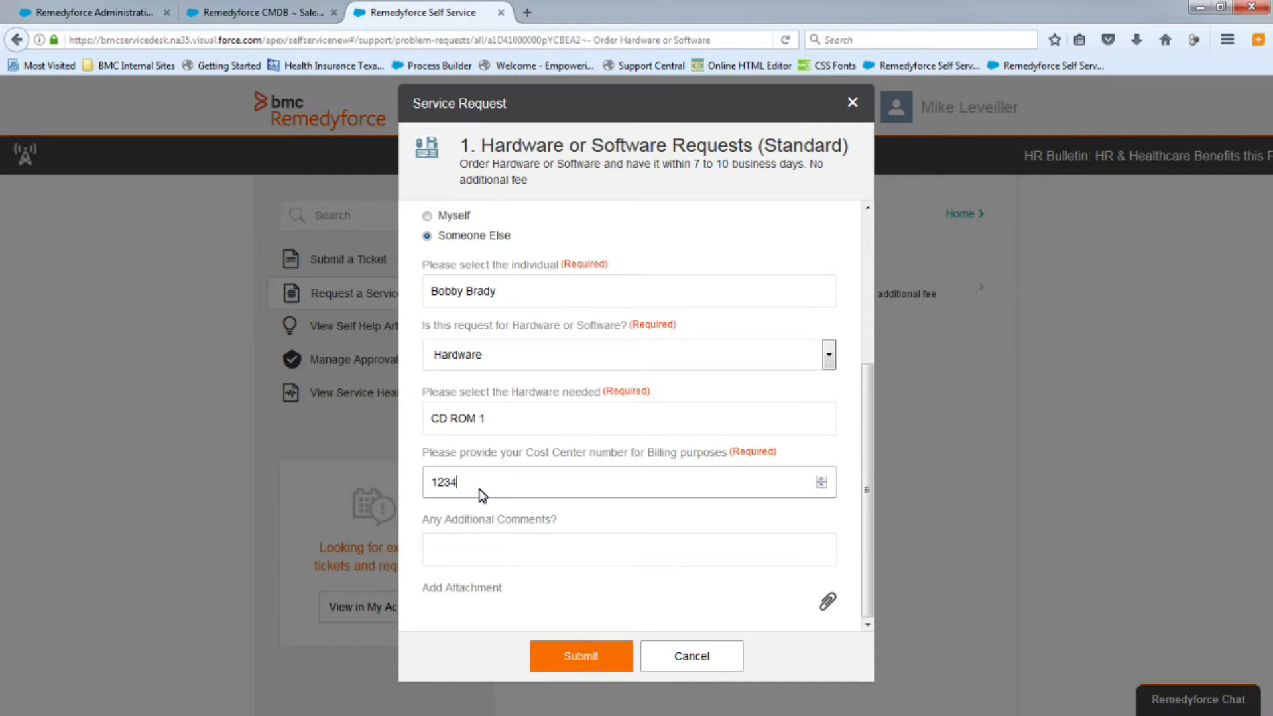
left_click(474, 555)
type("no comment")
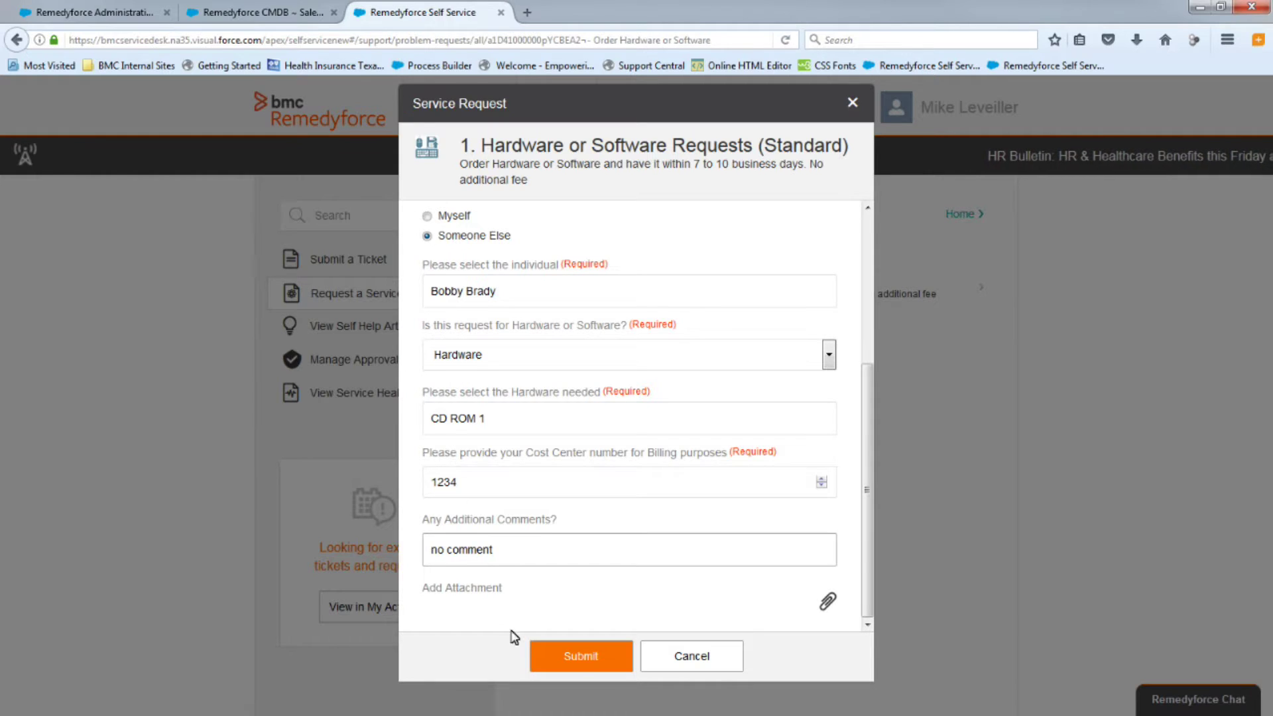
left_click(569, 661)
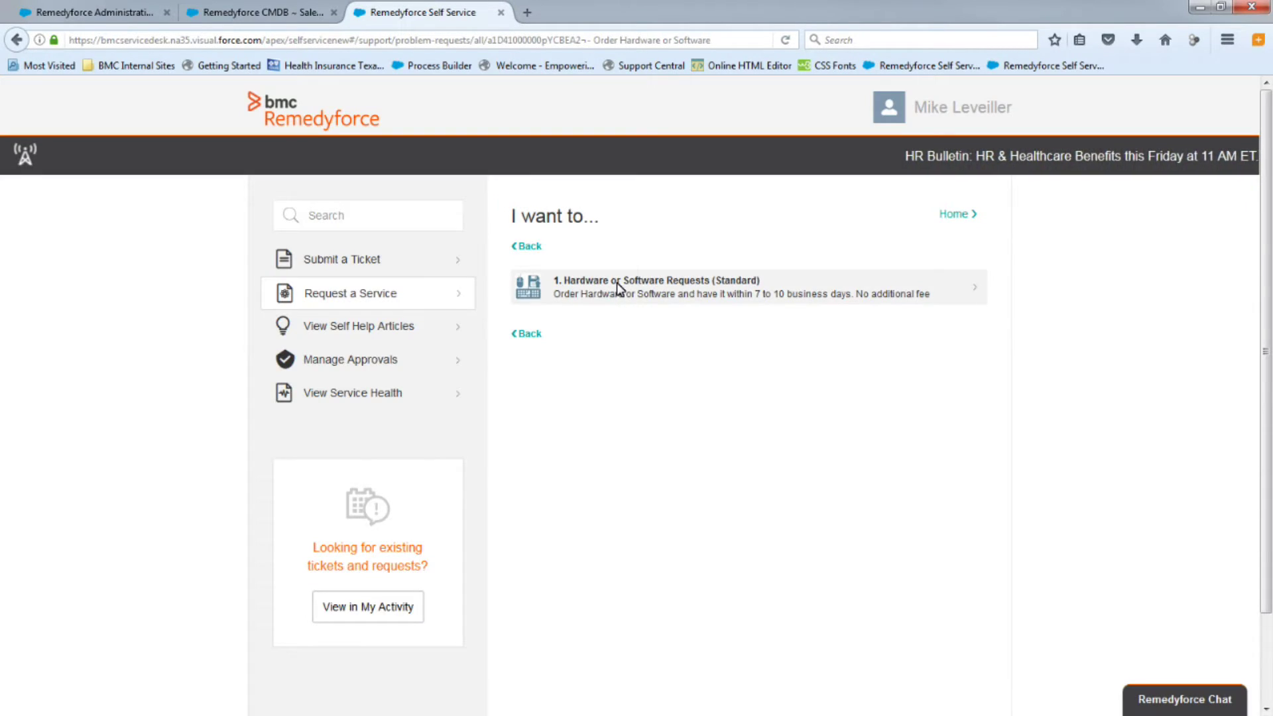
Start another "1. Hardware or Software Requests (Standard)" request for Someone Else, choose the individual, and set the request type to Software
left_click(617, 282)
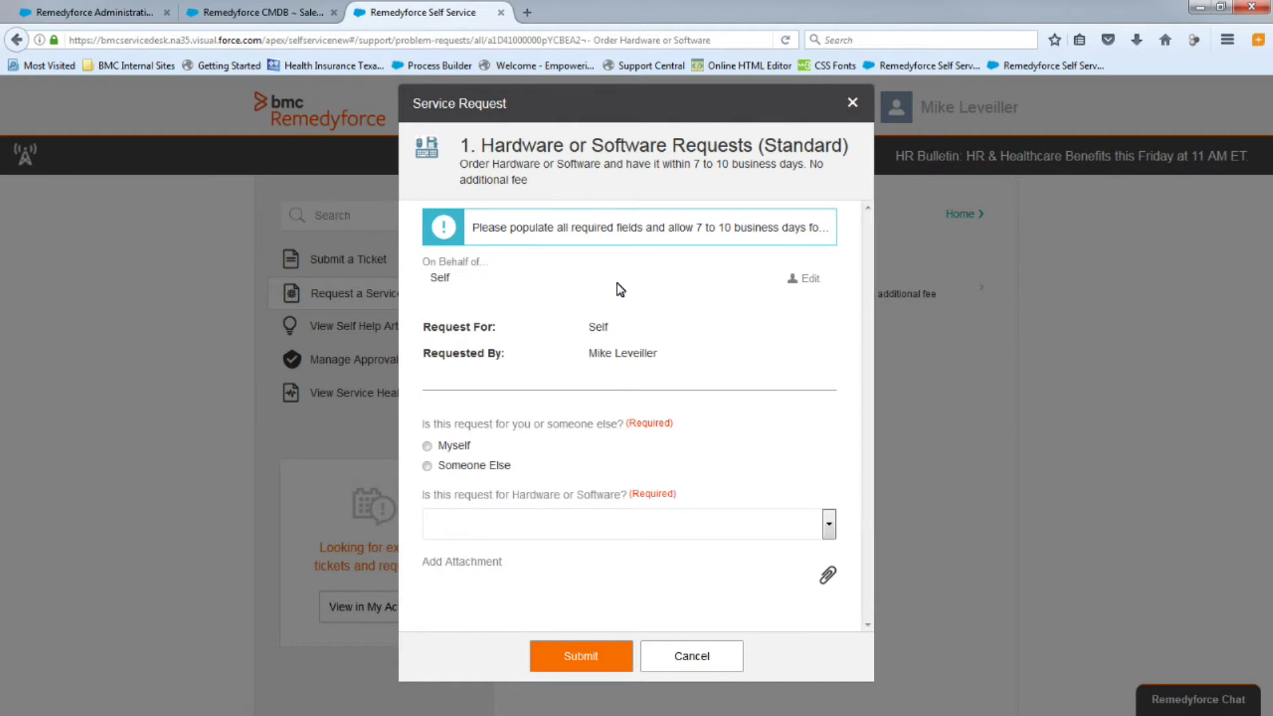
left_click(471, 521)
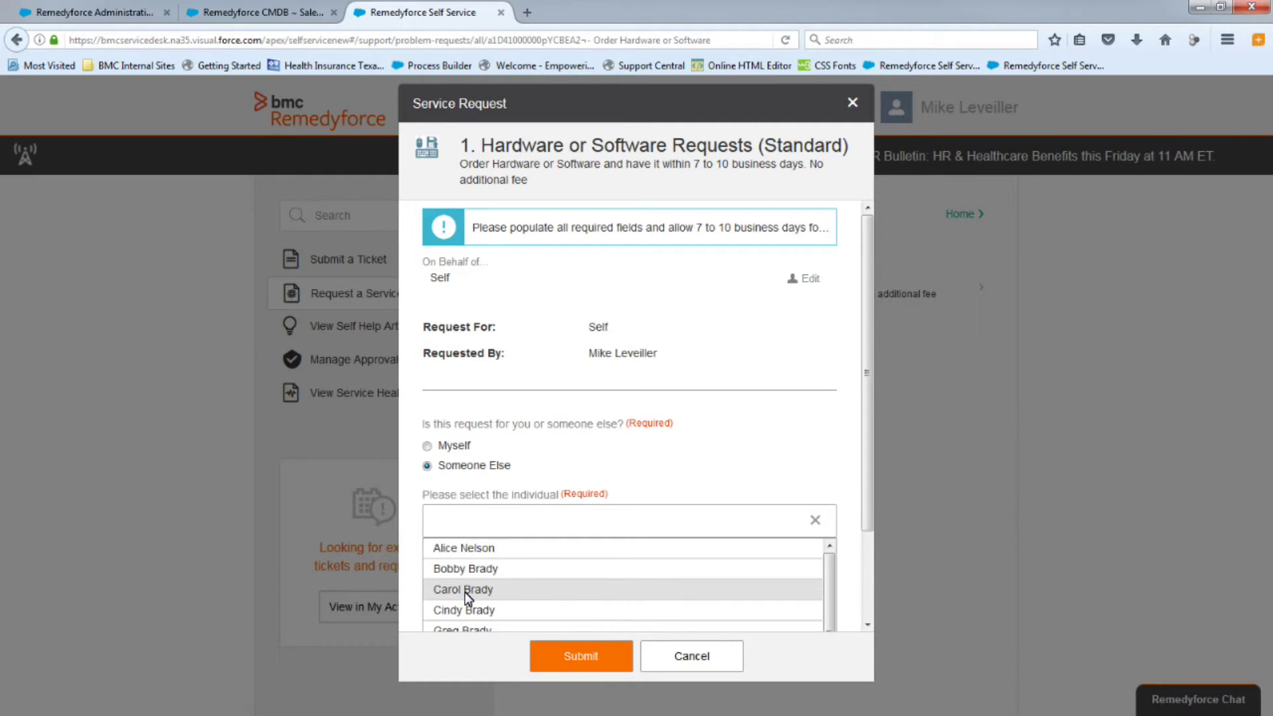
left_click(464, 589)
left_click(518, 586)
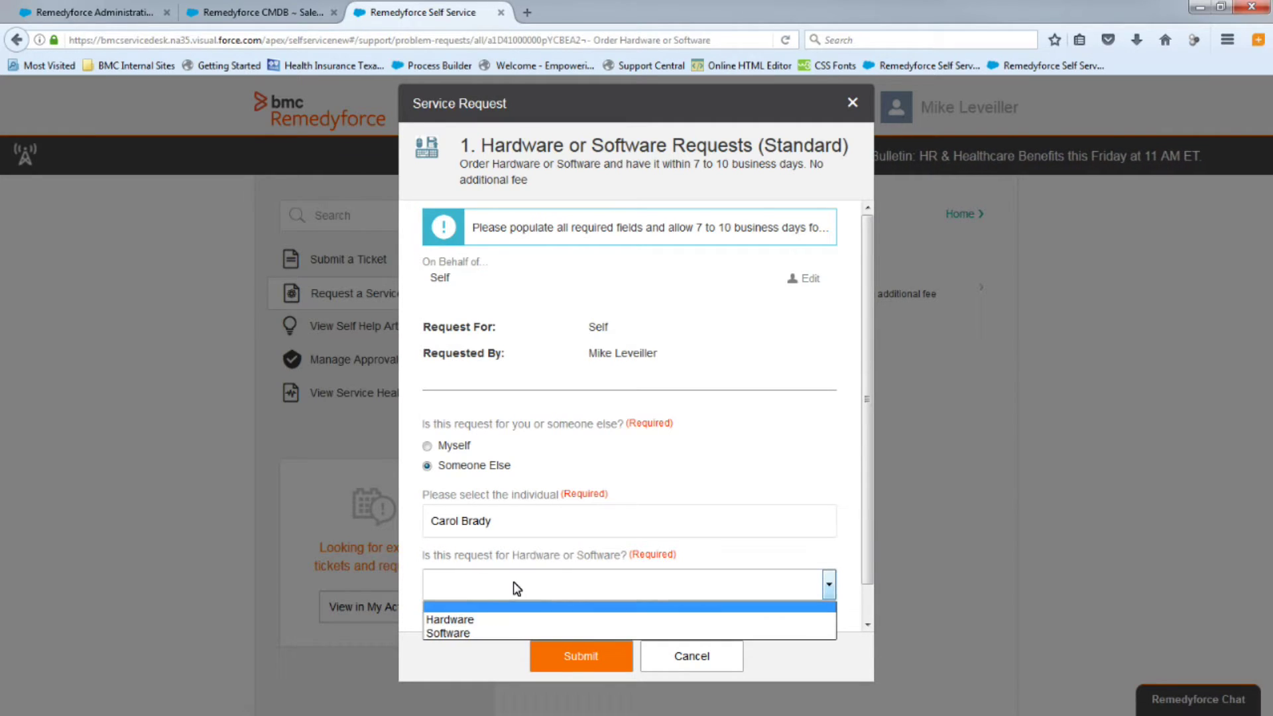
left_click(448, 633)
Specify PC and Adobe Acrobat Professional for Windows, enter cost center 1234 and a no-comment remark, and submit the software request
scroll(789, 477, "down", 5)
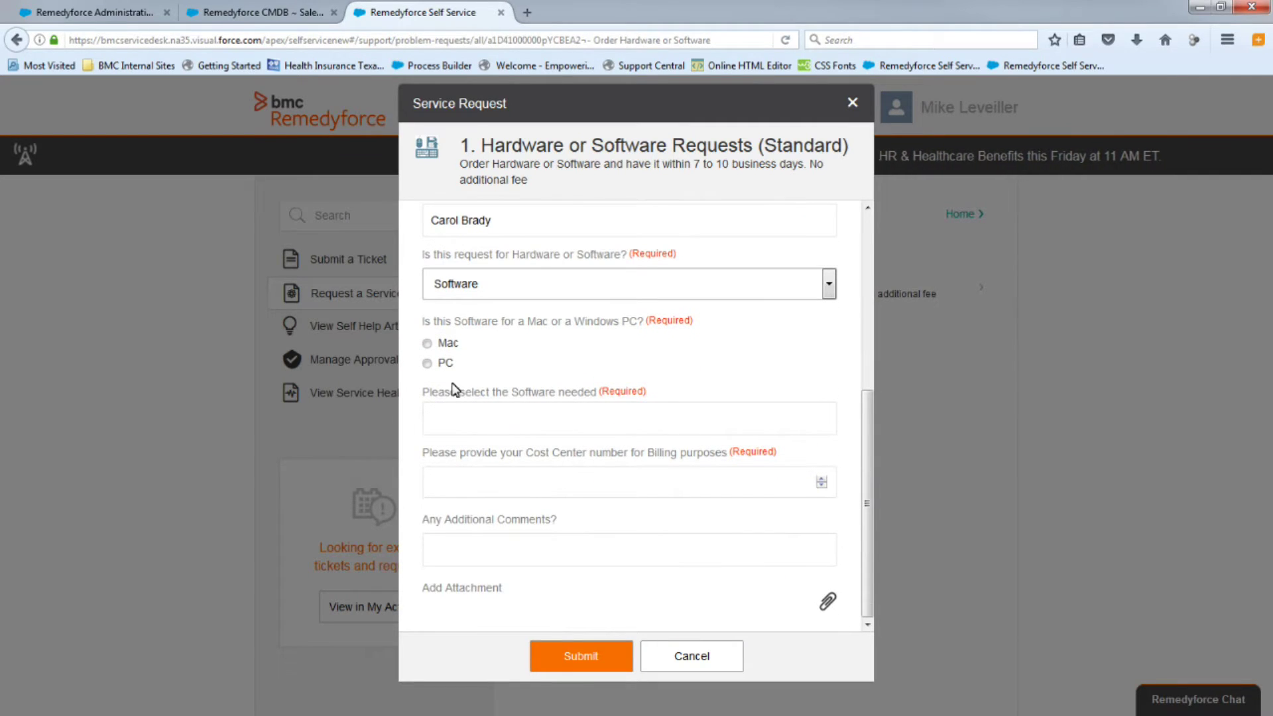
left_click(428, 365)
left_click(458, 424)
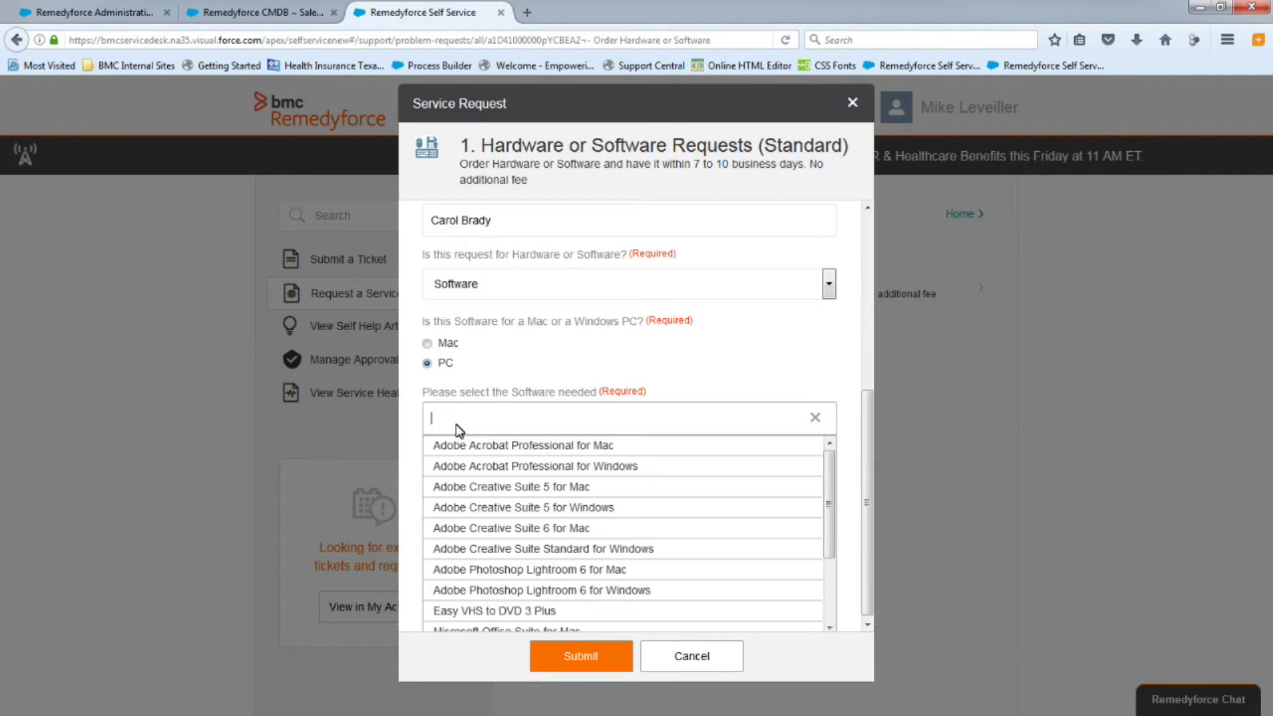
left_click(456, 468)
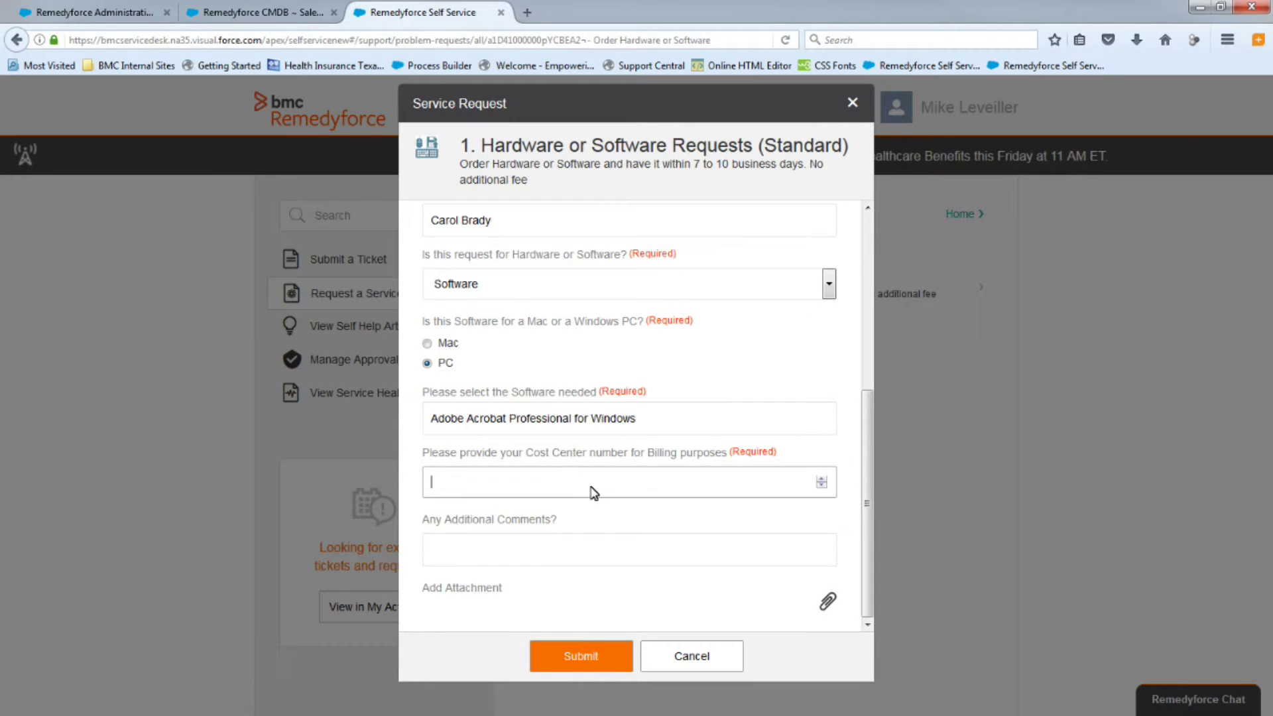
left_click(590, 541)
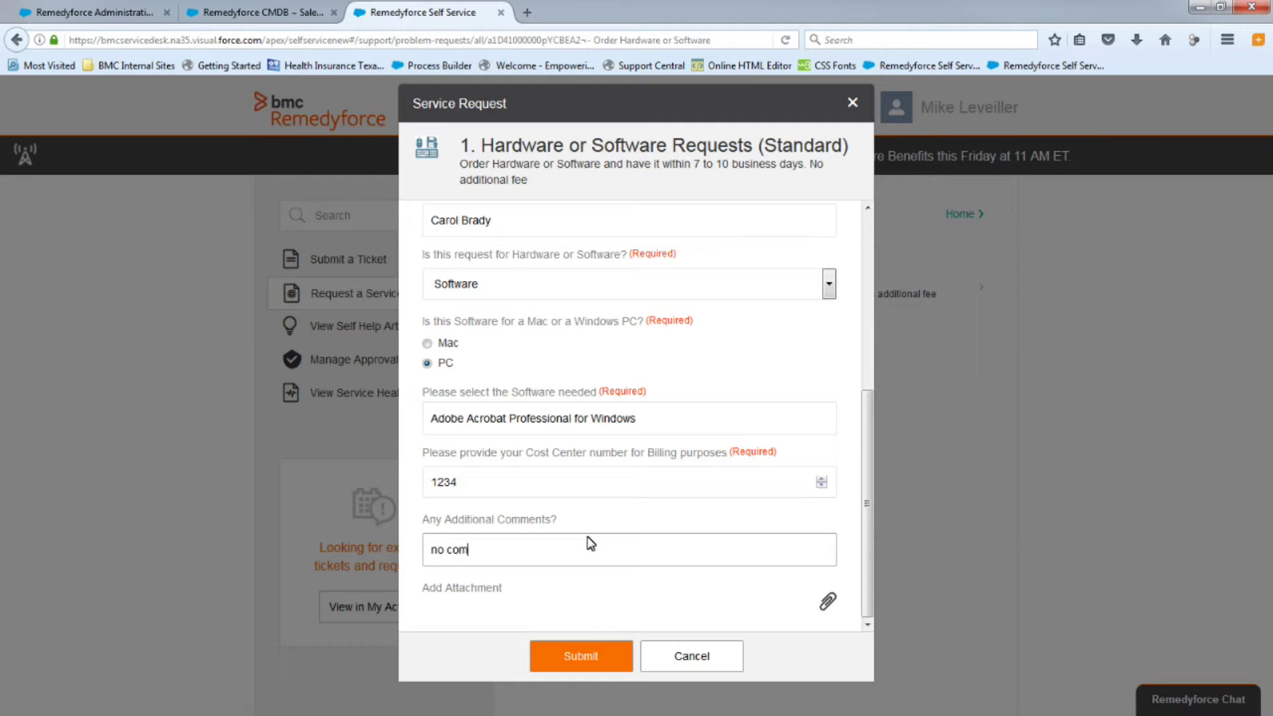
left_click(575, 655)
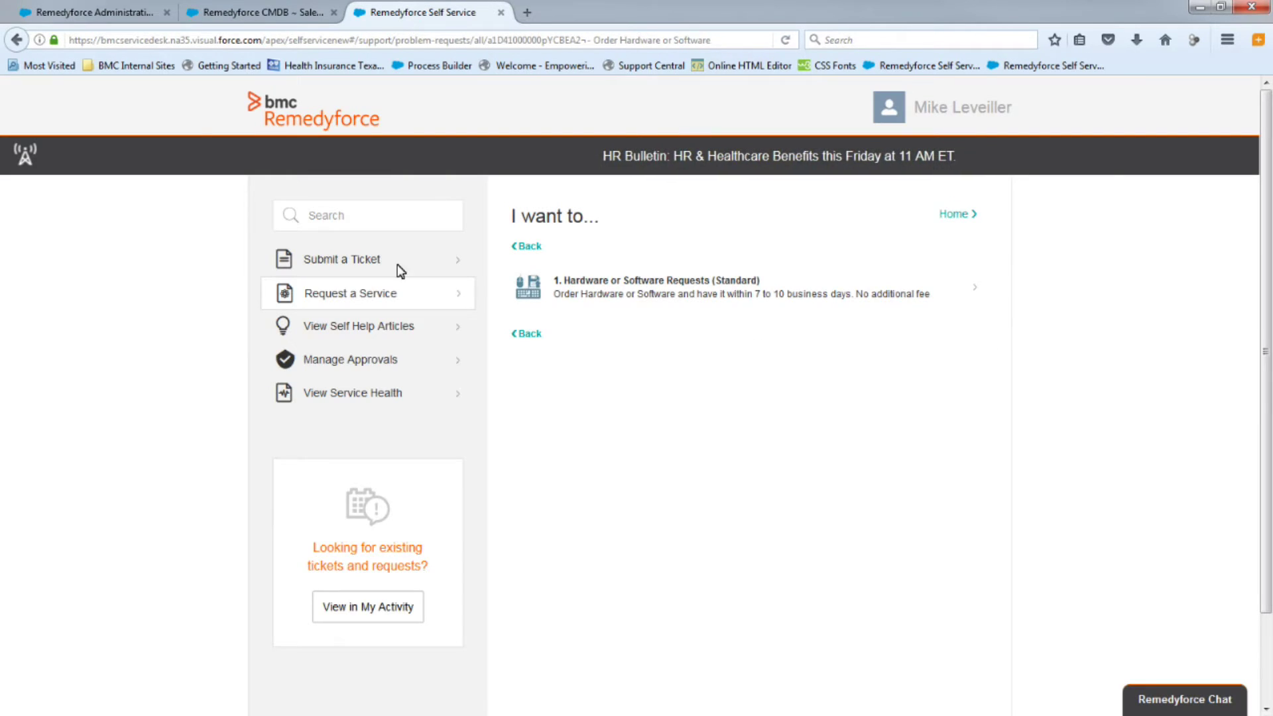
Return to Remedyforce Administration, open the Remedyforce Console in a new browser tab and switch to it
left_click(90, 13)
right_click(328, 140)
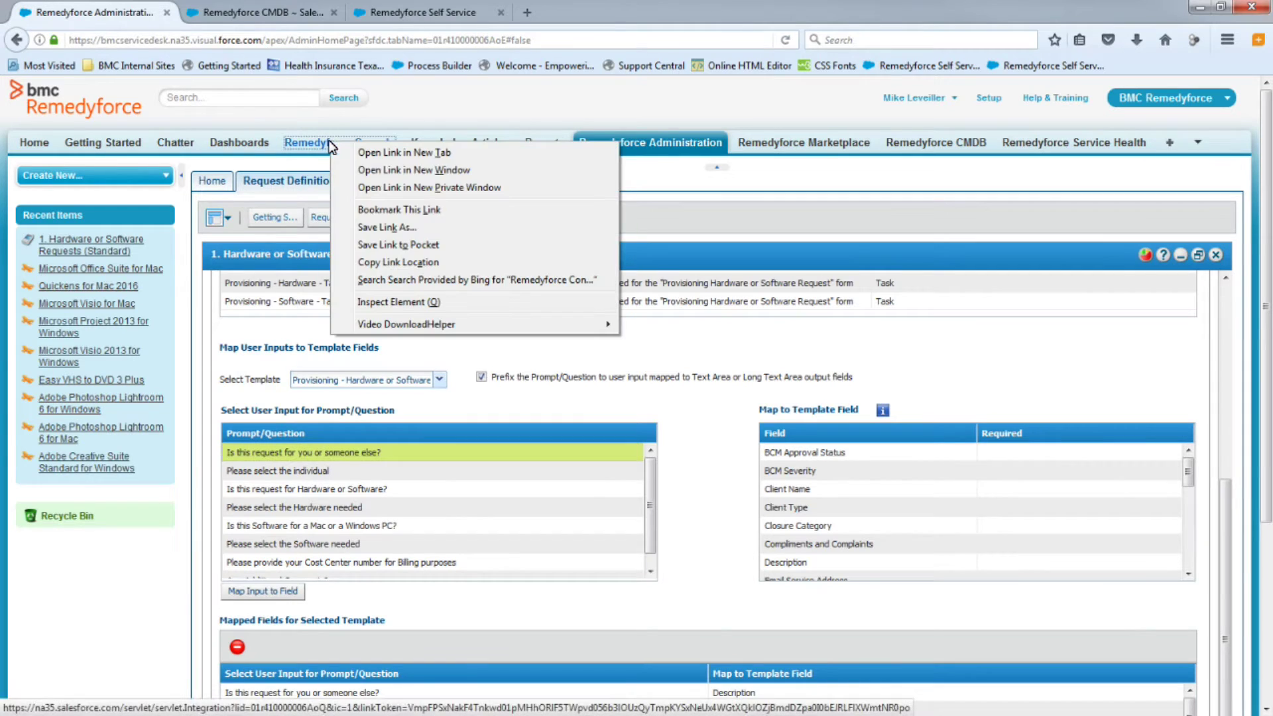
left_click(368, 157)
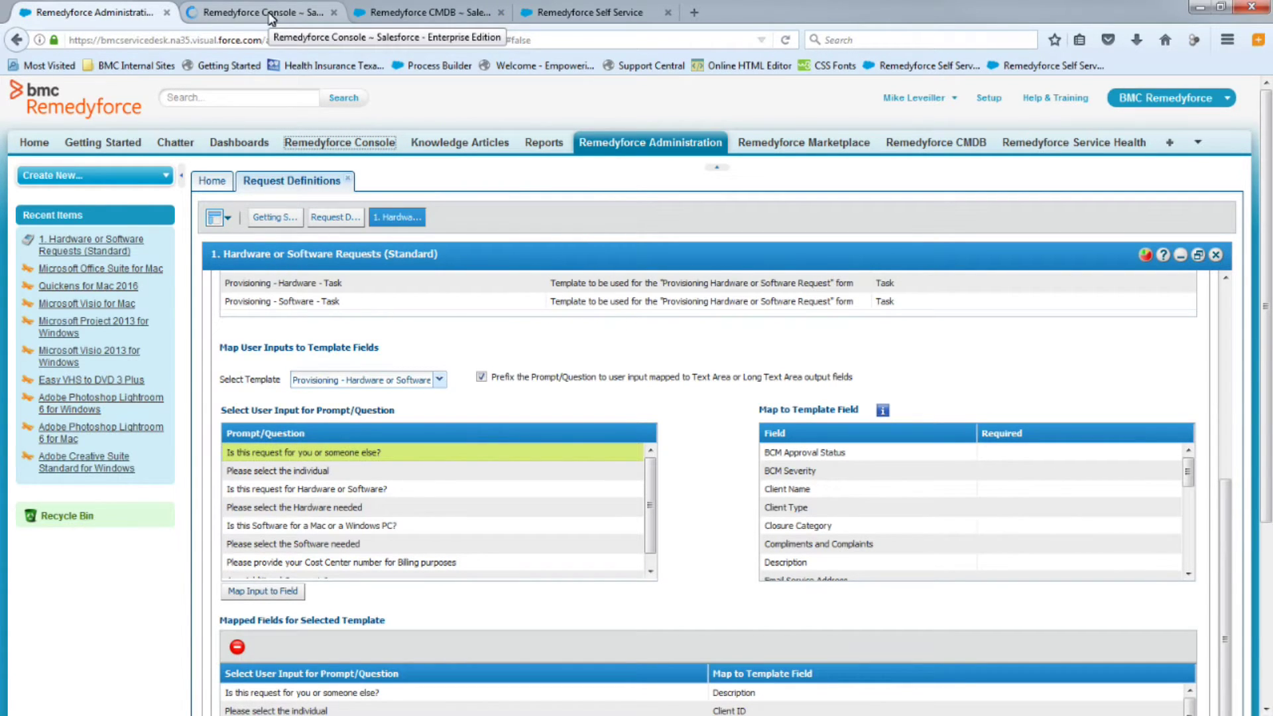
left_click(270, 13)
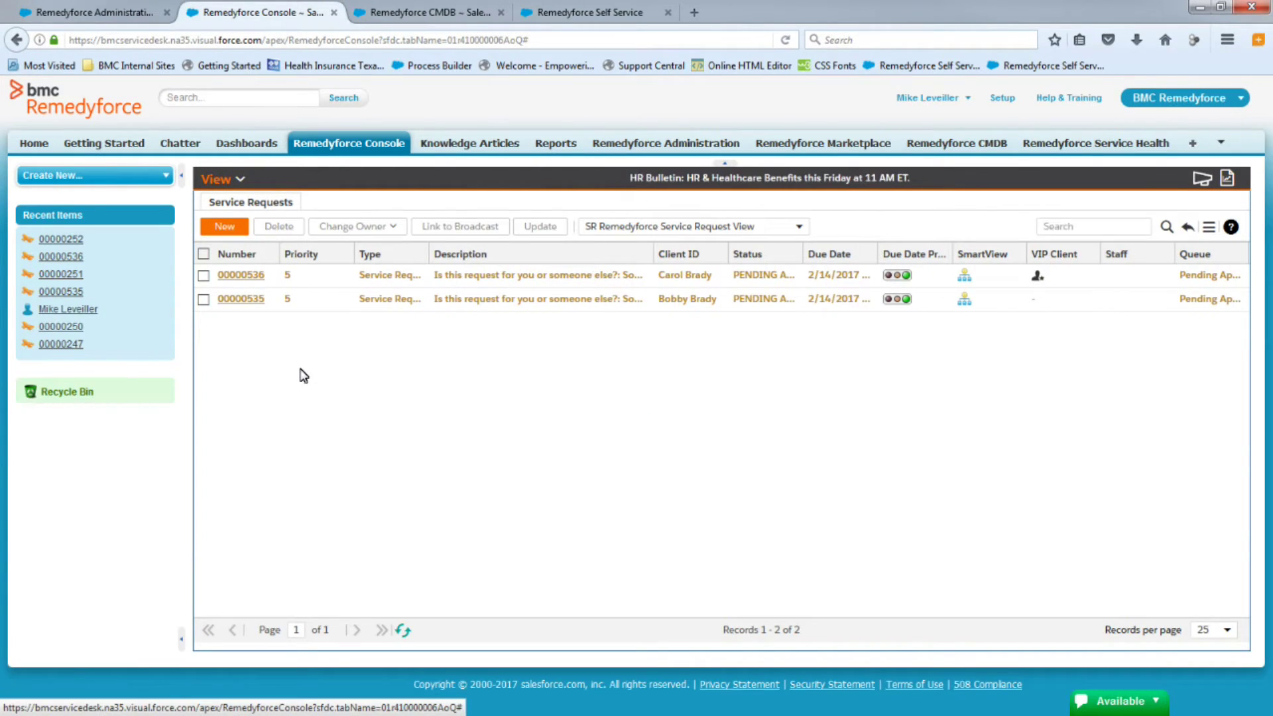
Open the submitted hardware service request and review its client, category, queue and the answers supplied on the form
left_click(252, 300)
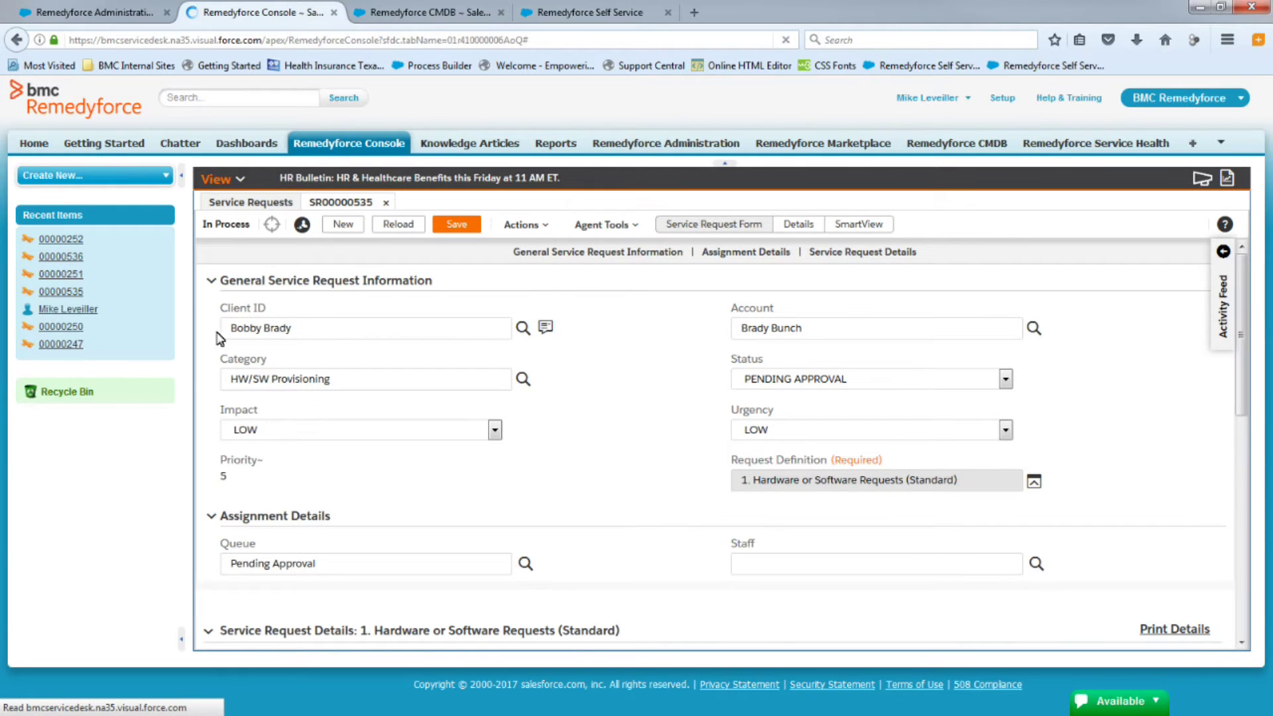
left_click(295, 329)
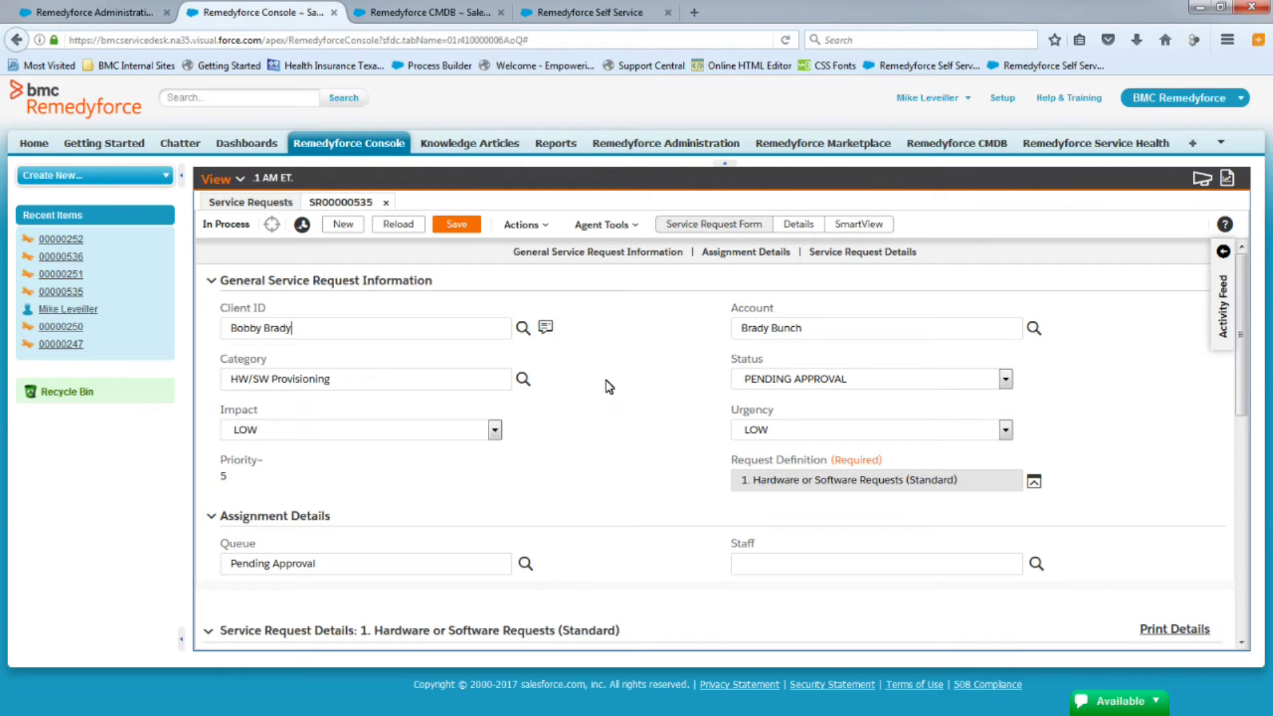
scroll(613, 407, "down", 3)
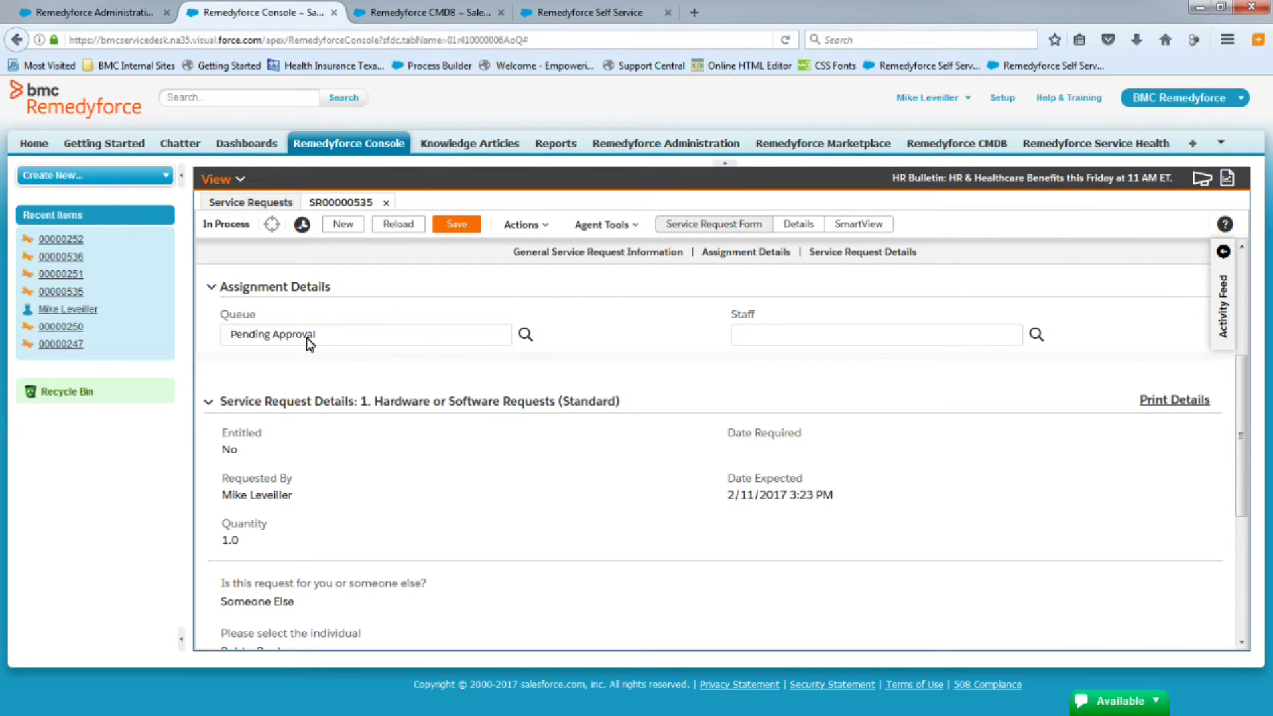
mouse_move(333, 336)
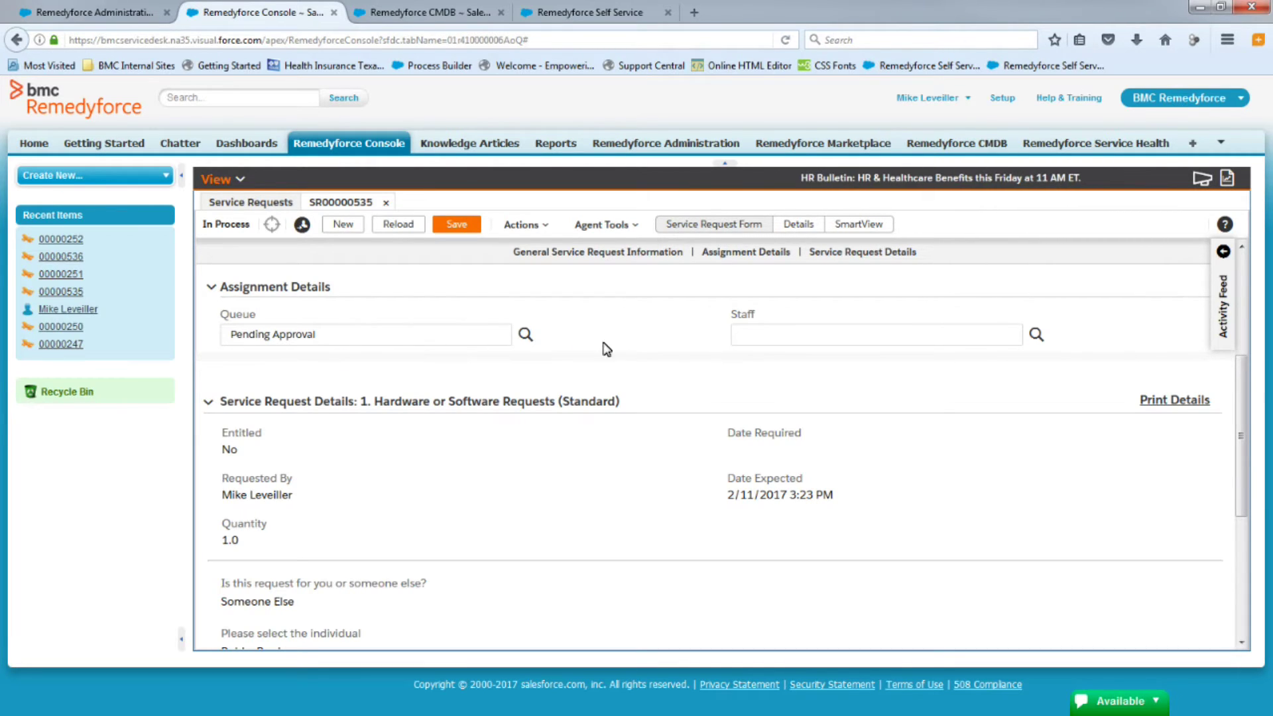
scroll(706, 388, "down", 4)
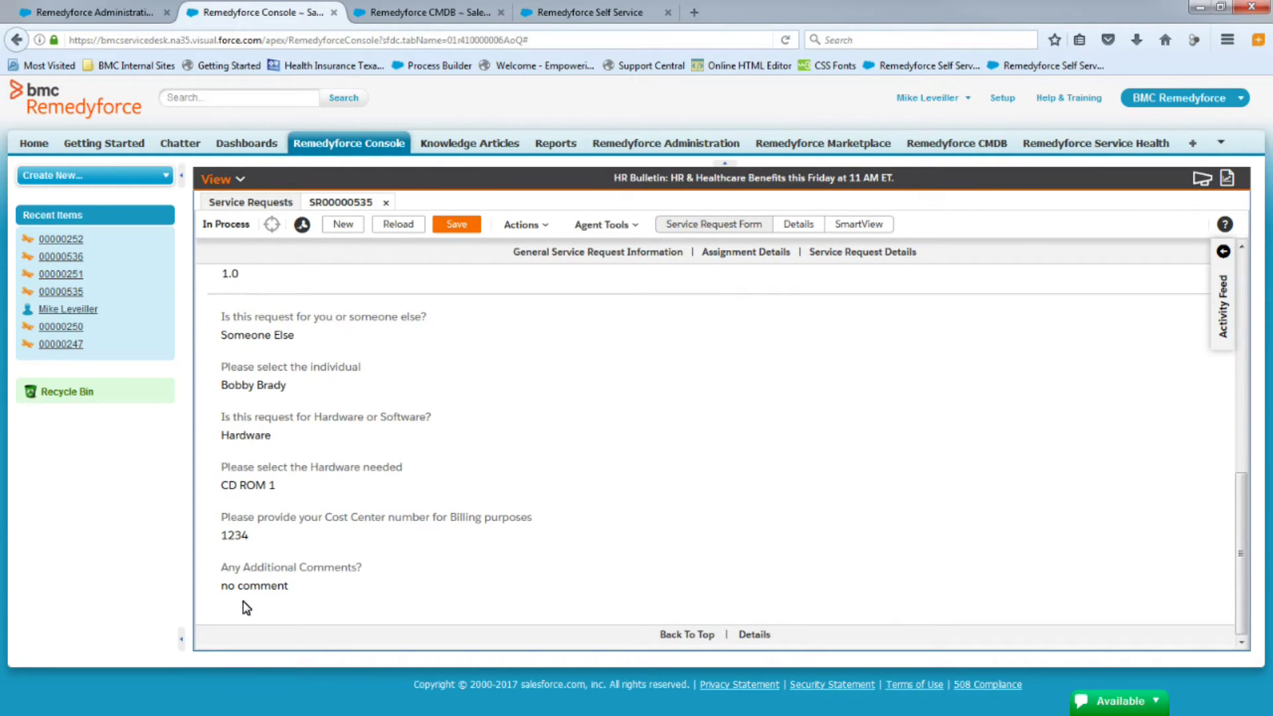
Open the hardware request's linked provisioning task from its details and examine the client, category, template, configuration item, status and queue
left_click(798, 224)
scroll(787, 420, "down", 3)
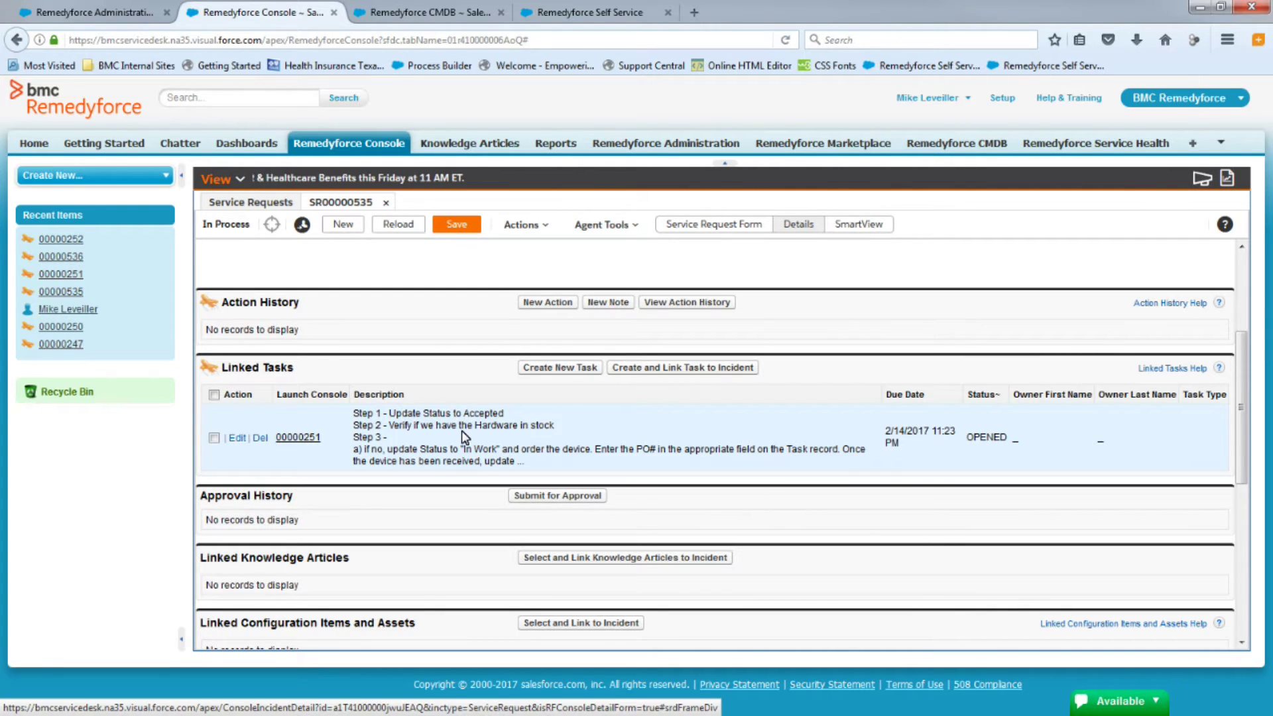
left_click(304, 440)
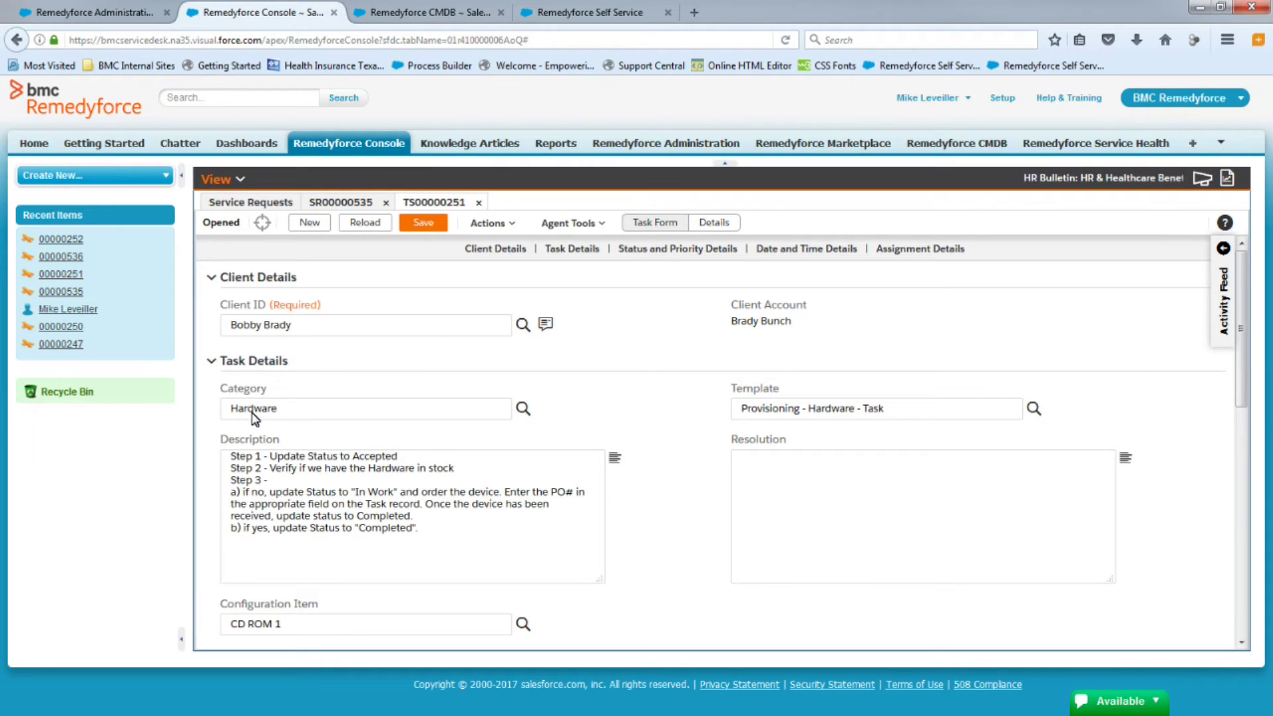
mouse_move(292, 418)
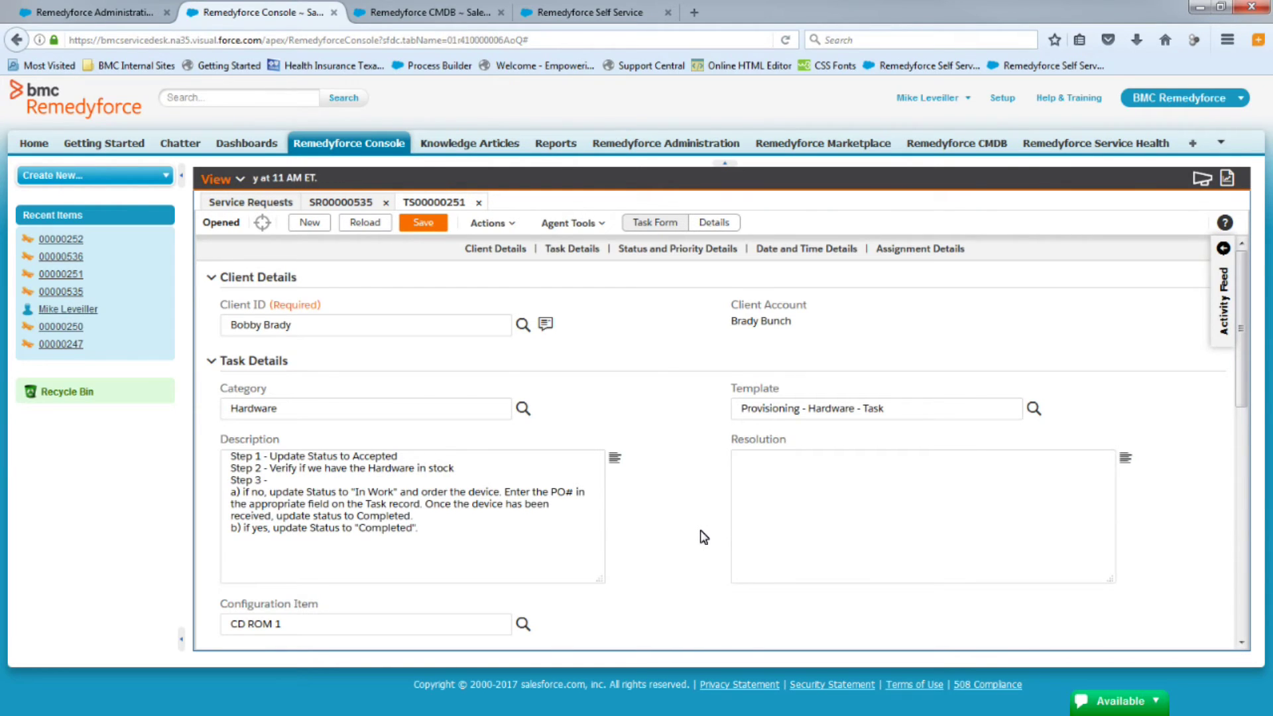
scroll(704, 537, "down", 3)
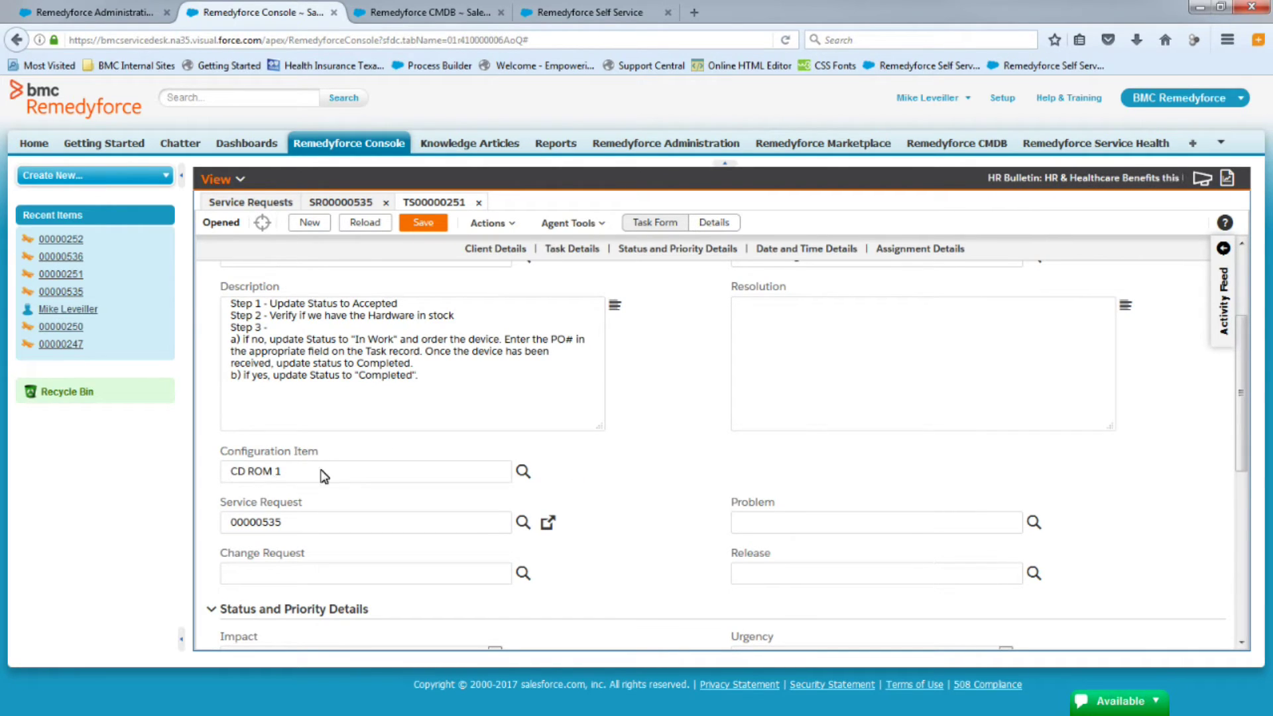
scroll(650, 500, "down", 4)
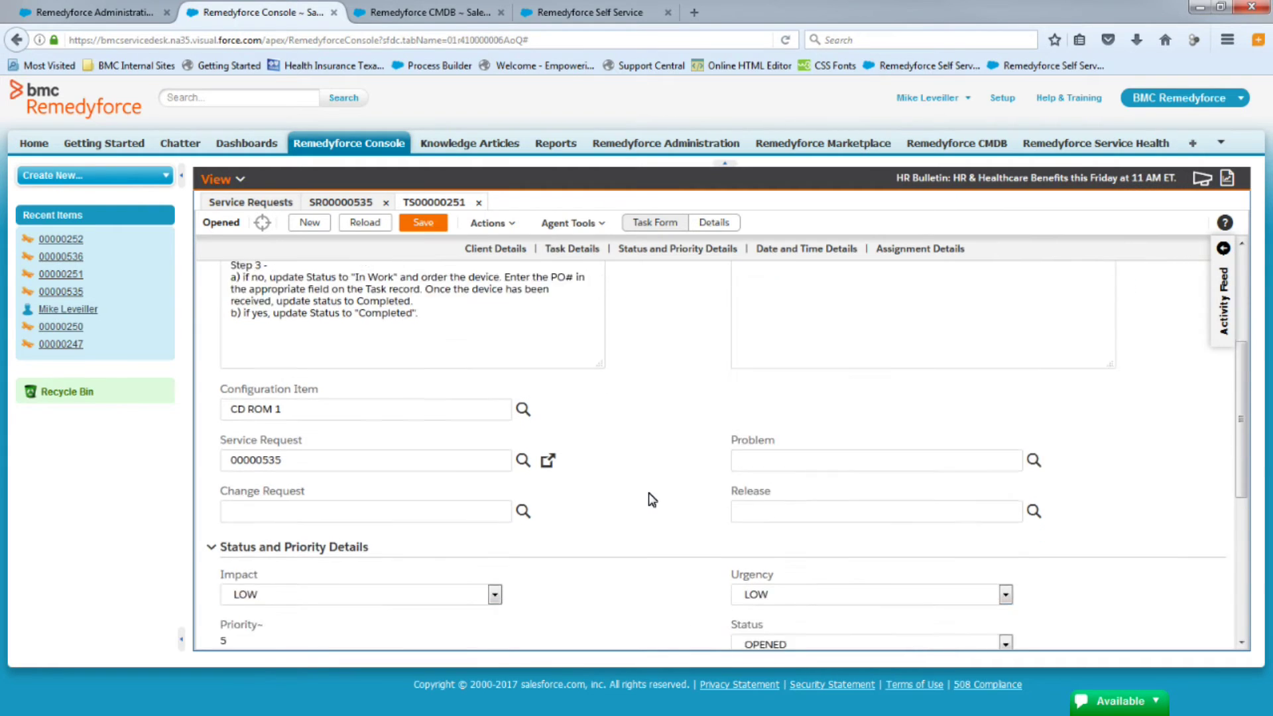
scroll(650, 500, "down", 3)
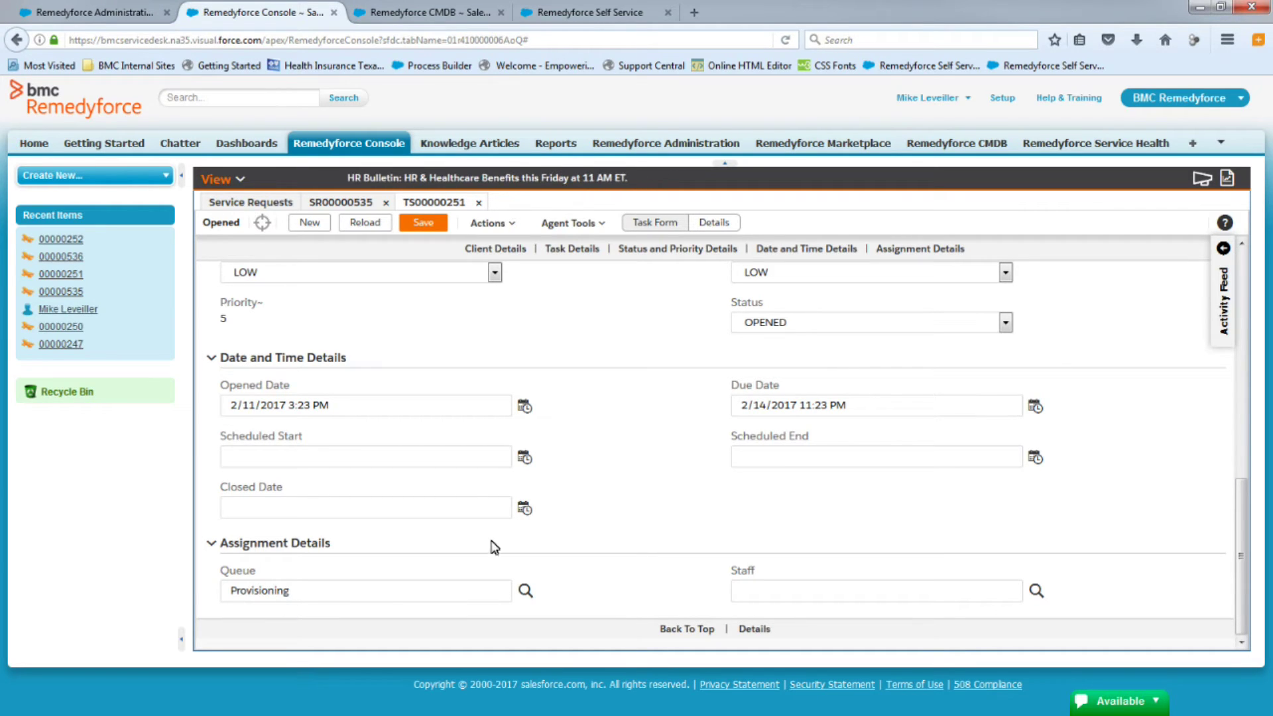
Set the provisioning hardware task's status to CLOSED, save the record, and close the task
left_click(810, 325)
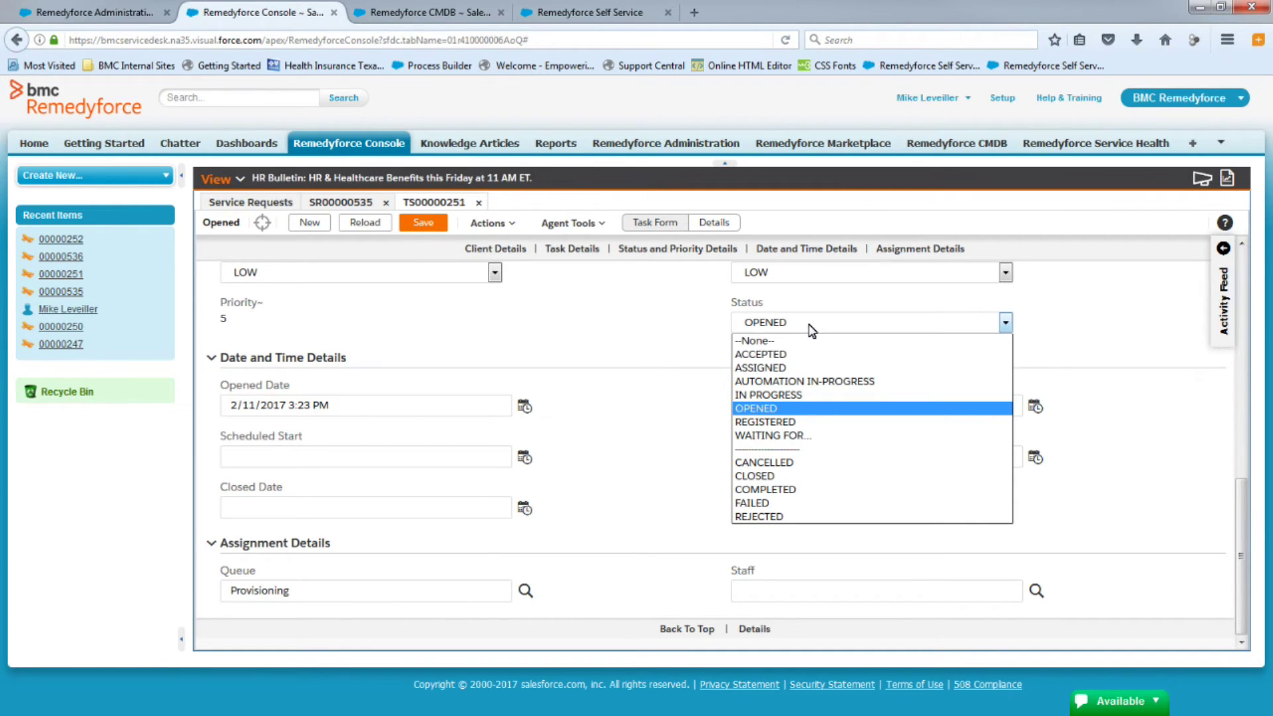
left_click(769, 475)
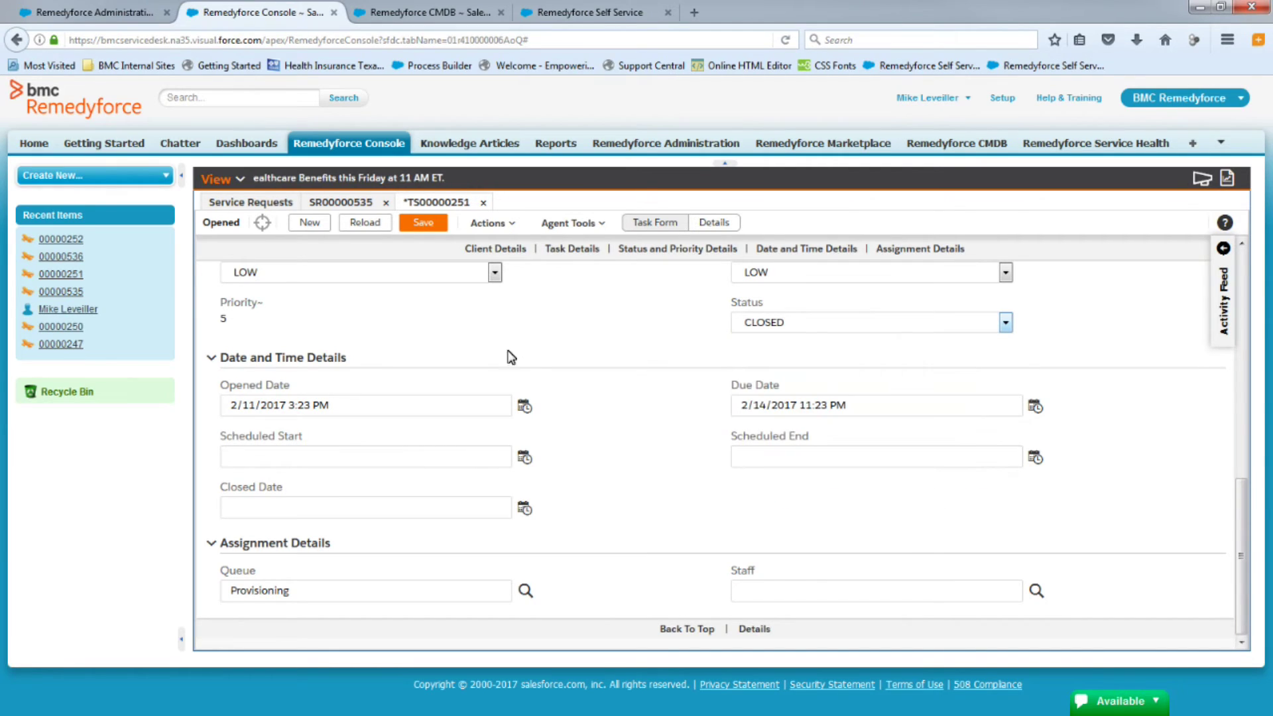
left_click(430, 224)
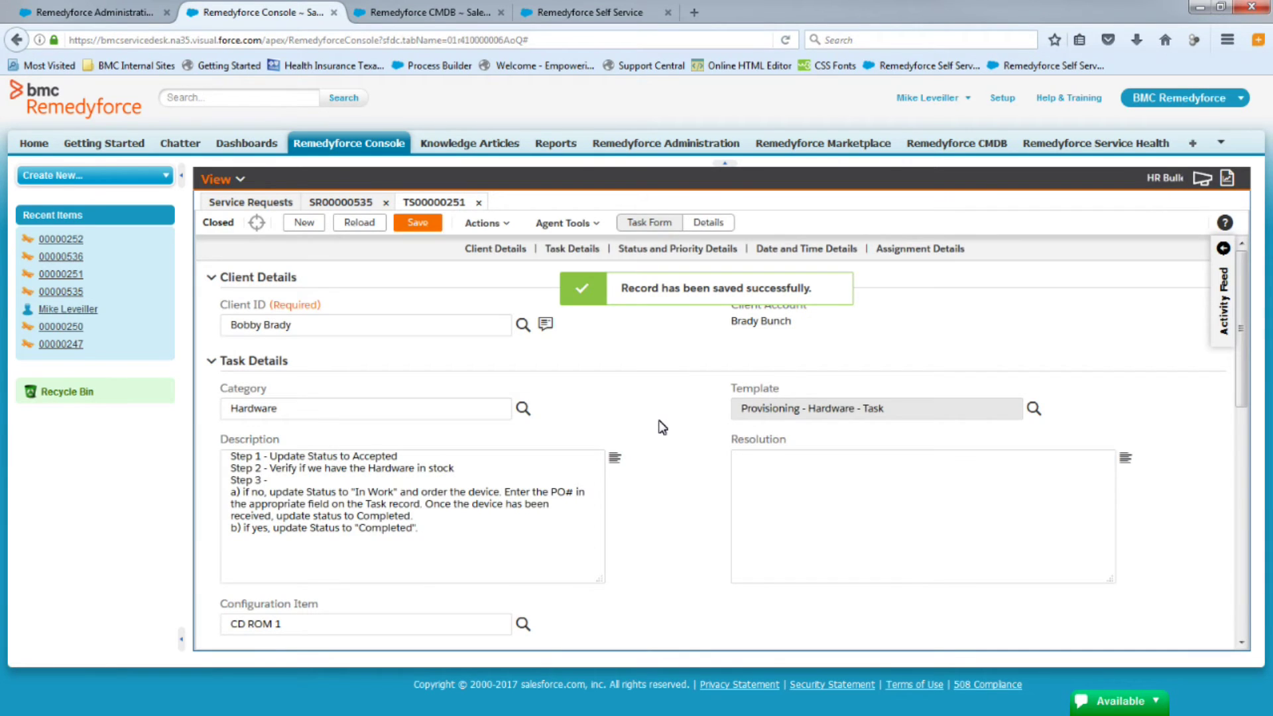
left_click(477, 204)
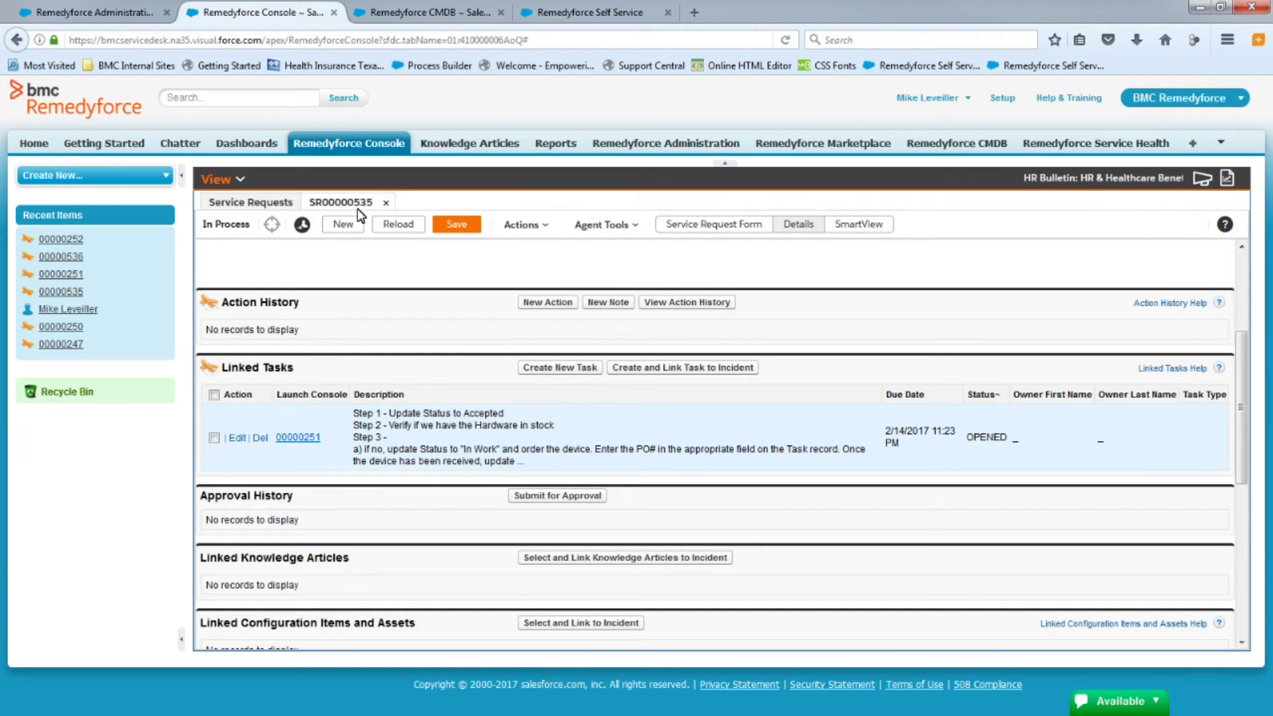
Reload the service request, open its linked hardware installation task, and examine the template, client, configuration item and status
left_click(398, 224)
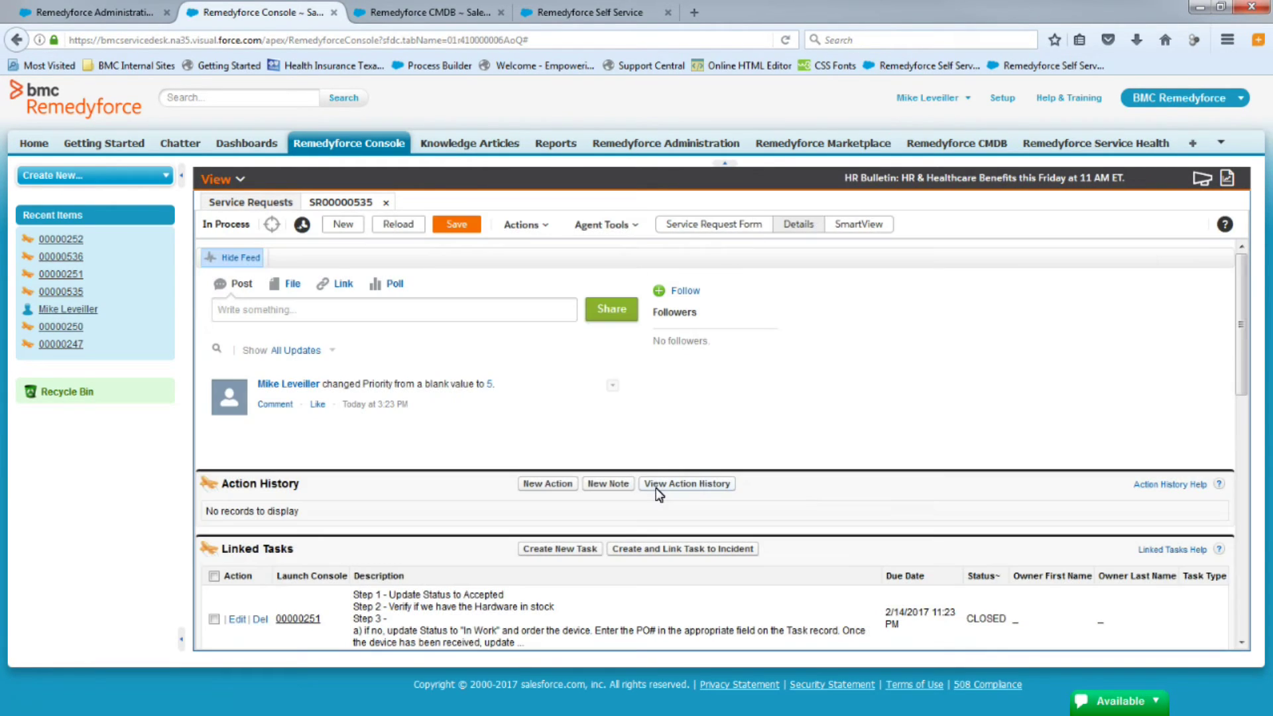
scroll(653, 491, "down", 5)
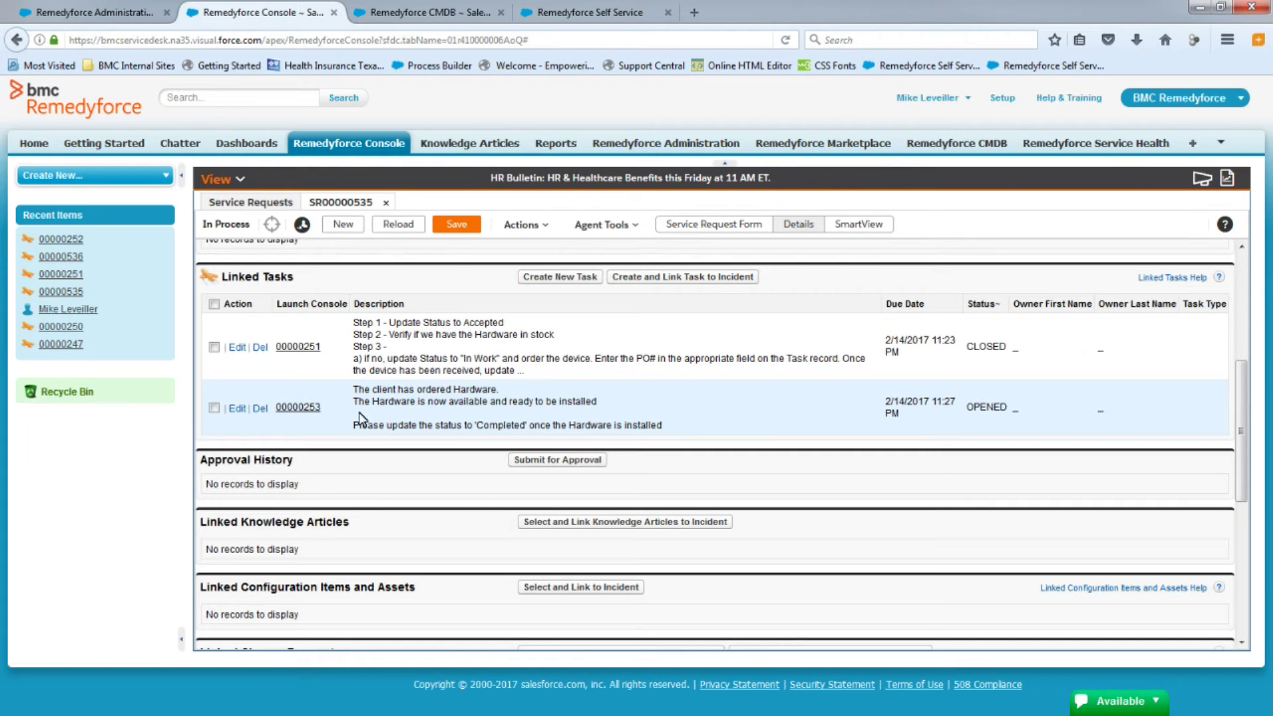
left_click(299, 407)
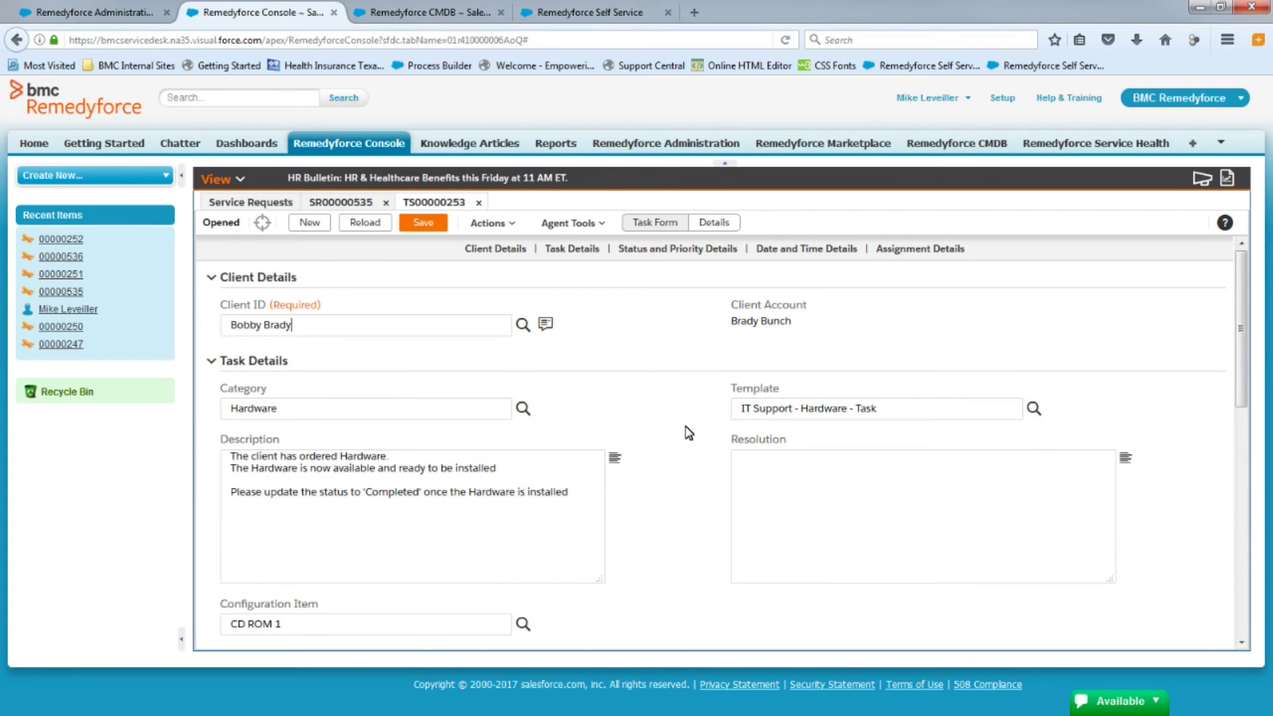
scroll(688, 432, "down", 3)
scroll(689, 433, "down", 3)
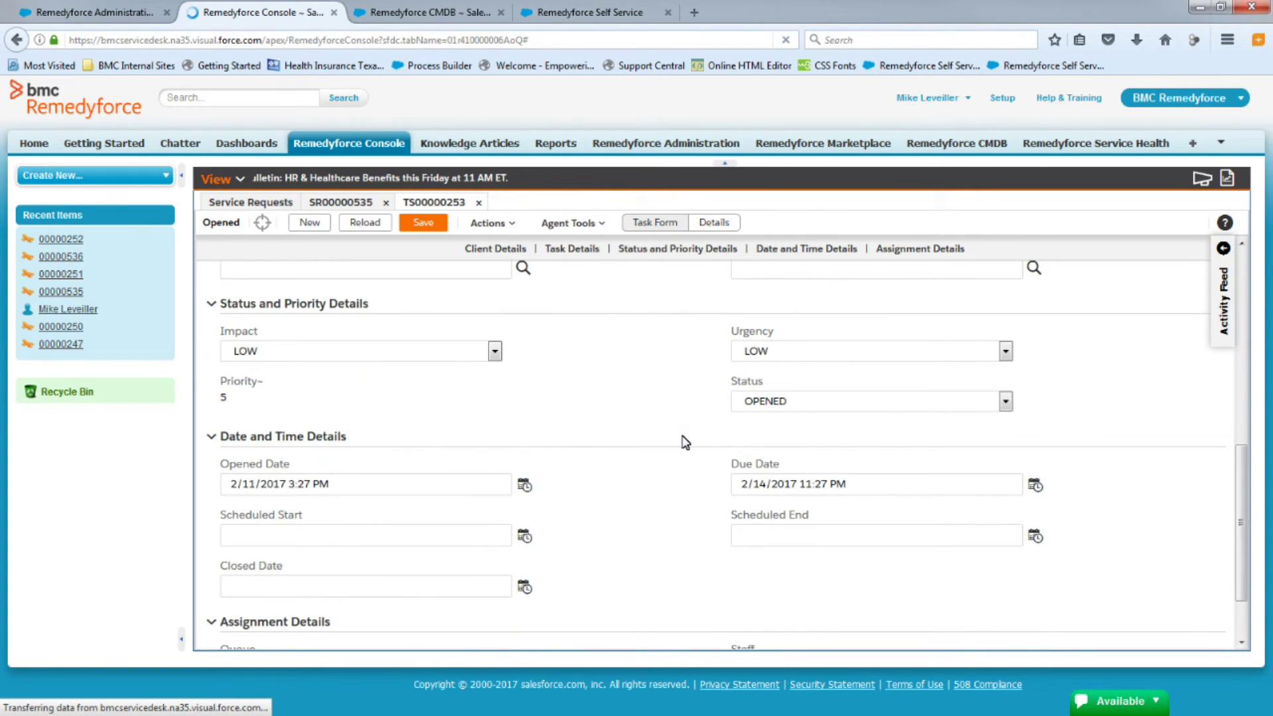
Check the hardware installation task's dates and assigned queue, and close the task and its parent service request
scroll(680, 451, "down", 1)
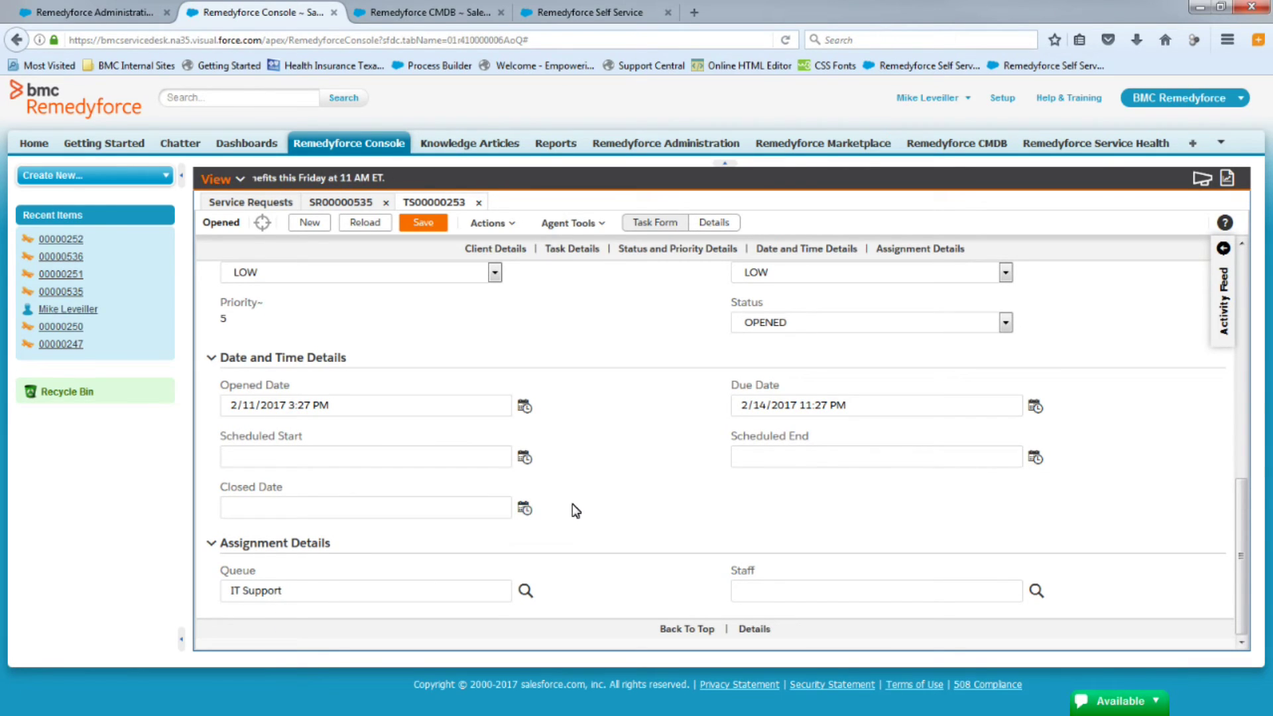
scroll(578, 509, "up", 3)
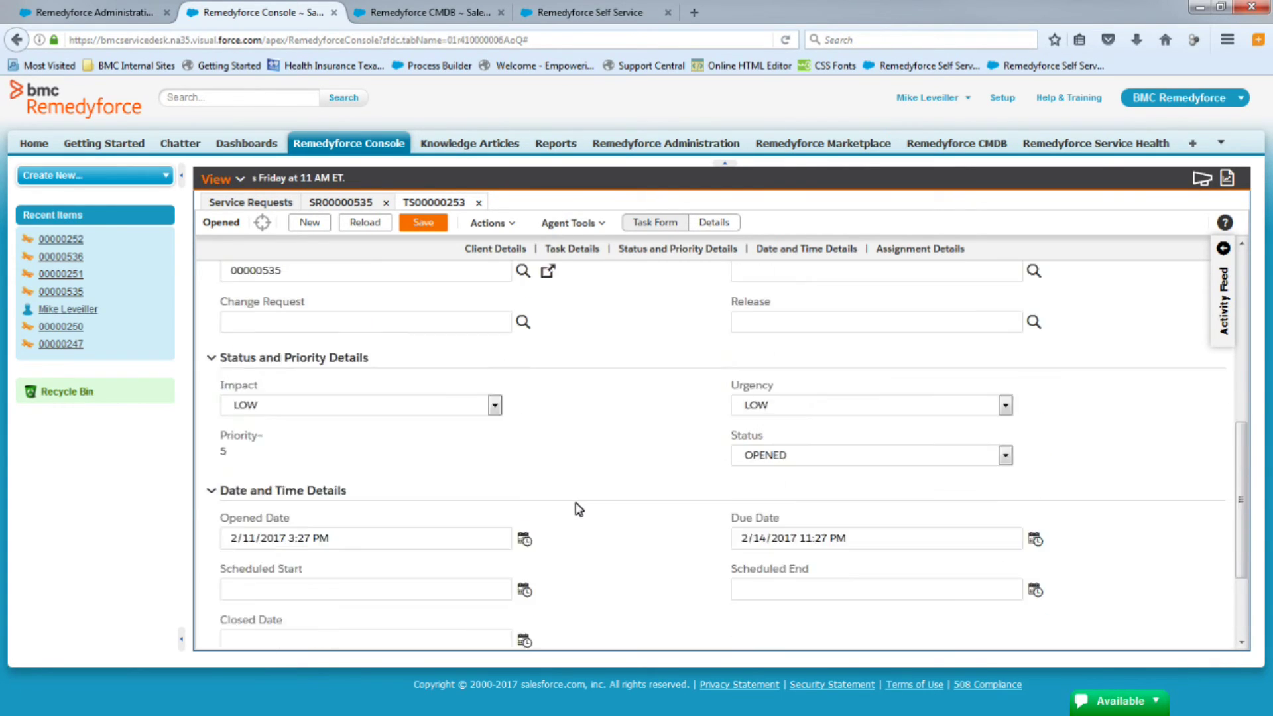
left_click(477, 203)
left_click(386, 203)
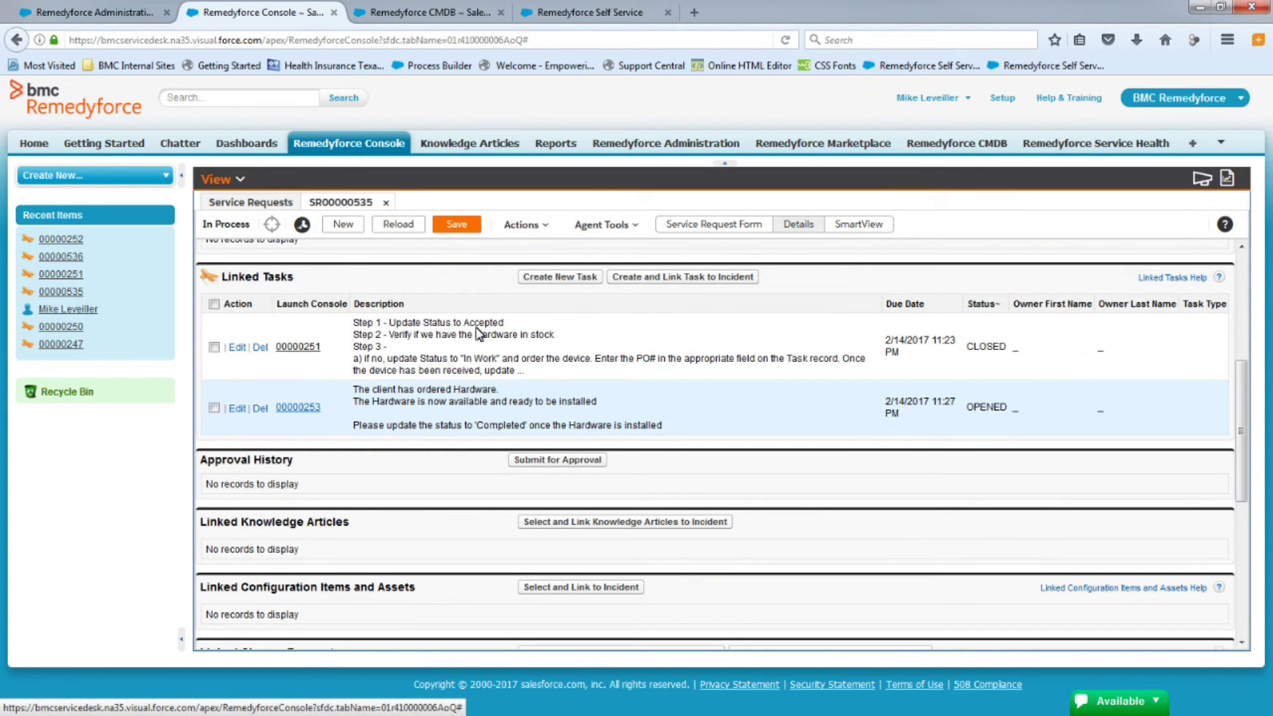
Open the submitted software service request and review its client, category, status, queue and the answers supplied on the form
left_click(241, 275)
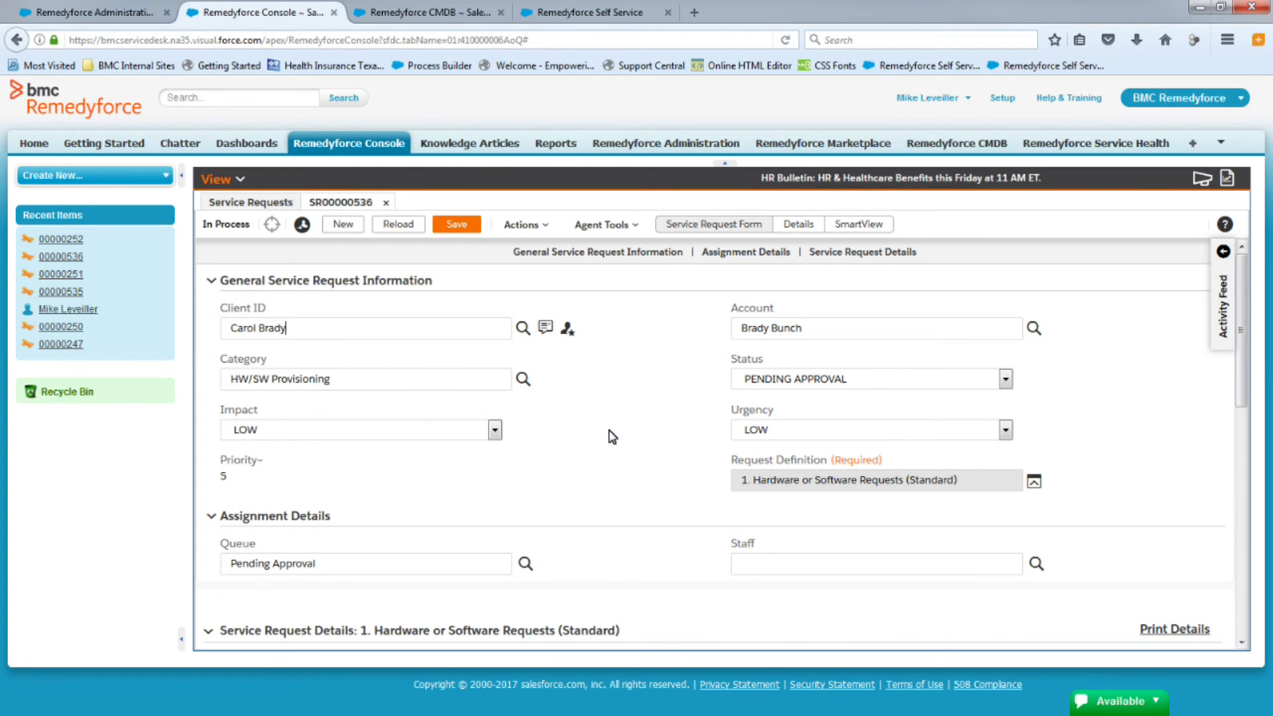
scroll(608, 435, "down", 1)
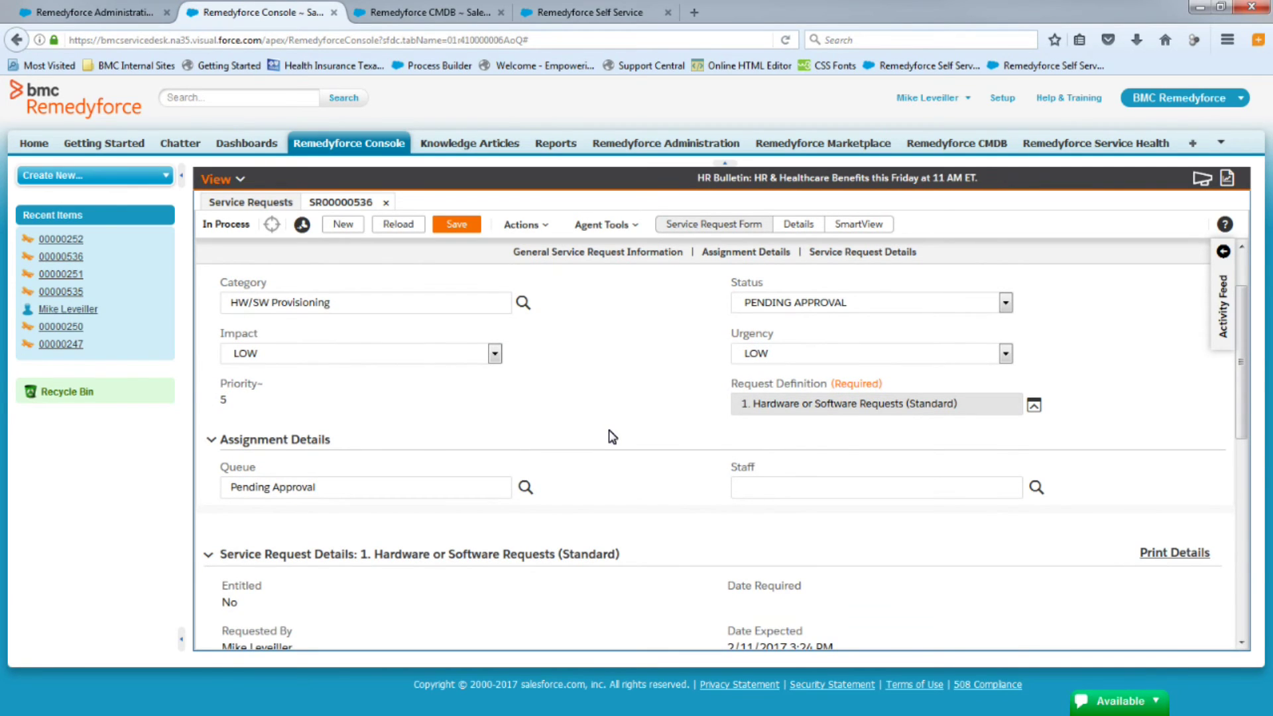
scroll(612, 436, "down", 1)
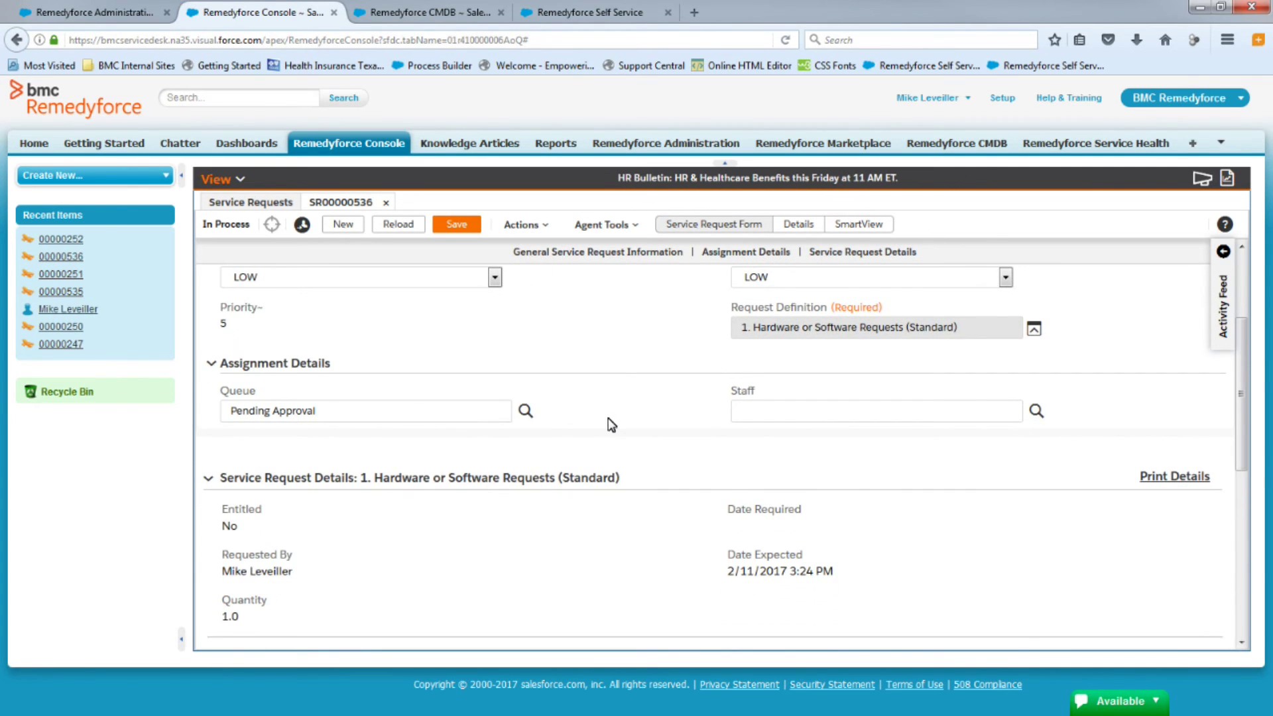
scroll(611, 425, "down", 3)
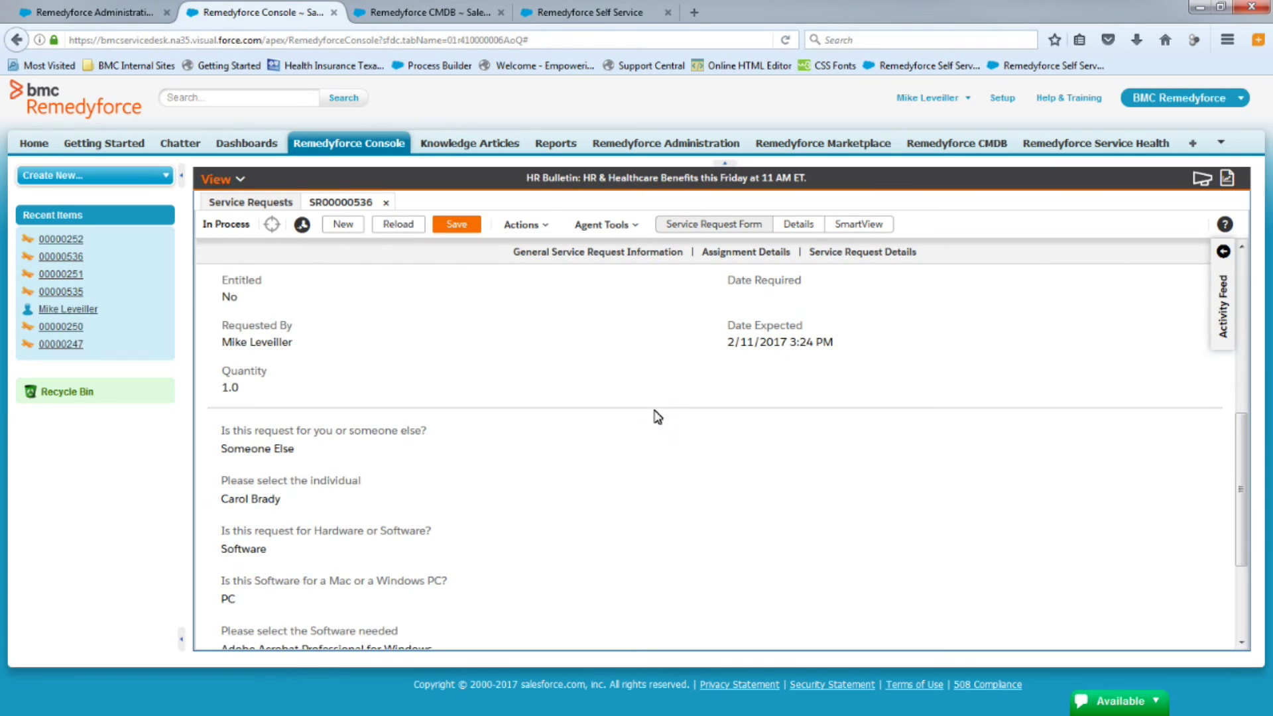
Open the software request's linked provisioning task from its details and examine the client, category, template, configuration item and status
left_click(798, 224)
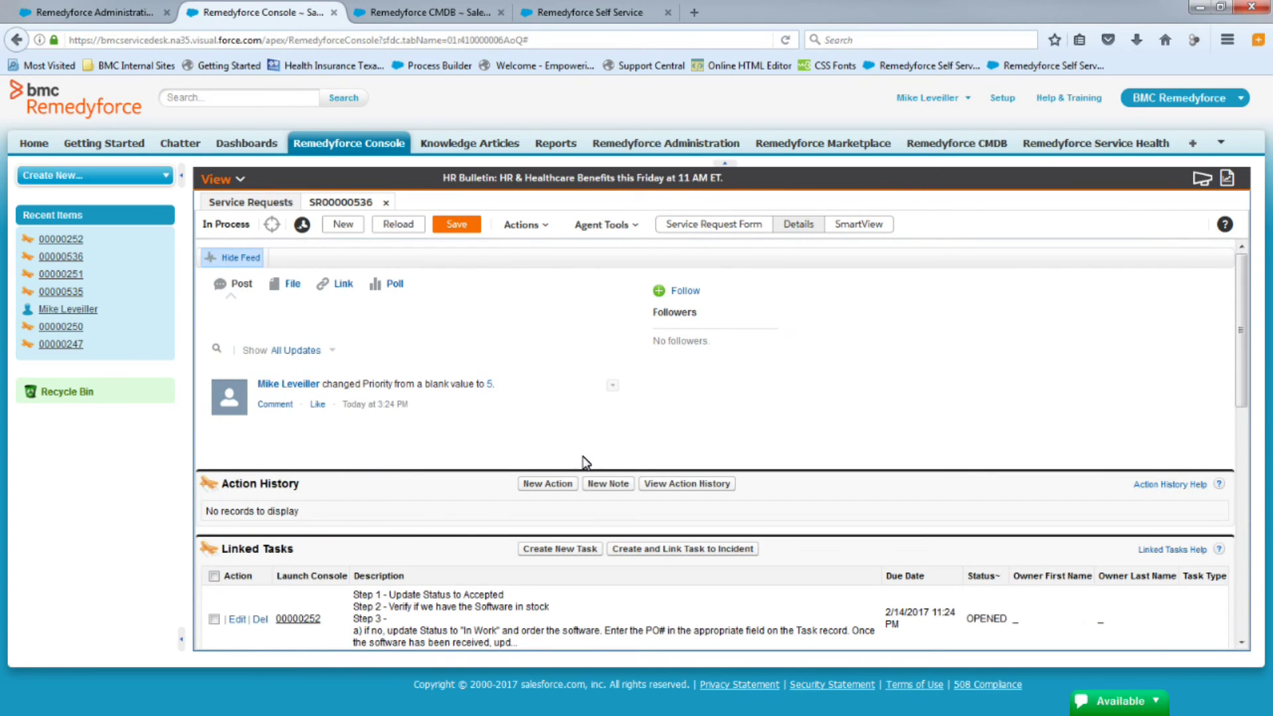
scroll(584, 462, "down", 3)
double_click(508, 427)
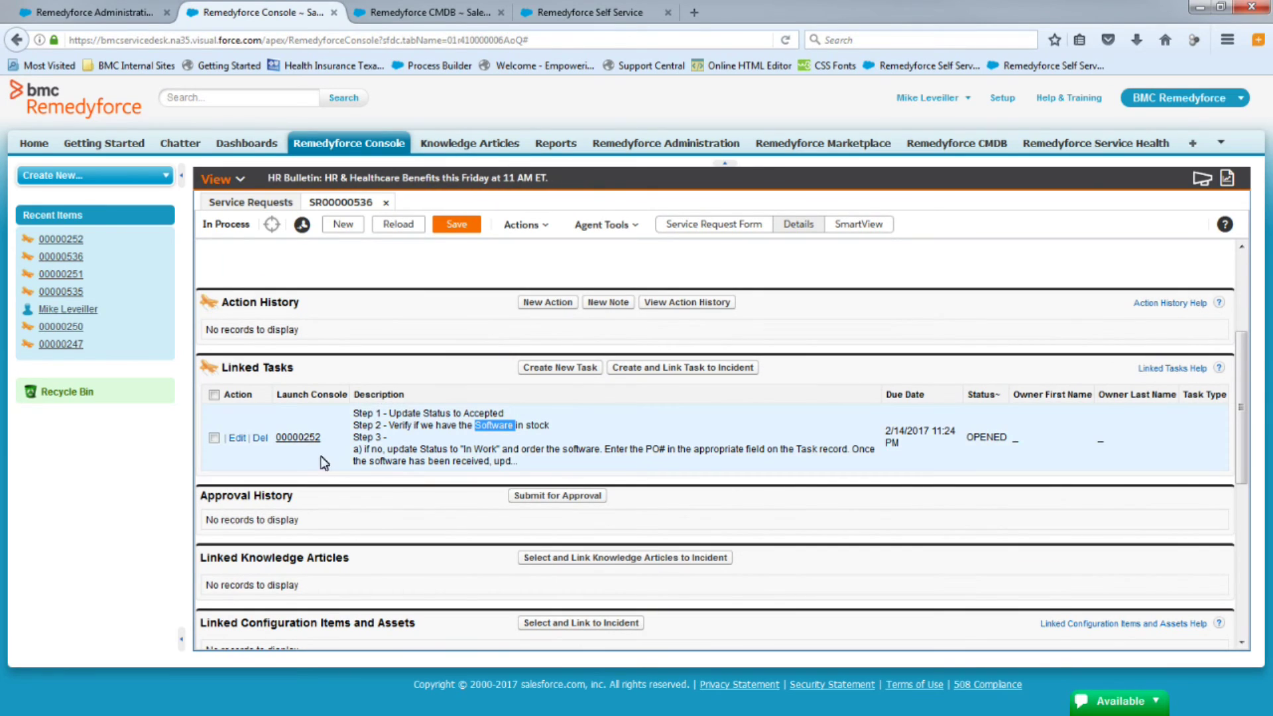
left_click(299, 438)
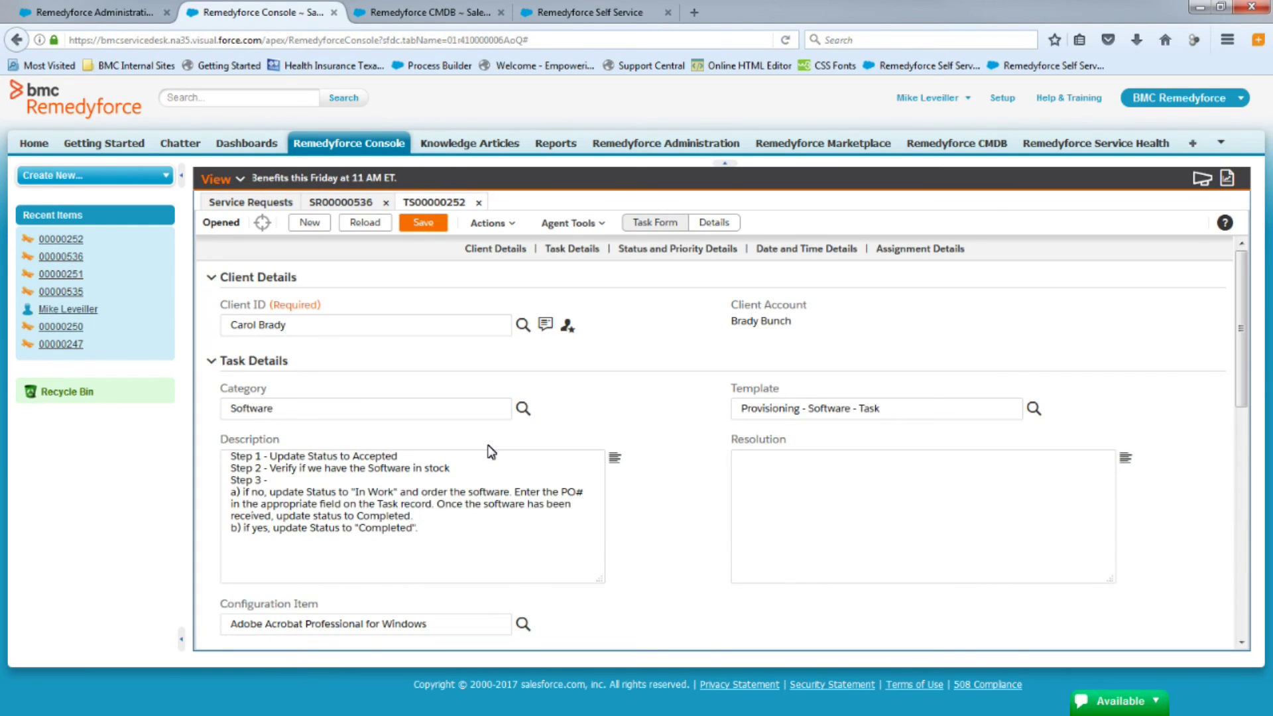
scroll(700, 460, "down", 5)
scroll(698, 460, "down", 7)
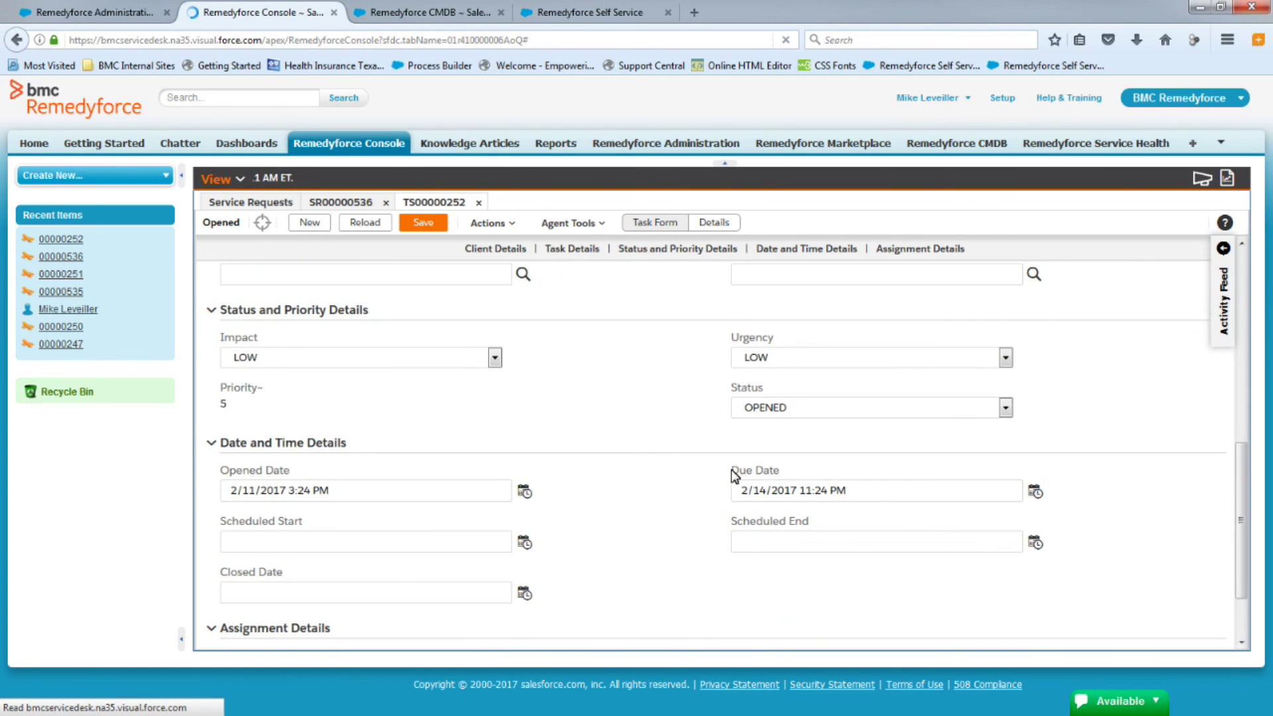
Set the provisioning software task's status to CLOSED, save the record, and close the task
left_click(844, 401)
left_click(756, 555)
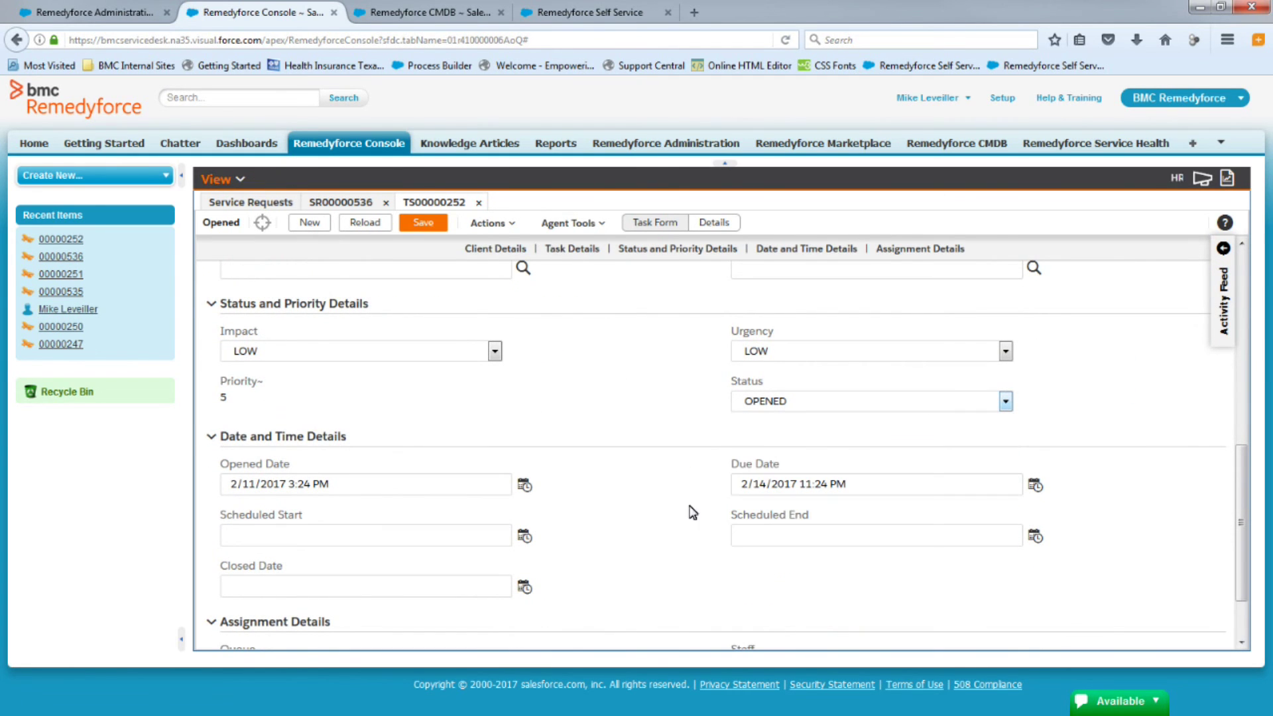
key("ctrl+s")
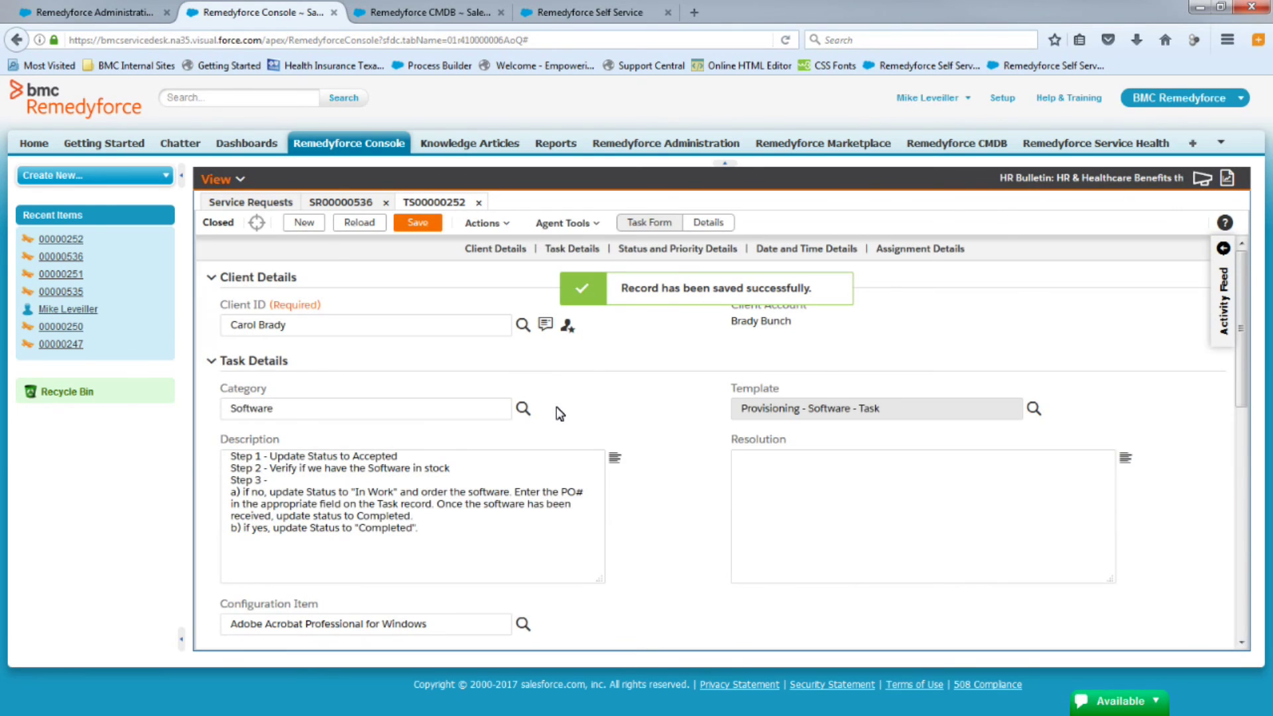
left_click(478, 203)
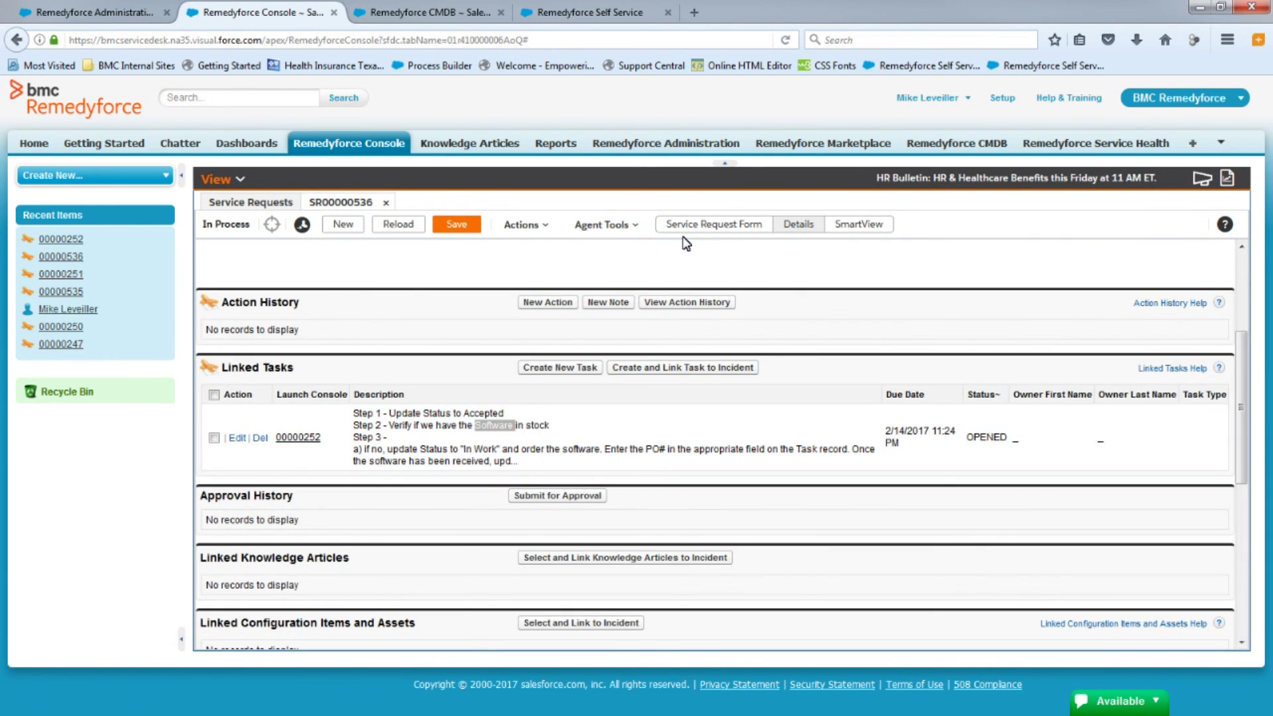
Reload the software service request and check its linked tasks for the software installation task
left_click(398, 225)
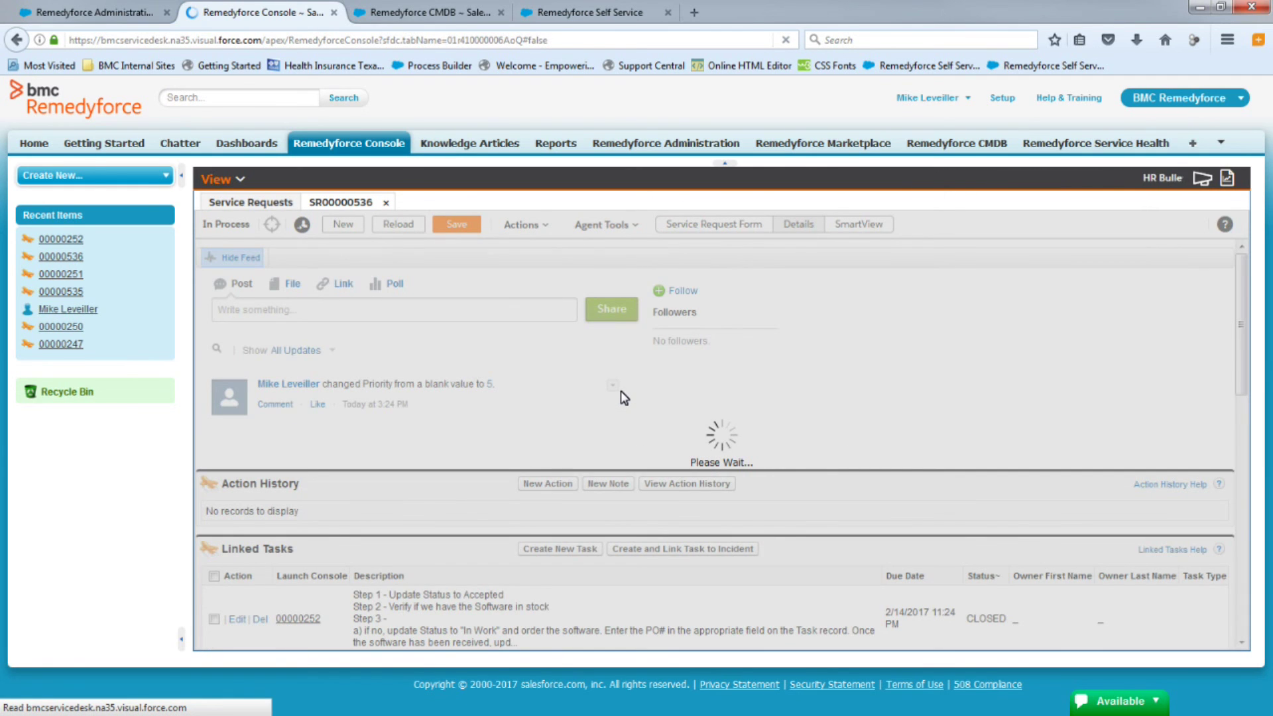
scroll(623, 398, "down", 4)
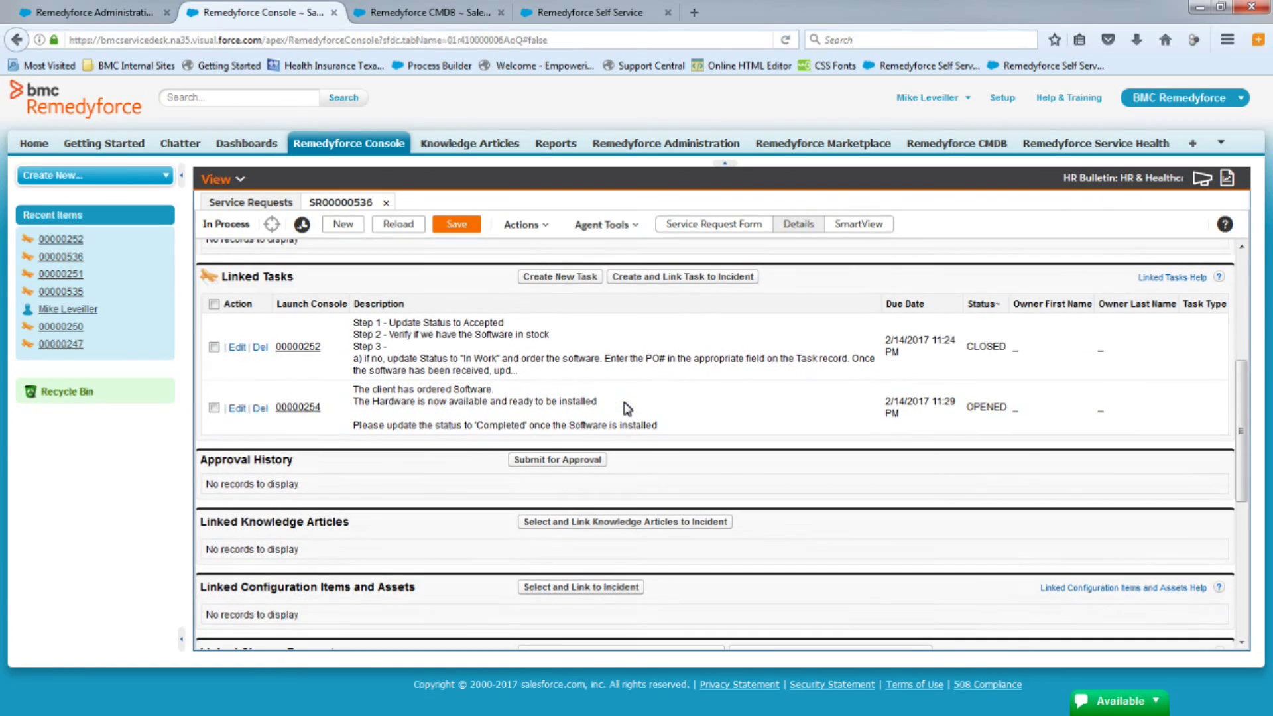